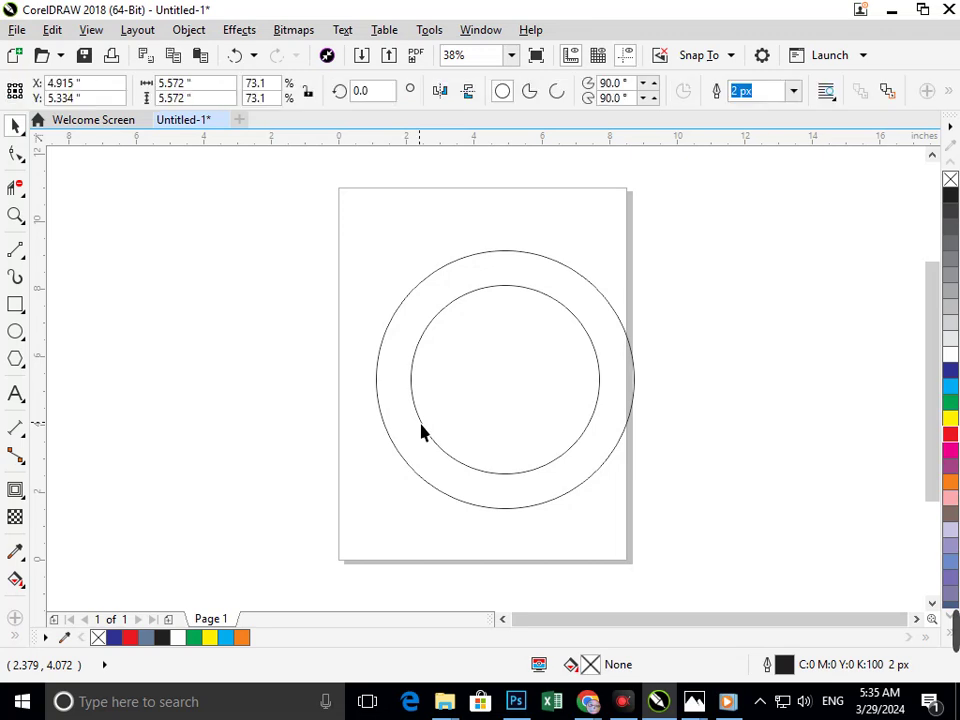
Move the smaller circle up until its upper edge meets the top of the outer circle.
mouse_move(420, 431)
mouse_down()
mouse_move(411, 382)
mouse_move(411, 393)
mouse_up()
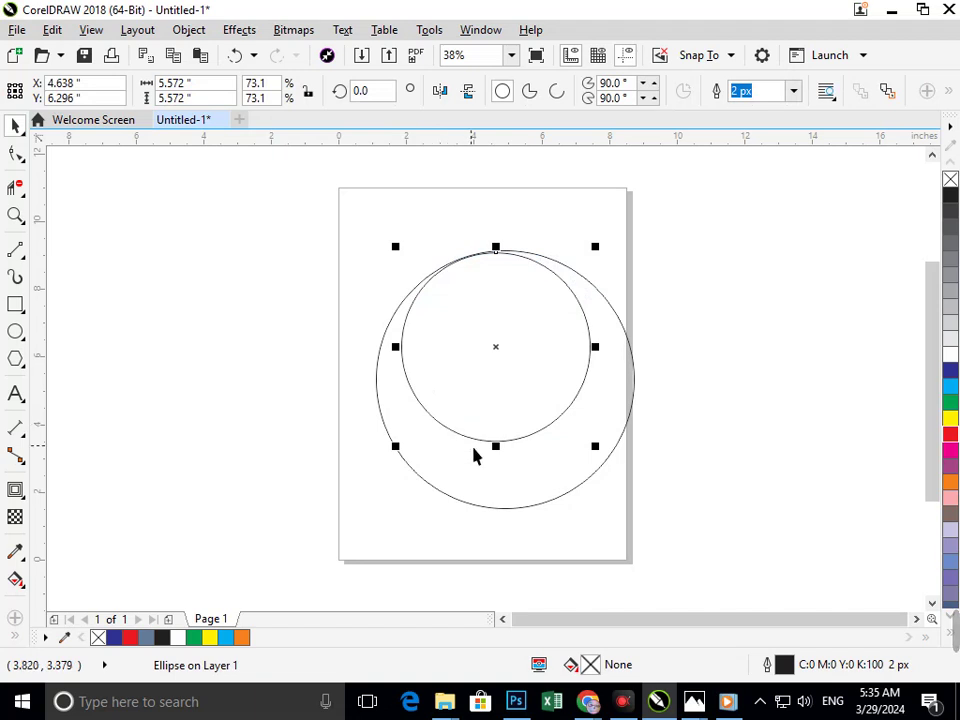
drag(502, 457, 527, 494)
key(ctrl+z)
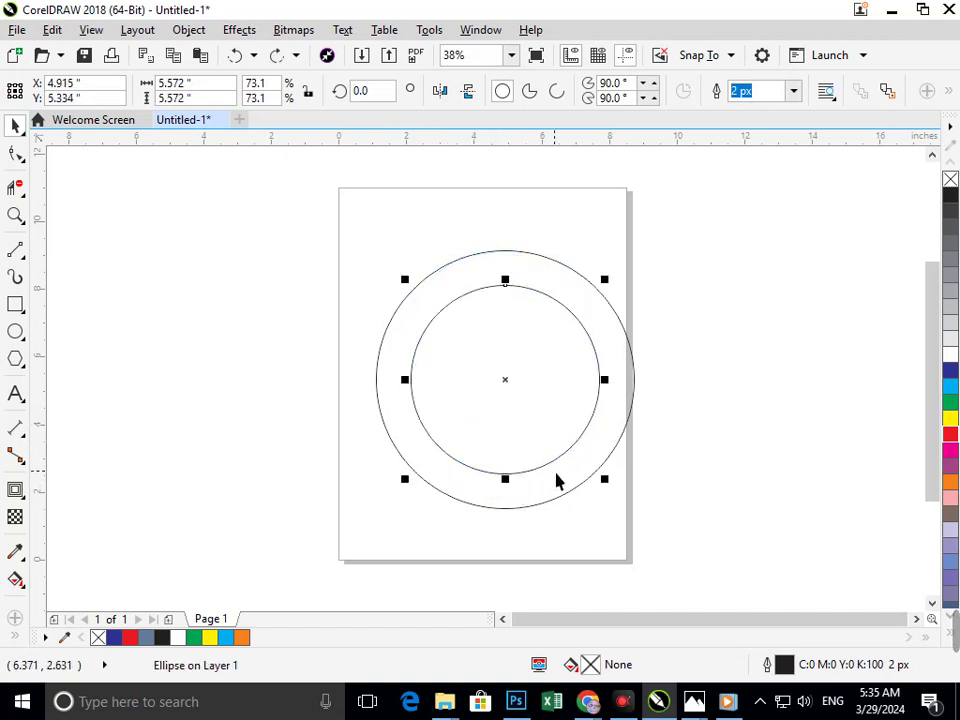
key(ctrl+shift+z)
Make two progressively larger copies of the inner circle anchored at its upper left, the largest about 6.5 in across.
drag(610, 461, 615, 486)
key(ctrl+r)
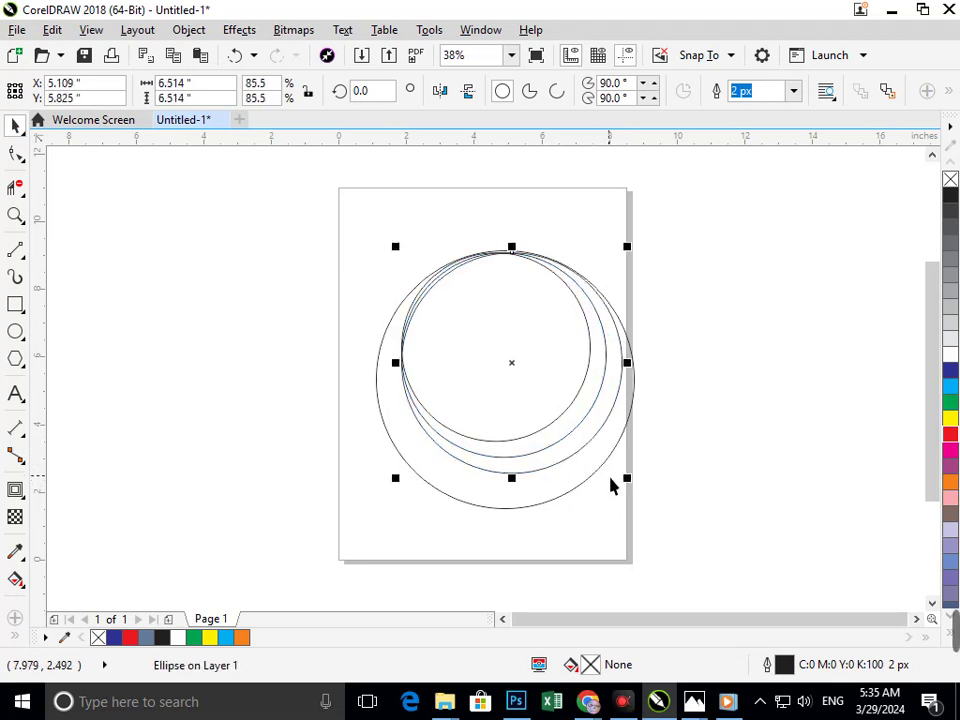
click(155, 497)
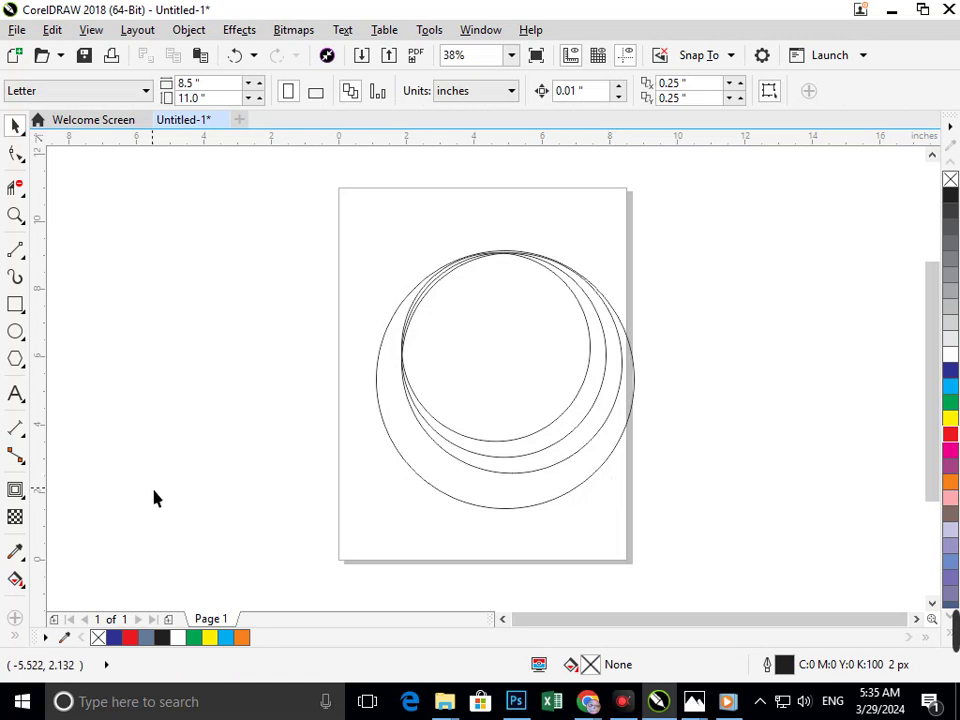
Smart Fill the outer crescent between the outer circle and the largest inner circle with blue-grey.
click(14, 640)
click(47, 622)
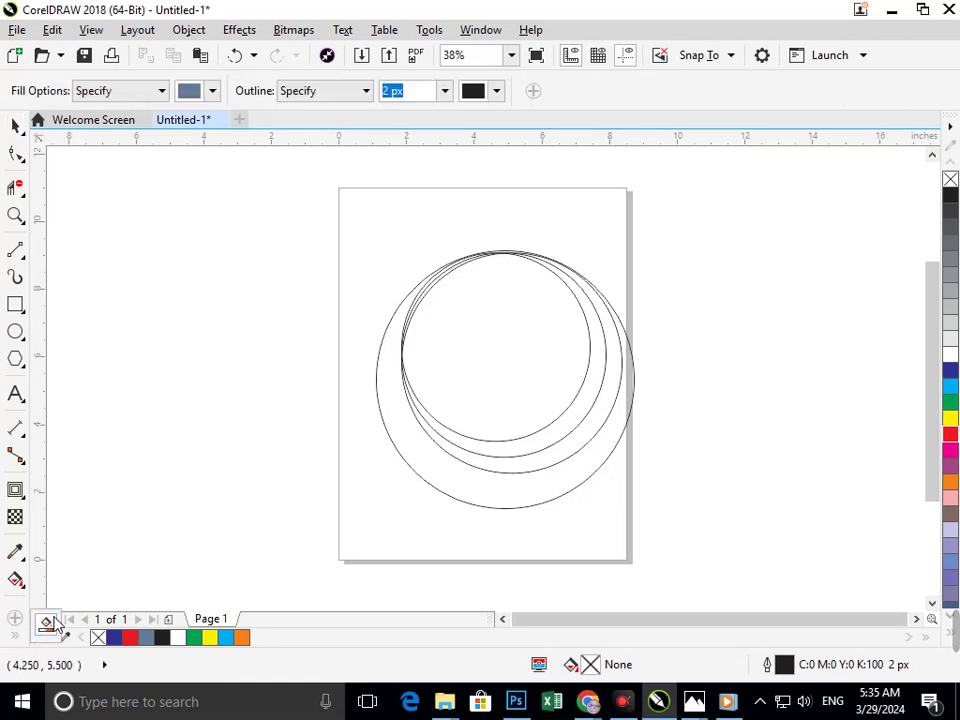
click(448, 495)
Smart Fill the two remaining lower crescents, colouring the middle one green and the inner one dark blue.
click(508, 464)
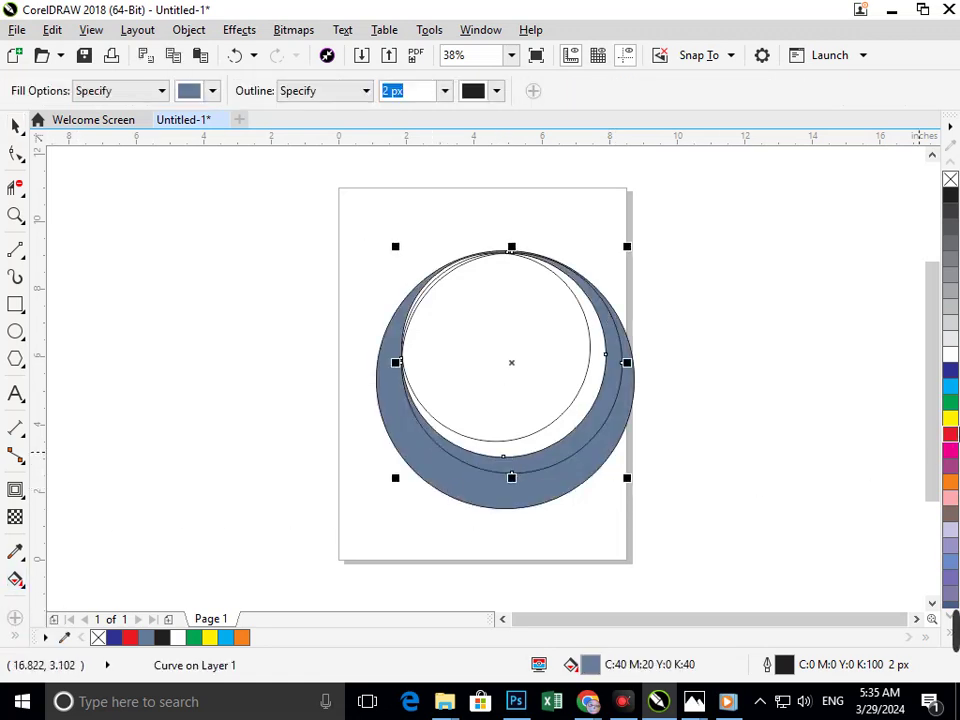
click(950, 405)
click(581, 424)
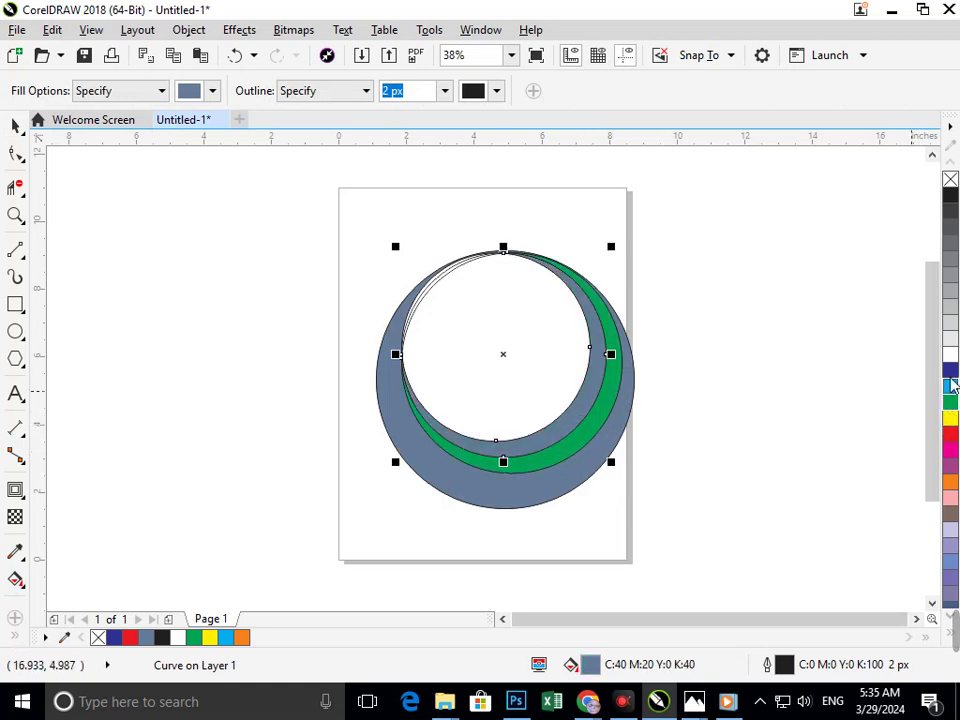
click(950, 370)
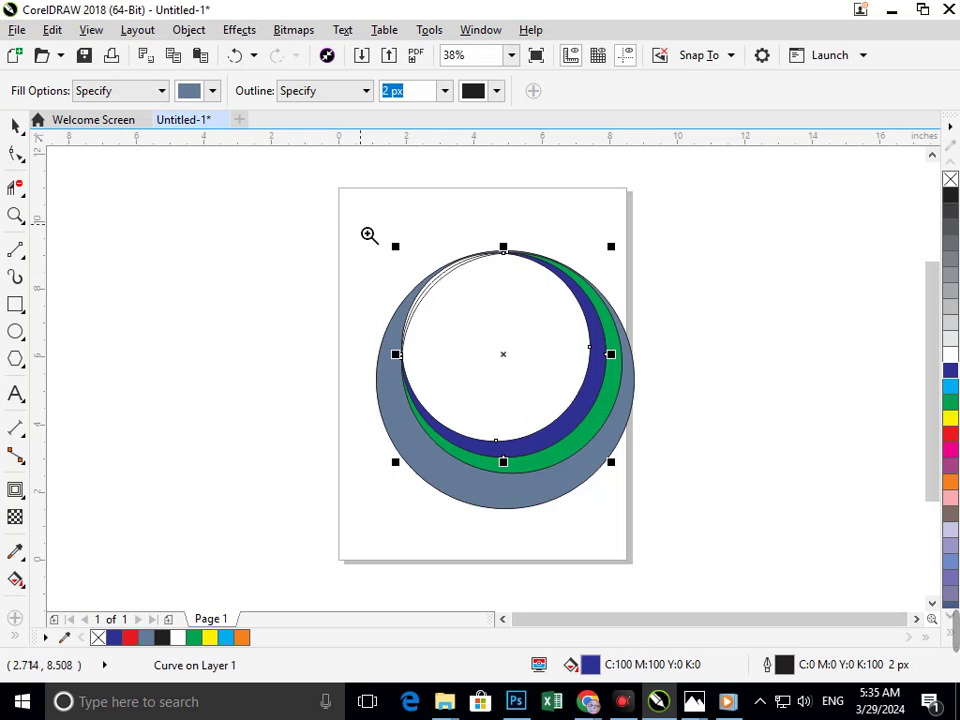
Smart Fill the two thin slivers along the upper-left inner edge of the ring.
drag(369, 235, 524, 362)
click(445, 304)
click(440, 295)
Recolour the innermost sliver at the ring's upper left green.
key(F3)
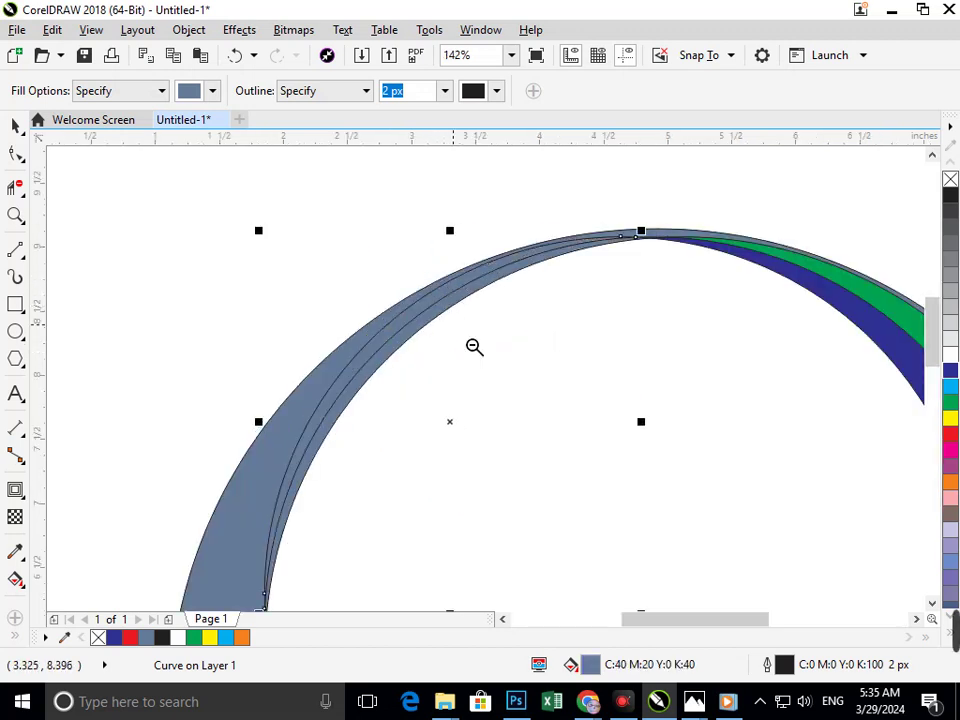
key(F2)
drag(370, 228, 549, 390)
key(shift+F2)
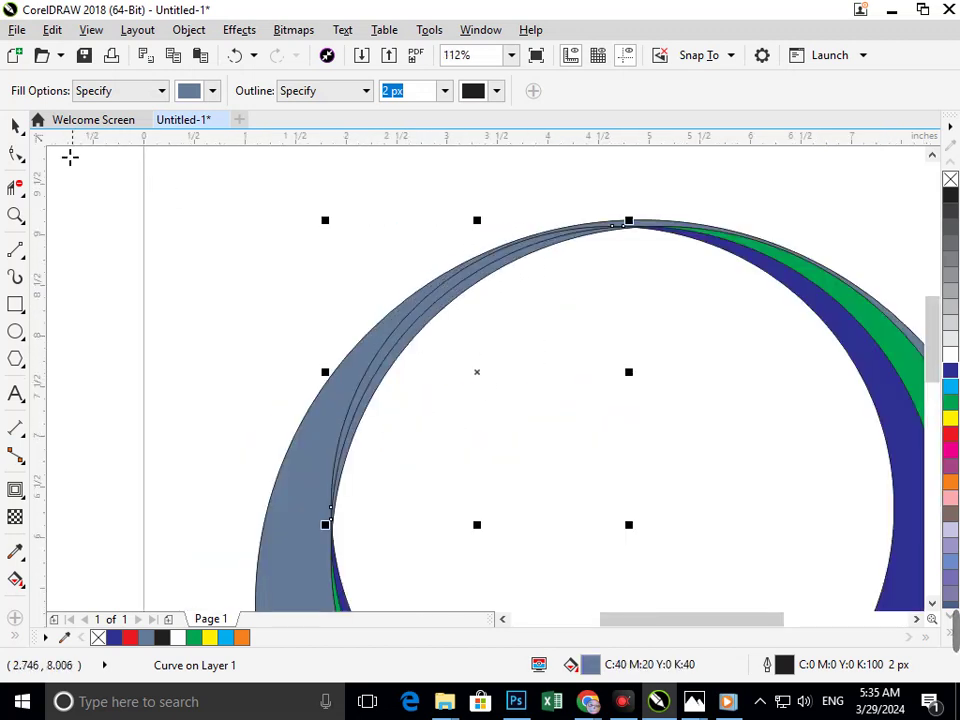
click(15, 128)
click(447, 335)
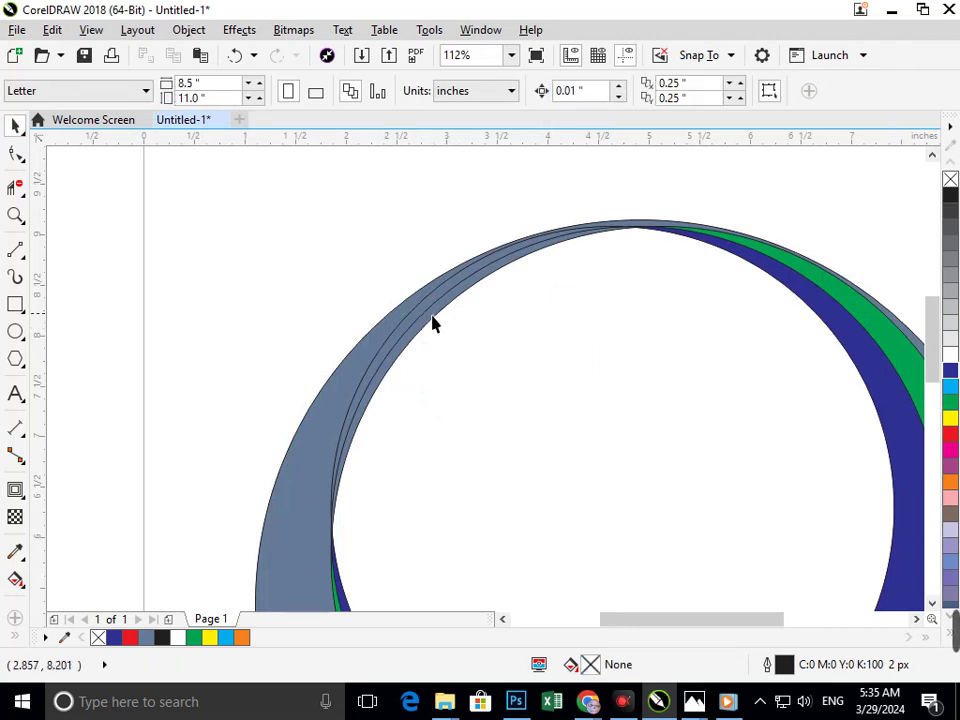
drag(433, 317, 443, 334)
key(ctrl+z)
click(947, 405)
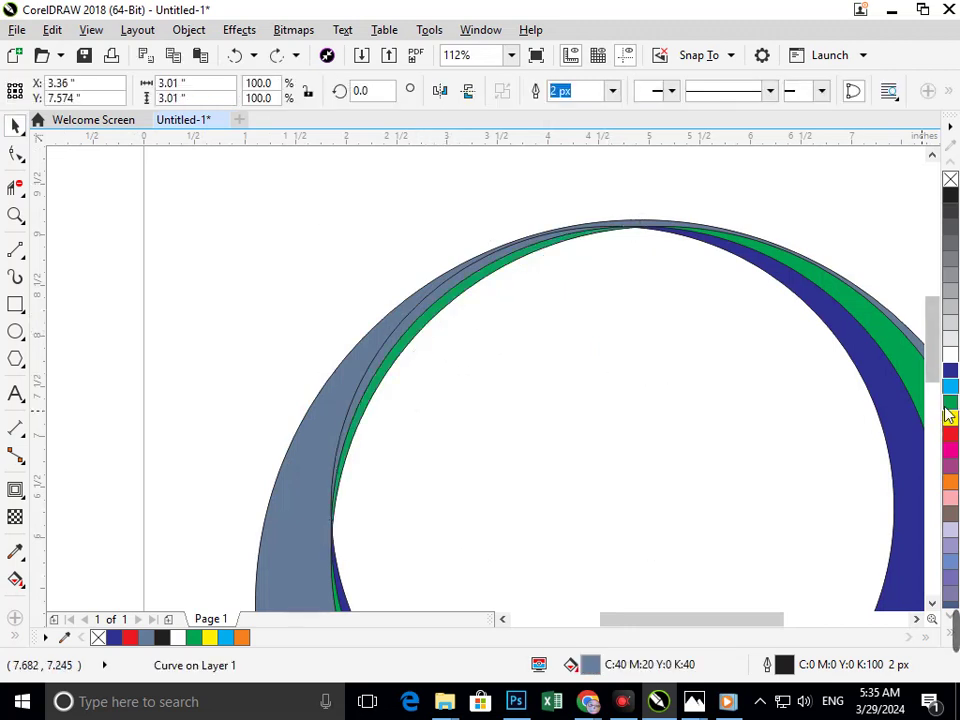
Recolour the sliver next to the green one at the ring's upper left dark blue.
click(456, 287)
click(416, 239)
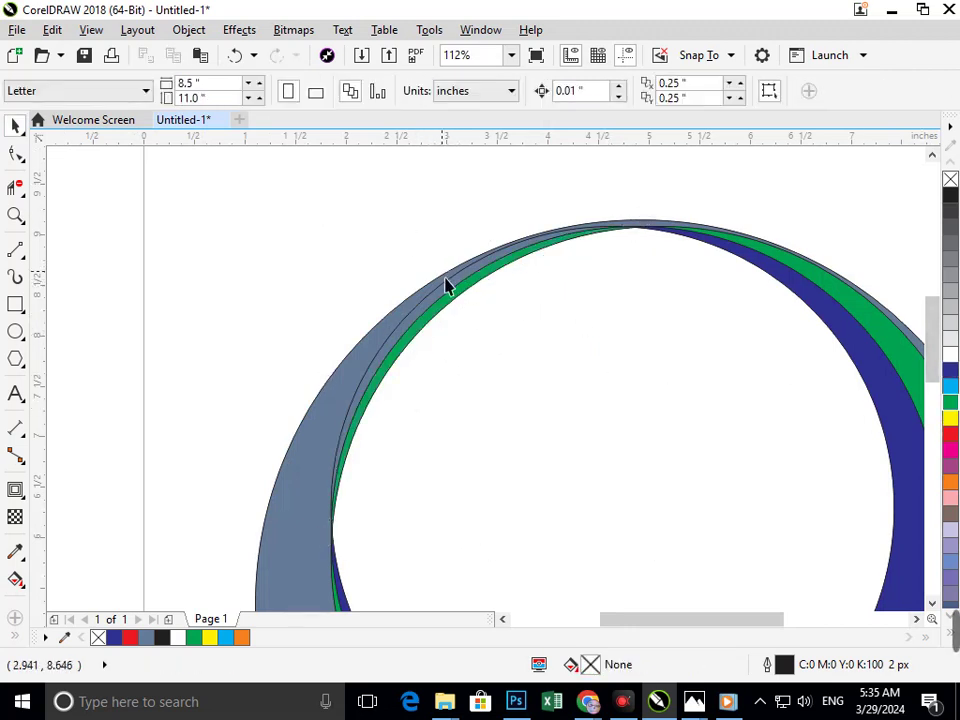
click(447, 287)
click(949, 375)
Recolour the large outer crescent red.
key(F3)
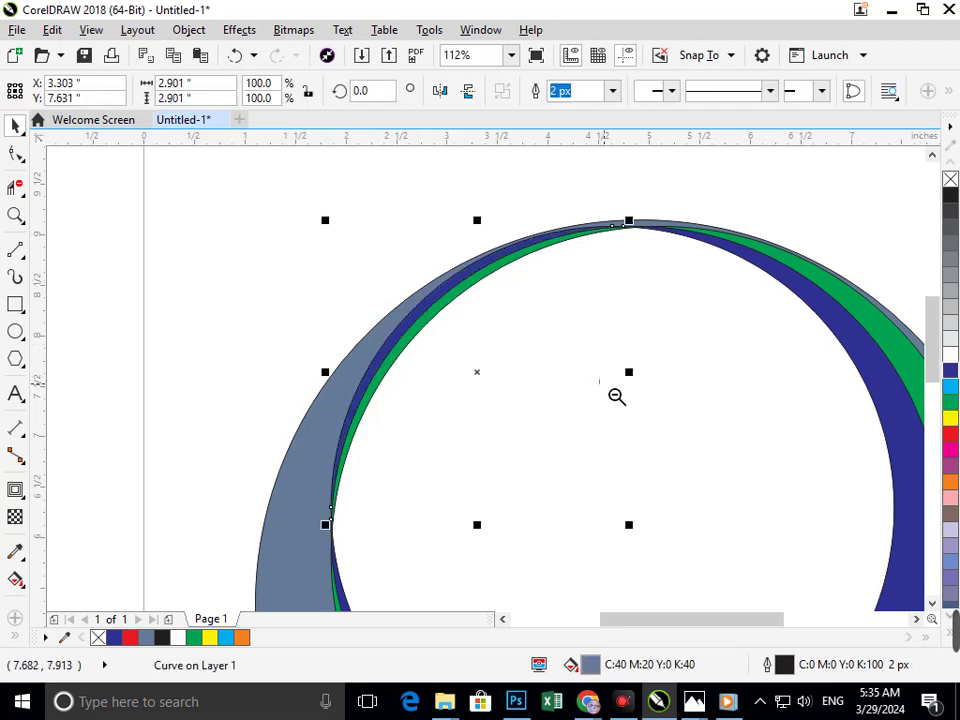
click(669, 465)
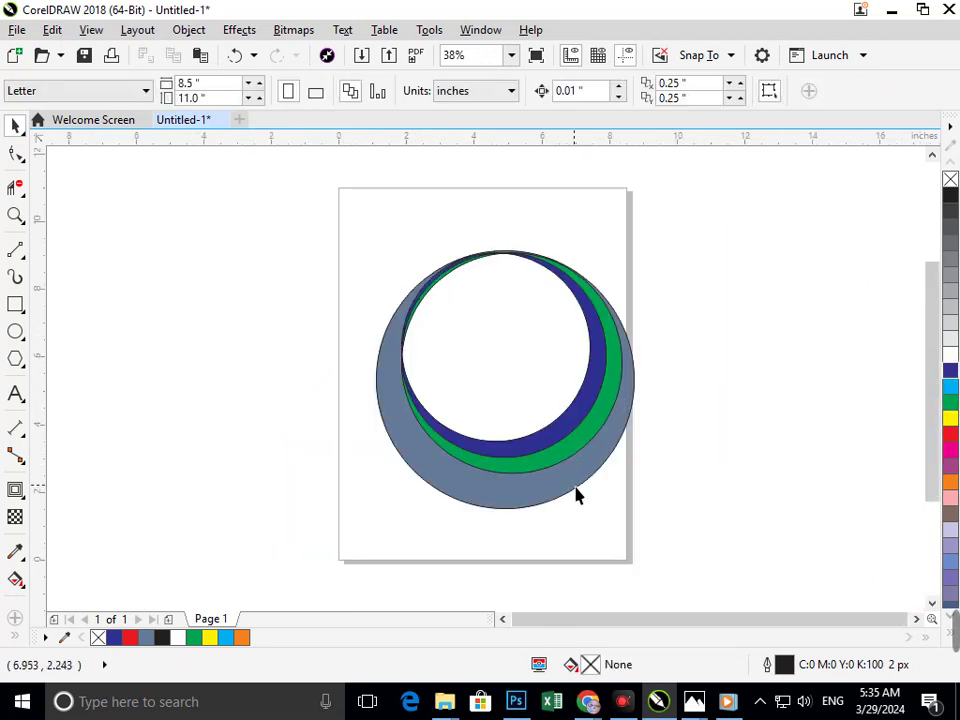
drag(576, 488, 545, 503)
key(ctrl+z)
click(950, 434)
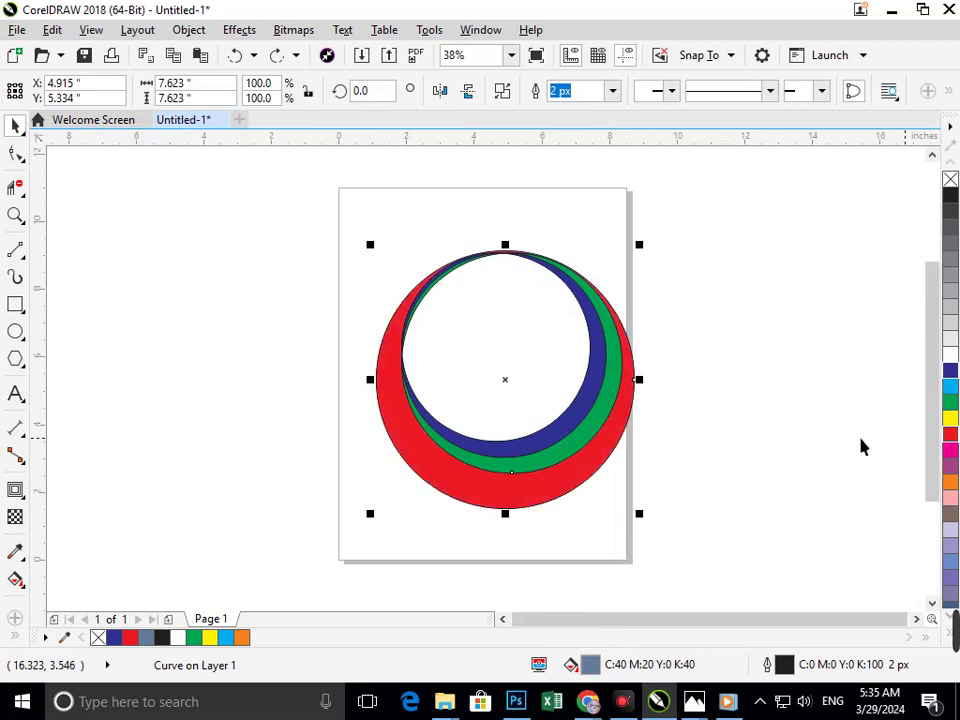
click(760, 428)
Smart Fill the empty centre circle with blue-grey.
key(F3)
key(F2)
drag(364, 296, 602, 468)
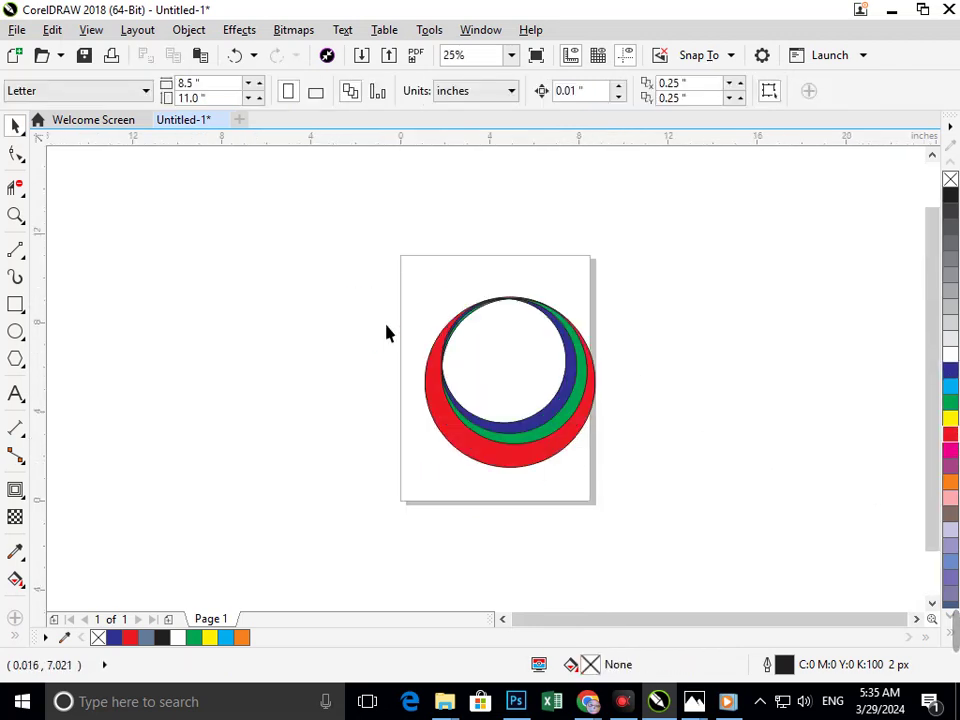
key(F2)
drag(360, 259, 649, 499)
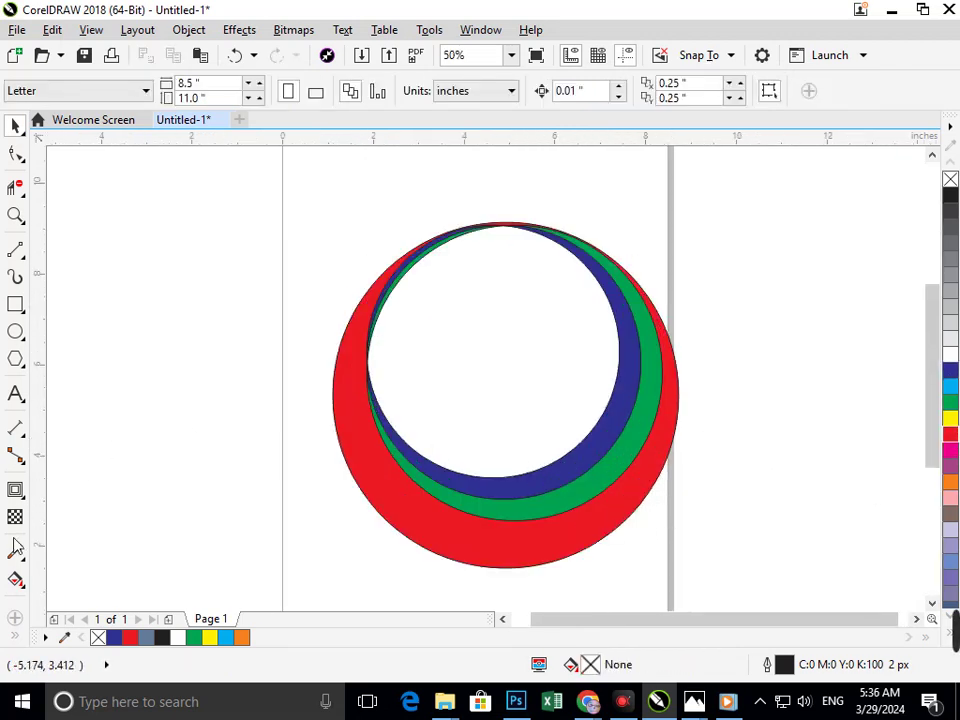
click(16, 580)
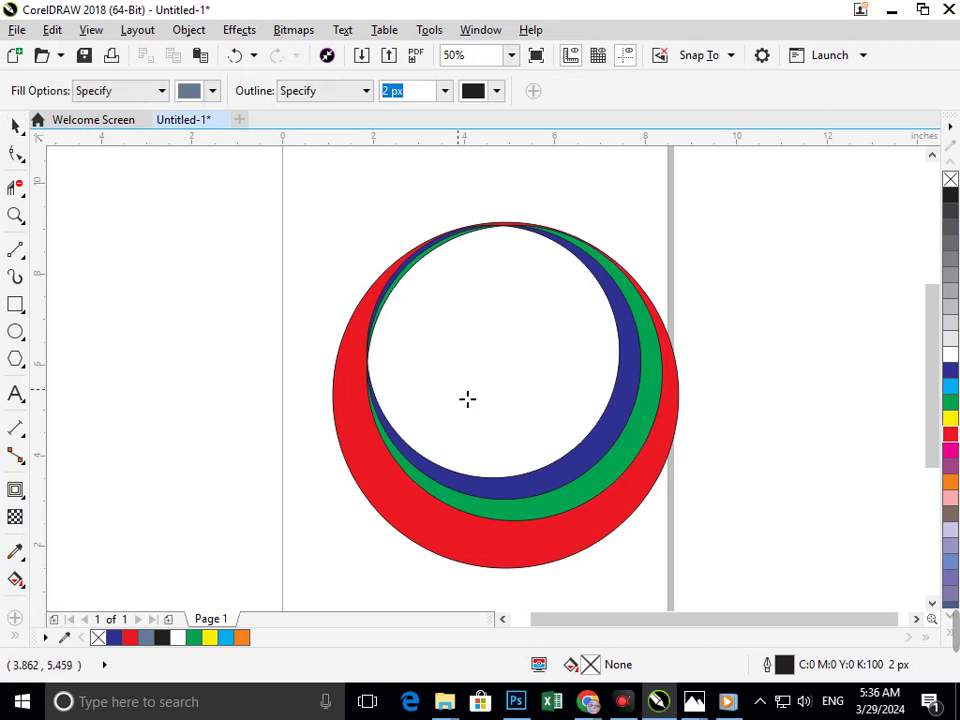
click(467, 399)
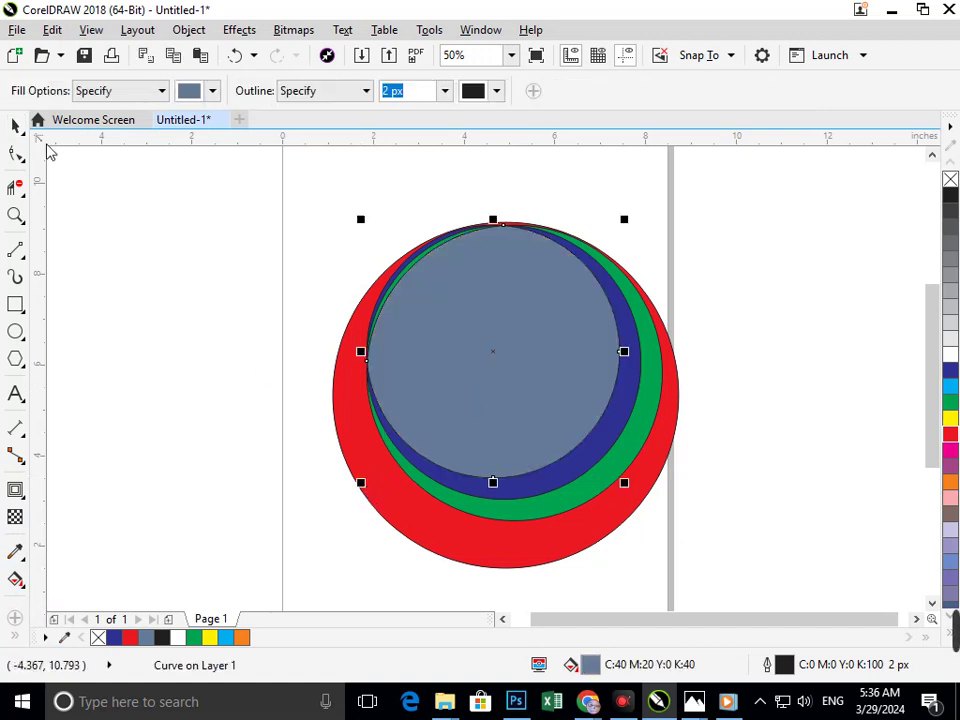
Try to shrink the blue-grey centre disc to 86.1% about its centre, and delete the disc.
click(16, 124)
click(317, 360)
click(433, 386)
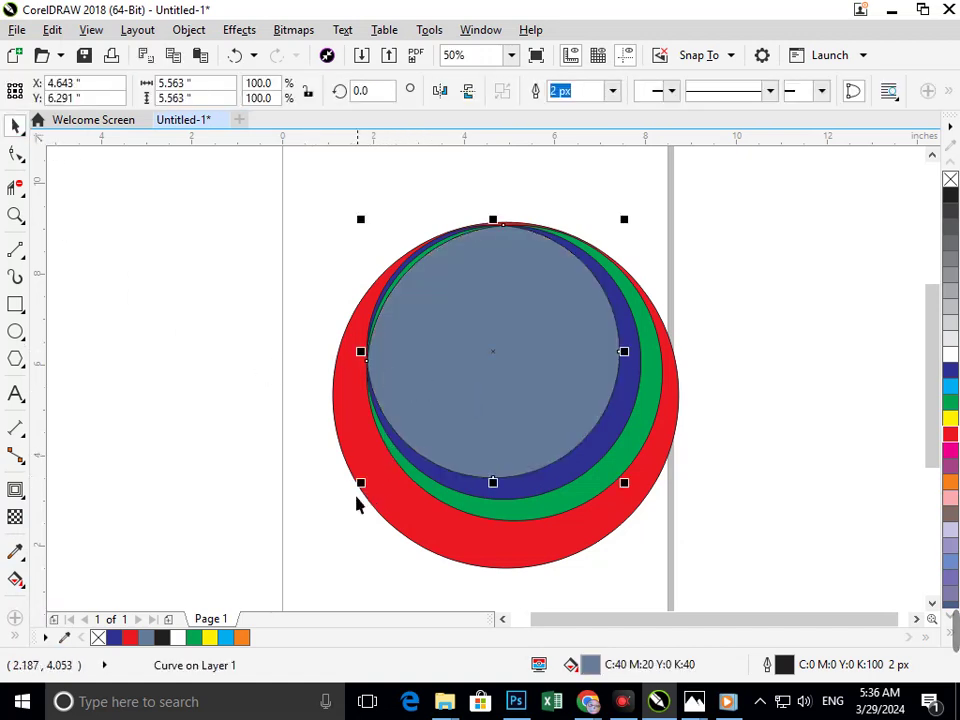
drag(367, 489, 386, 474)
click(230, 409)
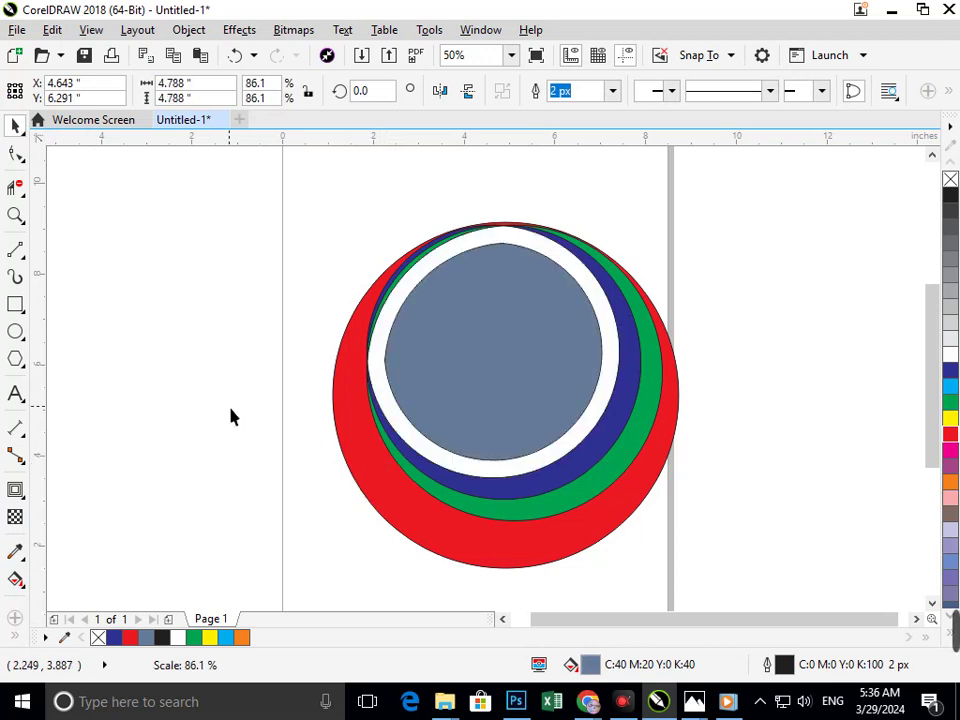
key(F3)
drag(403, 264, 686, 480)
key(ctrl+z)
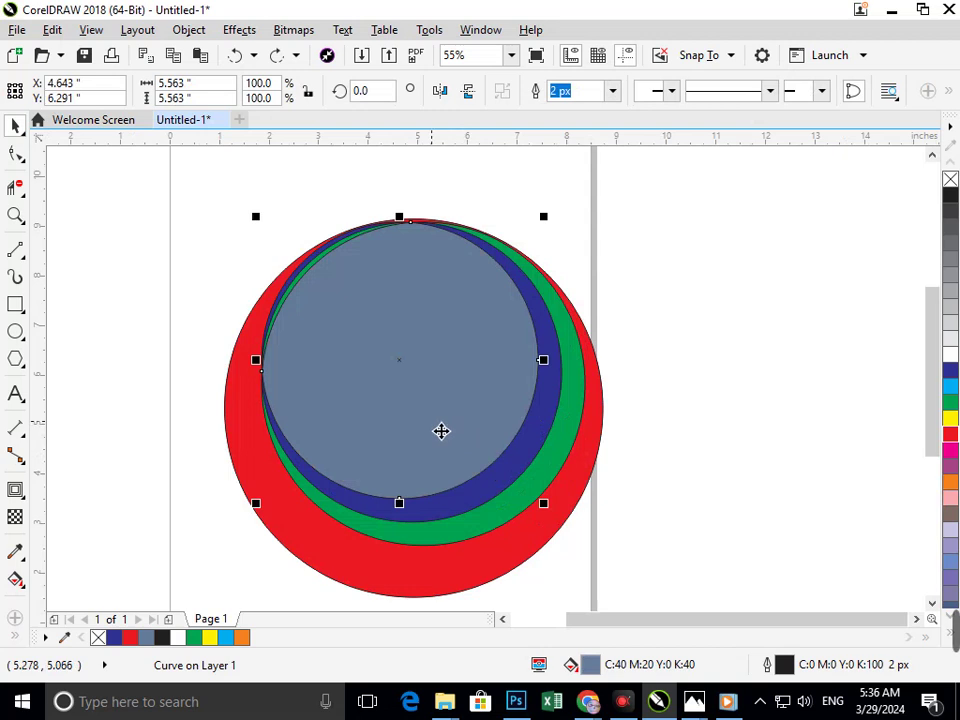
key(Delete)
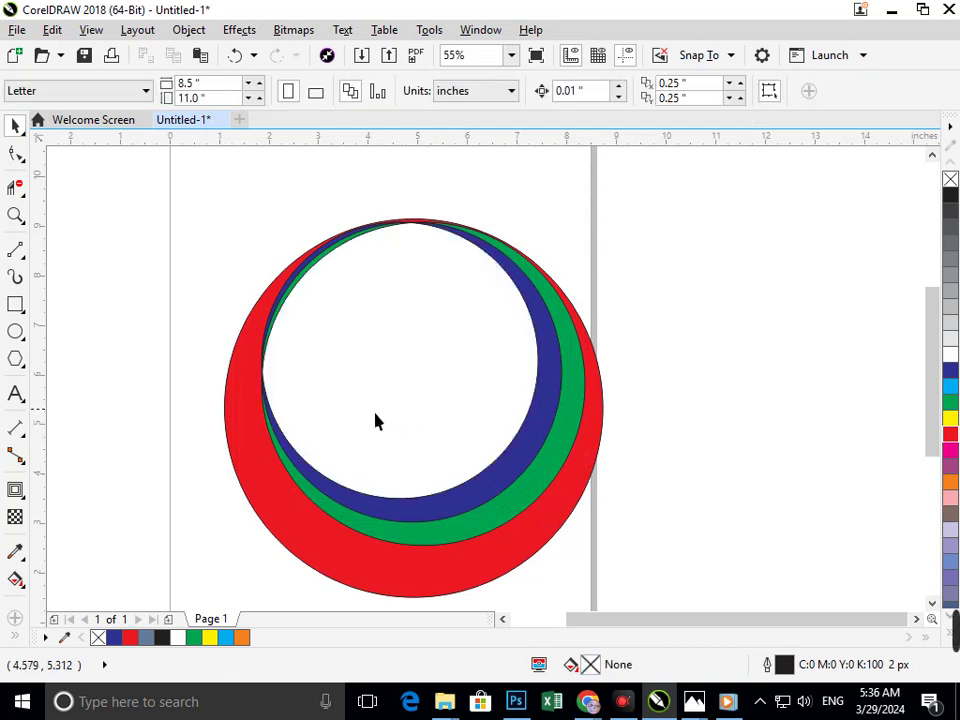
Draw a circle about 5.1 in across, centred inside the white centre circle.
click(15, 331)
drag(401, 364, 499, 497)
drag(285, 505, 317, 476)
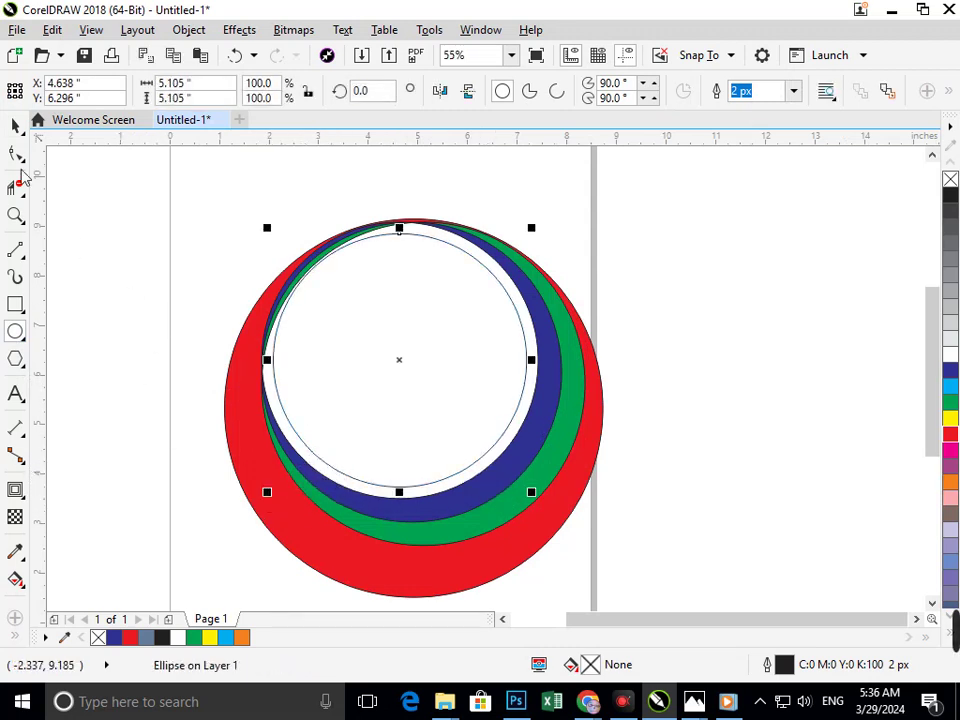
click(15, 127)
click(163, 306)
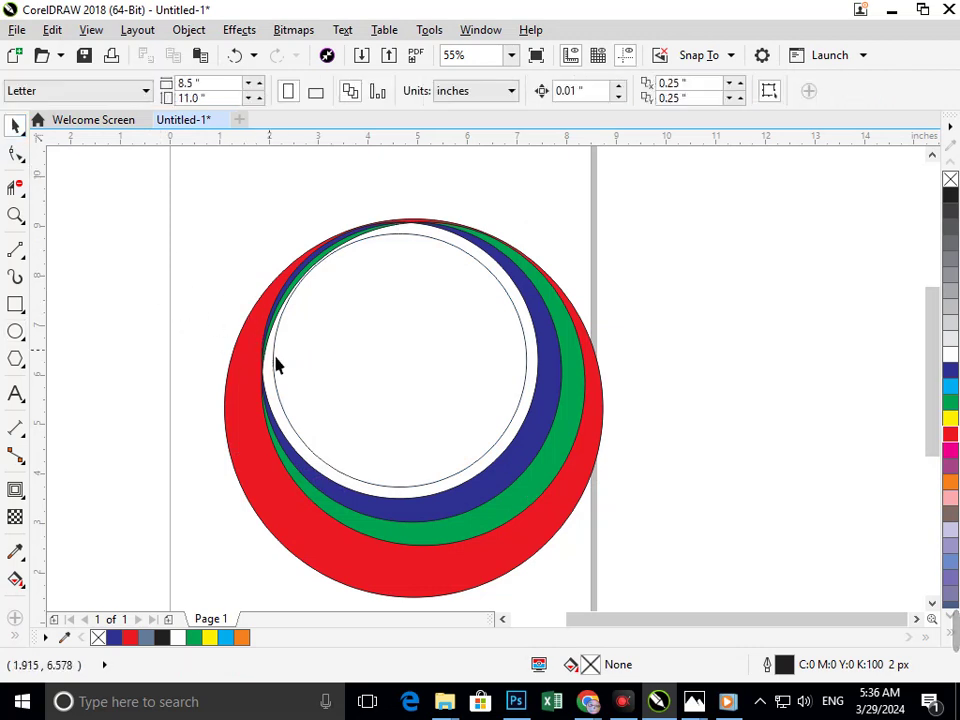
Try to reposition and resize the newly drawn centre circle, and remove it.
drag(276, 364, 252, 396)
key(ctrl+z)
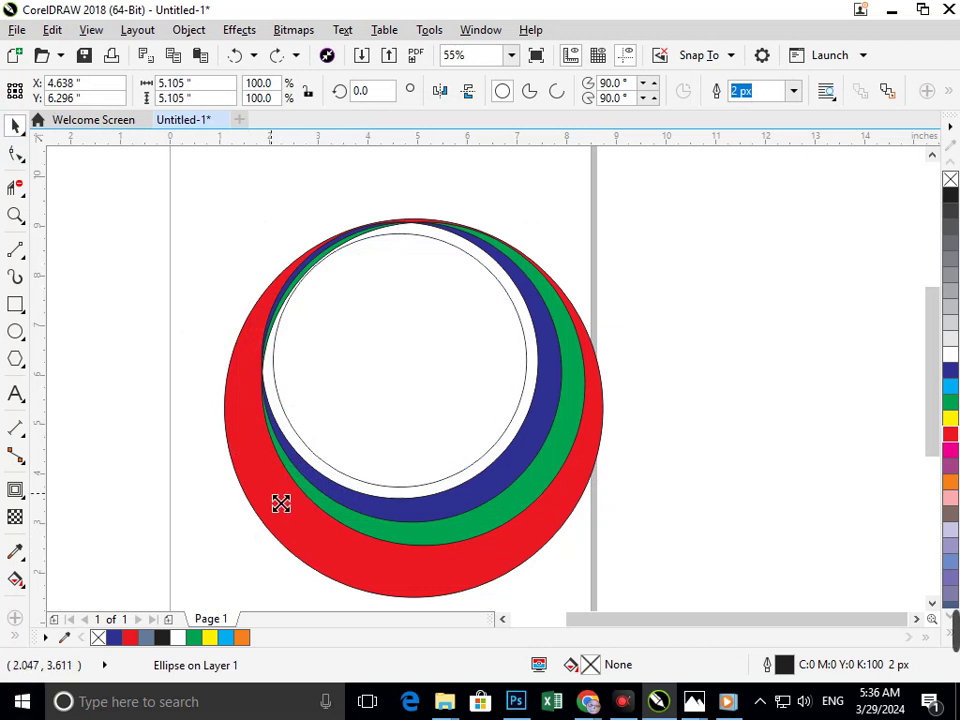
drag(279, 501, 284, 498)
key(ctrl+z)
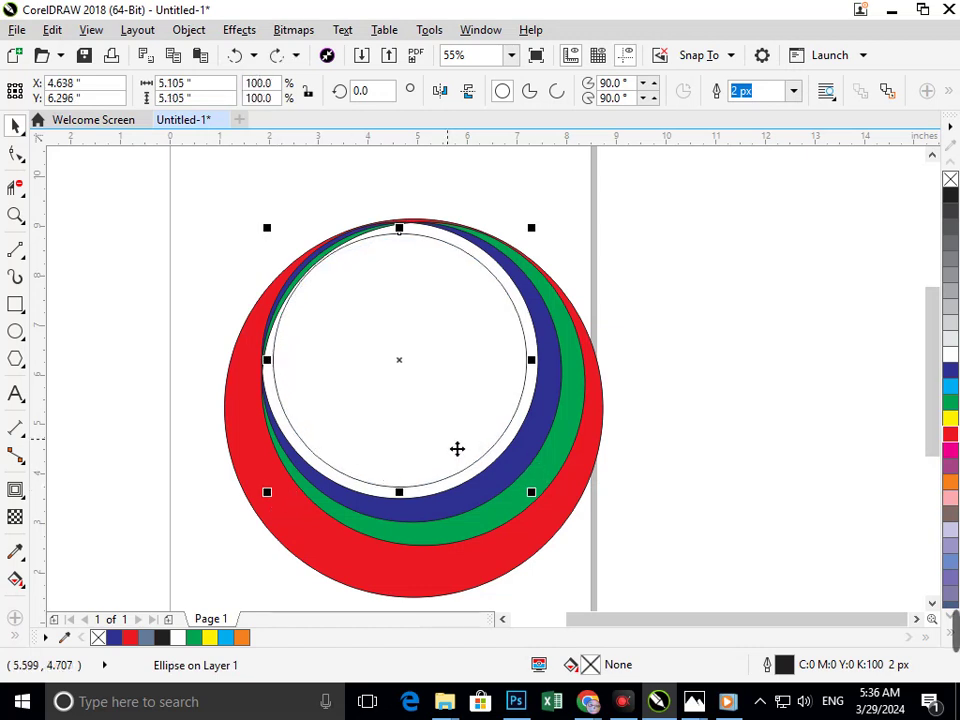
click(263, 287)
Select all the ring artwork and create a vertically mirrored copy directly above the original.
drag(432, 432, 626, 621)
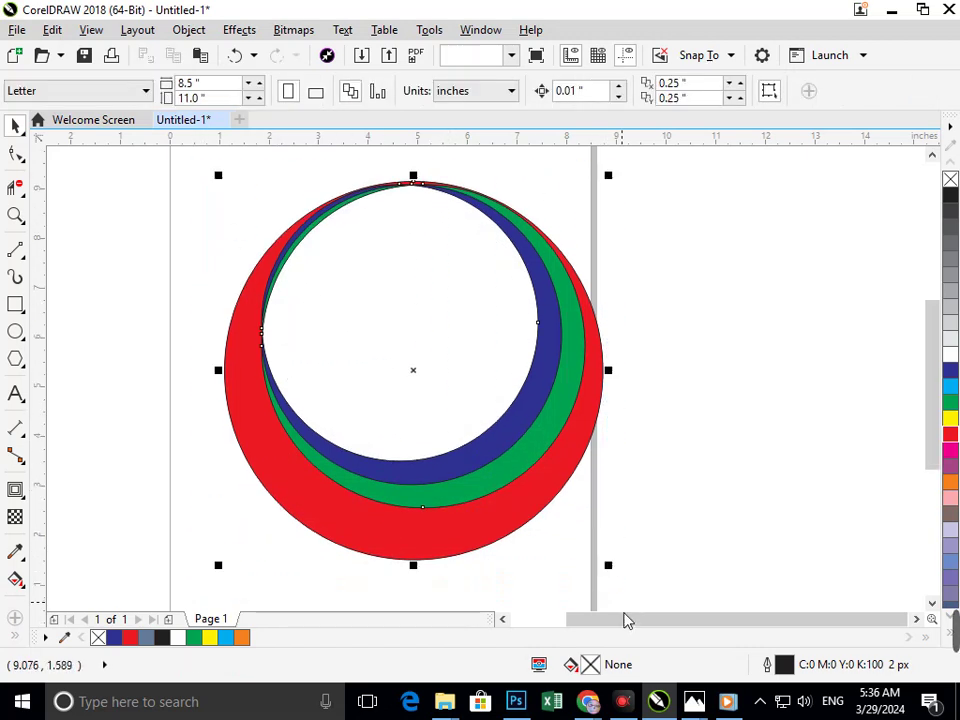
drag(425, 577, 412, 454)
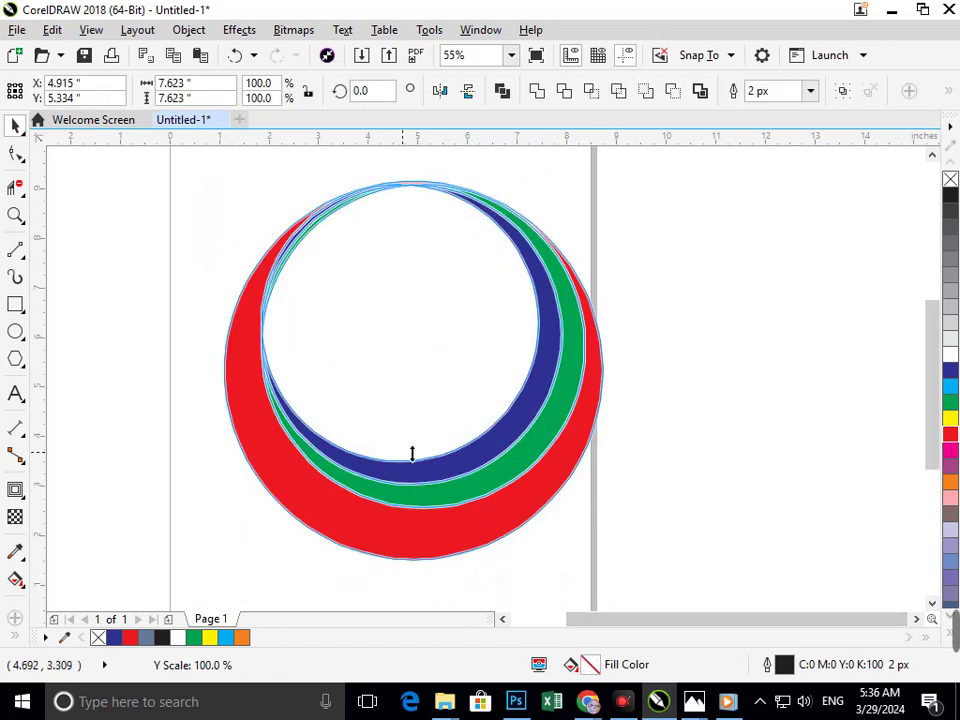
drag(329, 228, 318, 188)
right_click(318, 188)
Shrink the mirrored ring copy to about 4.6 in across and move it inside the original ring's white centre.
scroll(421, 349, down, 2)
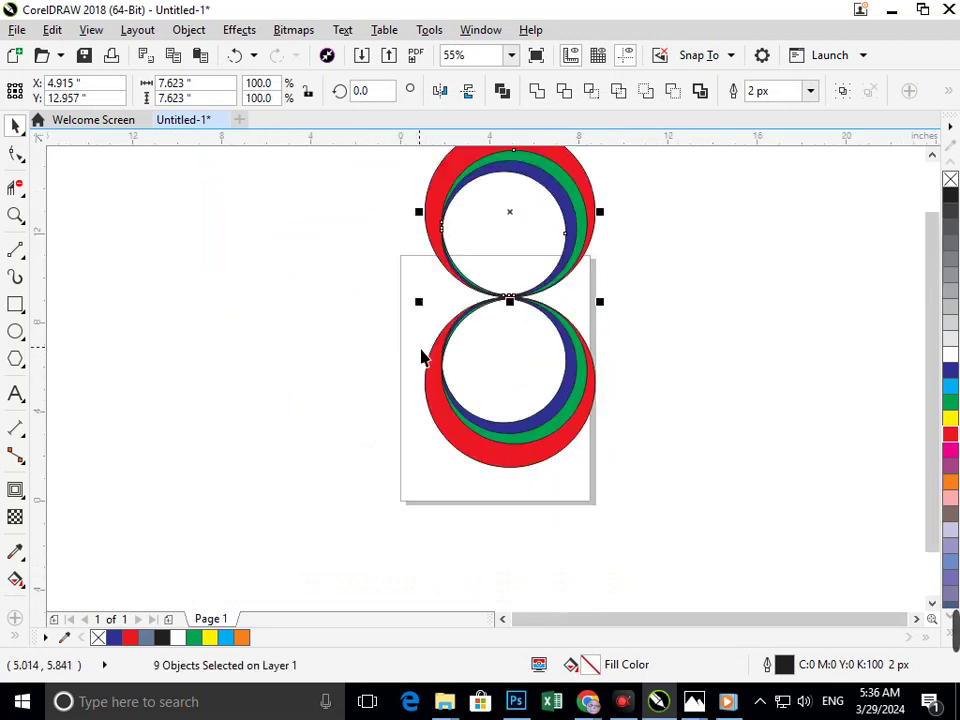
drag(446, 223, 451, 407)
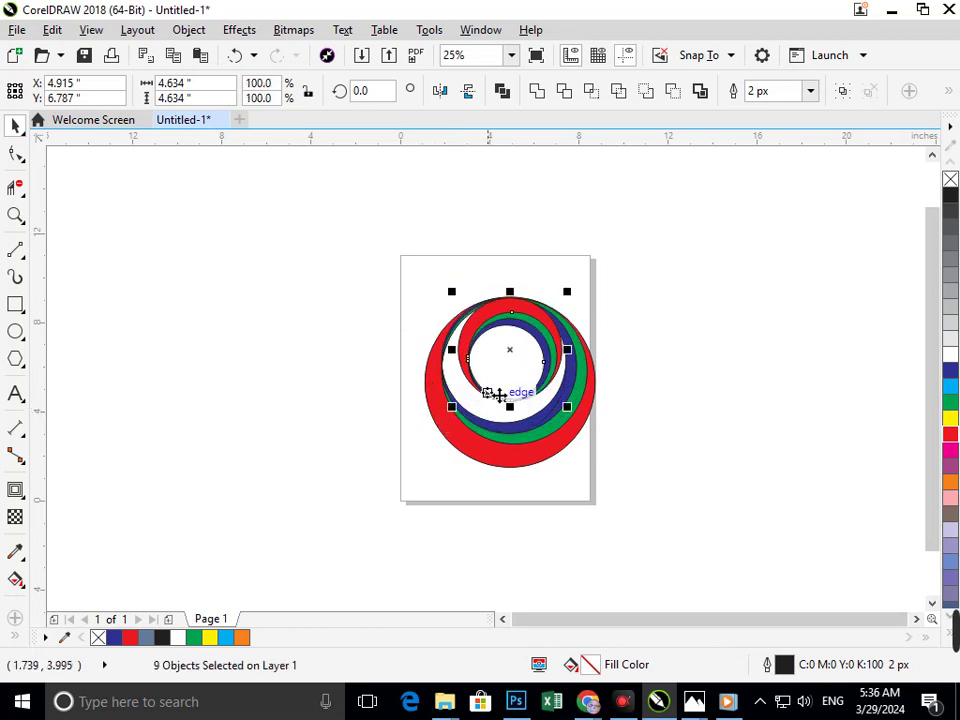
mouse_move(500, 352)
mouse_down()
mouse_move(499, 337)
mouse_move(487, 340)
mouse_up()
Enlarge the nested ring copy to about 4.9 in across and move it up to meet the top of the outer ring.
key(F2)
drag(420, 264, 600, 448)
drag(534, 415, 560, 426)
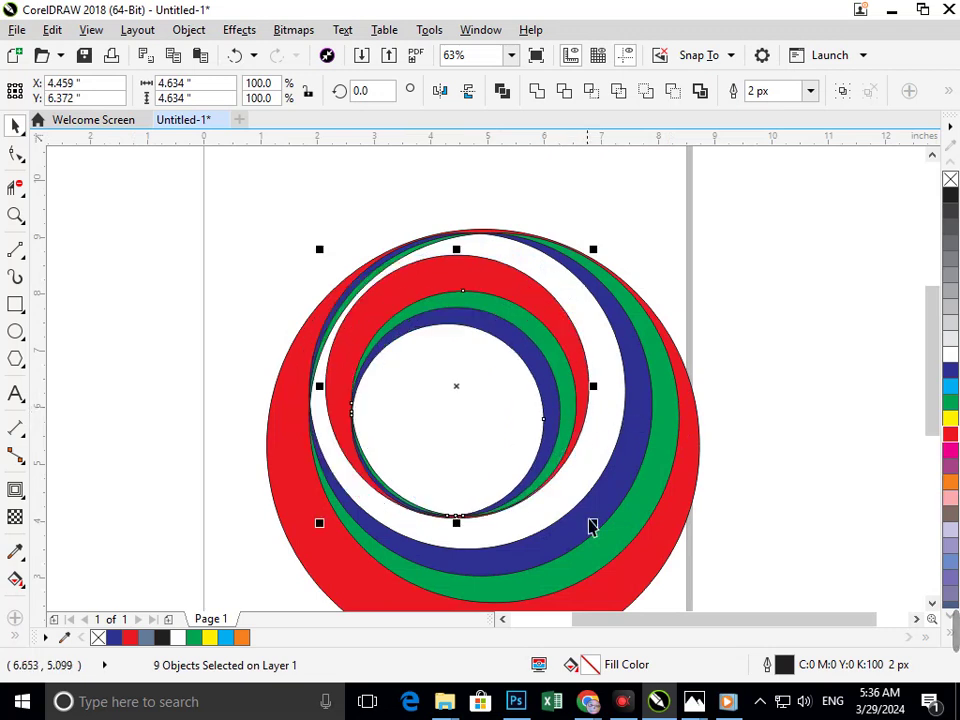
drag(611, 539, 617, 545)
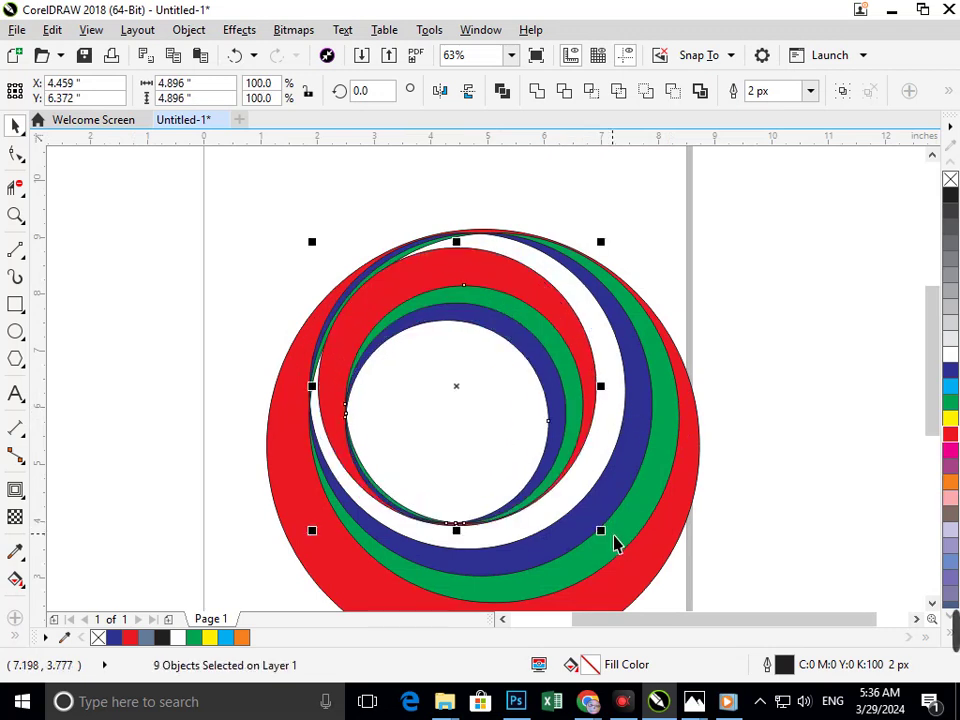
drag(540, 336, 553, 312)
scroll(510, 327, down, 2)
click(632, 518)
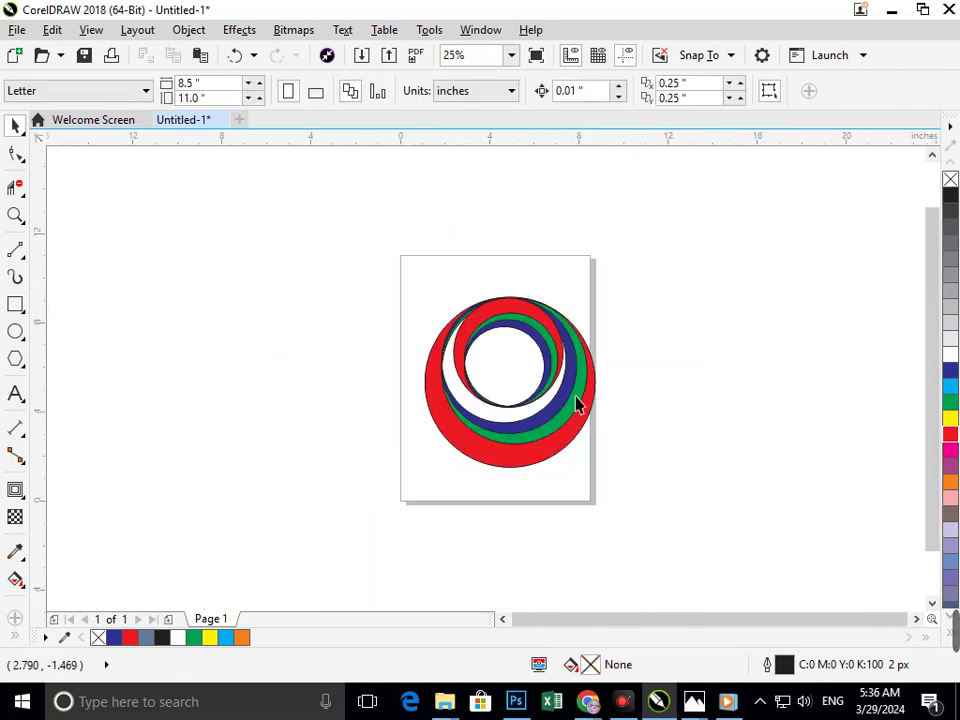
Try to draw a rectangle about 2.1 × 1.7 in over the nested ring's lower part and delete the overlapping segments.
scroll(580, 380, up, 2)
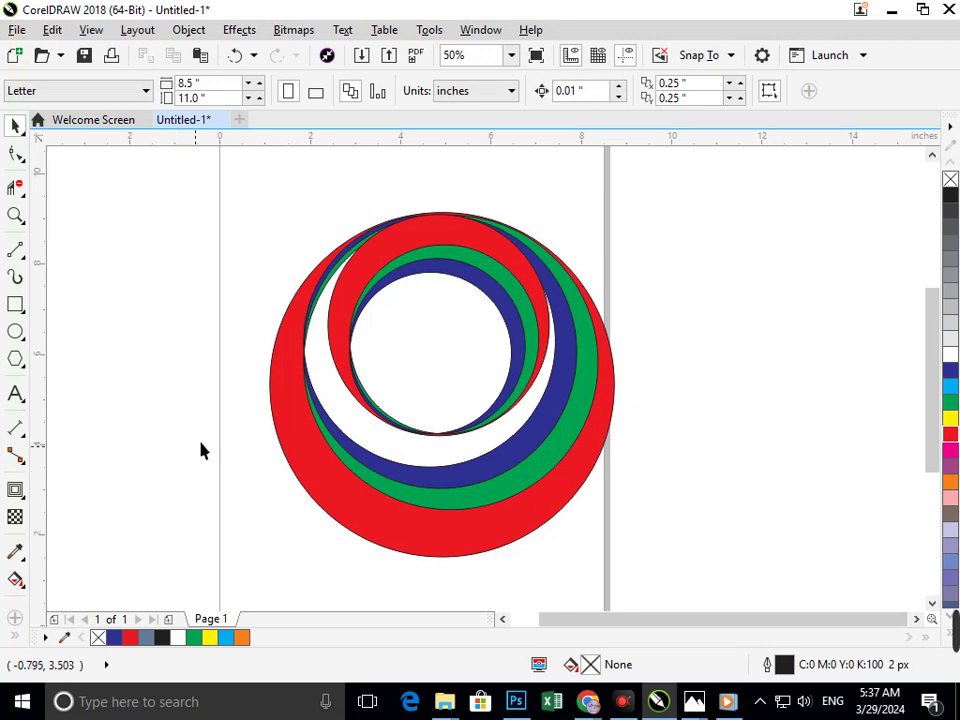
click(15, 304)
drag(388, 364, 482, 441)
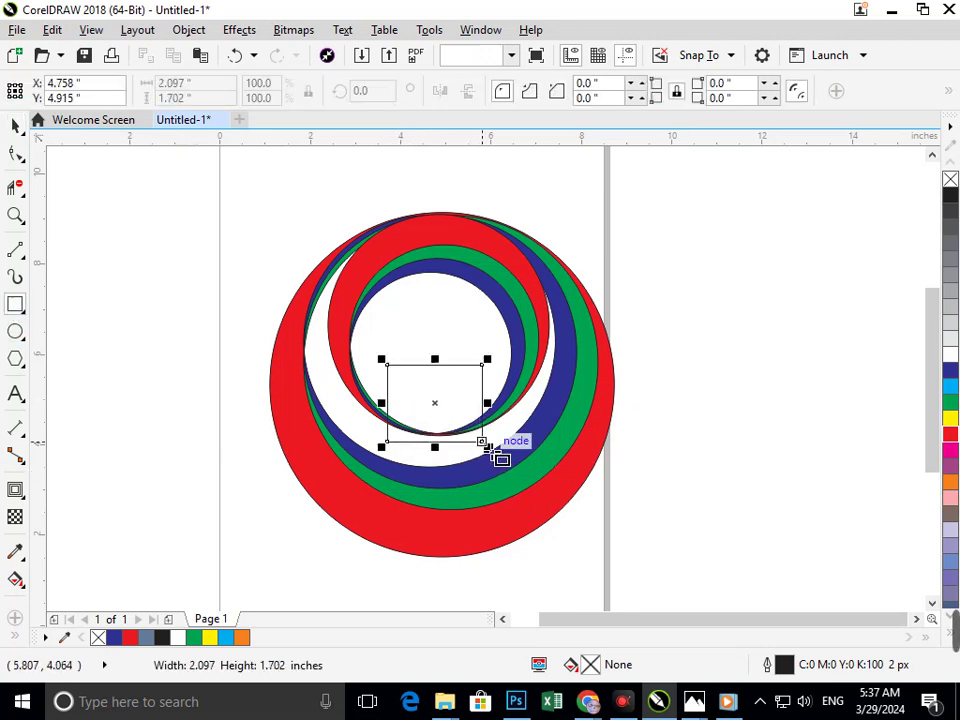
click(15, 188)
drag(440, 354, 448, 478)
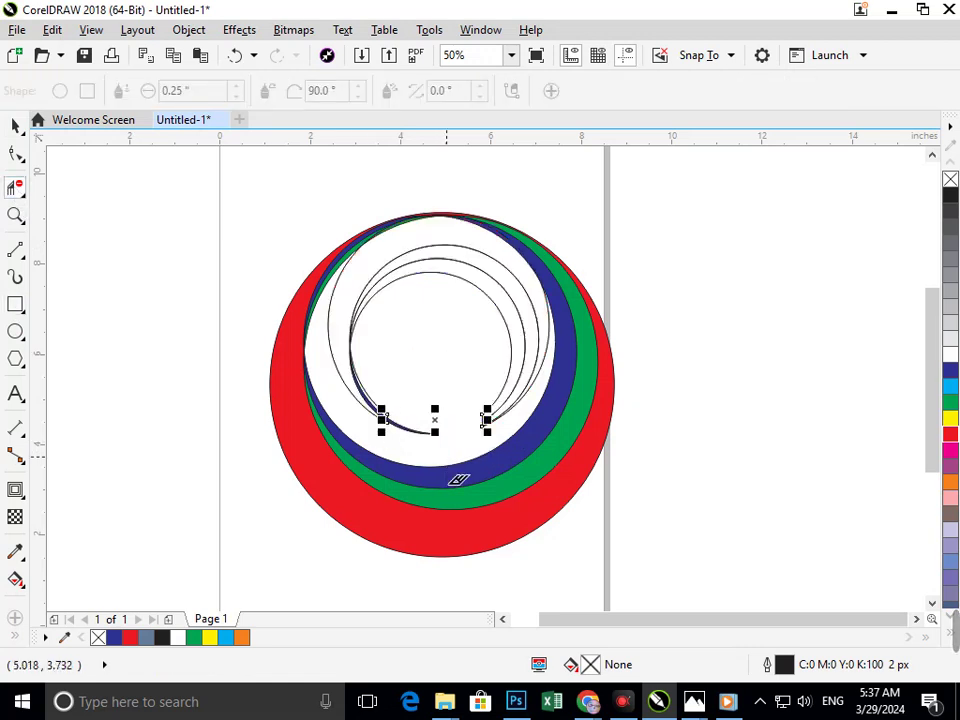
drag(414, 418, 423, 484)
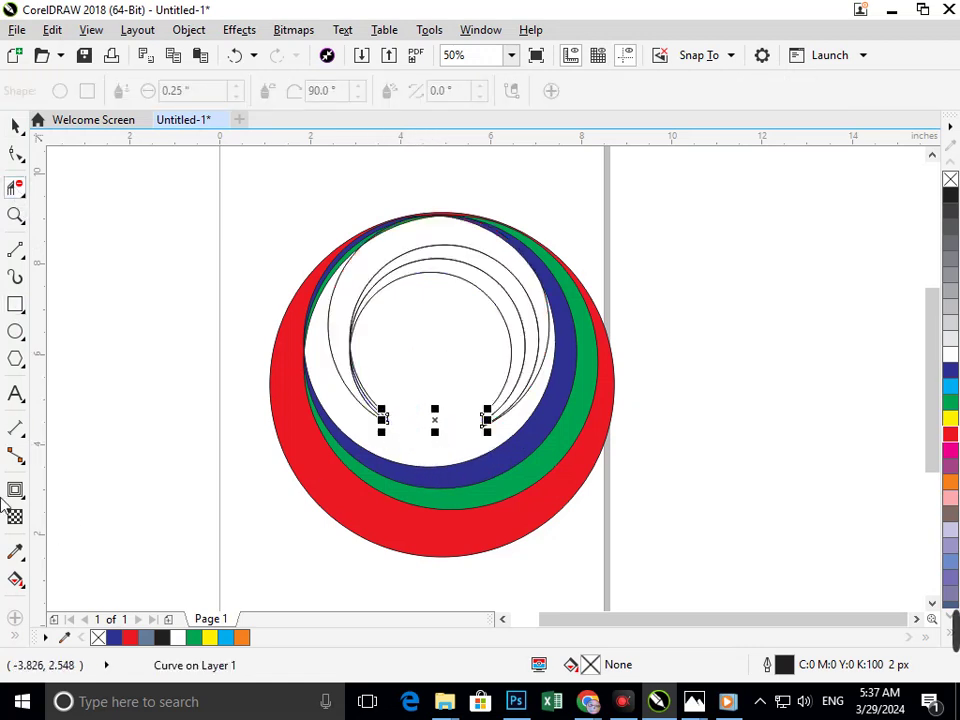
Try to smart-fill the trimmed inner ring regions with grey-blue.
click(14, 639)
click(44, 623)
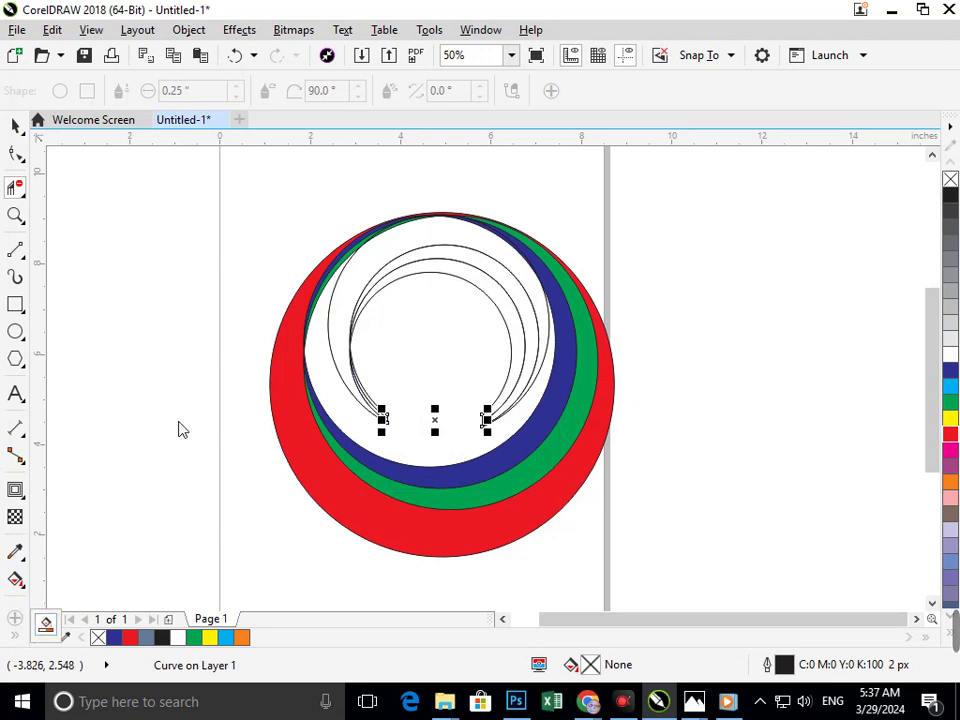
click(346, 313)
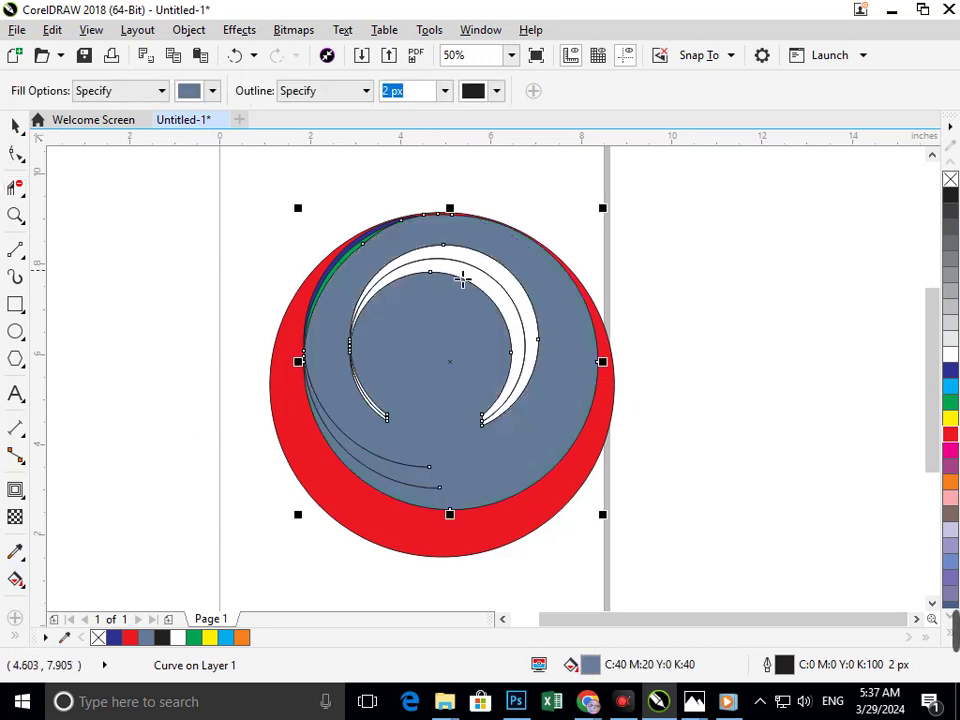
key(ctrl+z)
key(ctrl+shift+z)
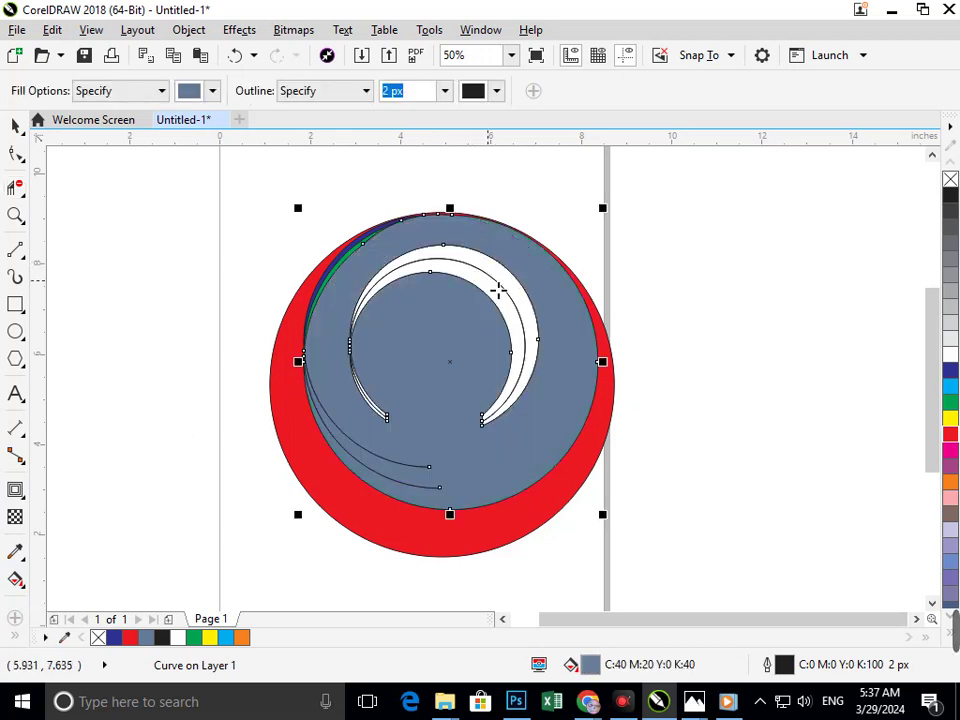
key(ctrl+z)
click(494, 291)
click(496, 250)
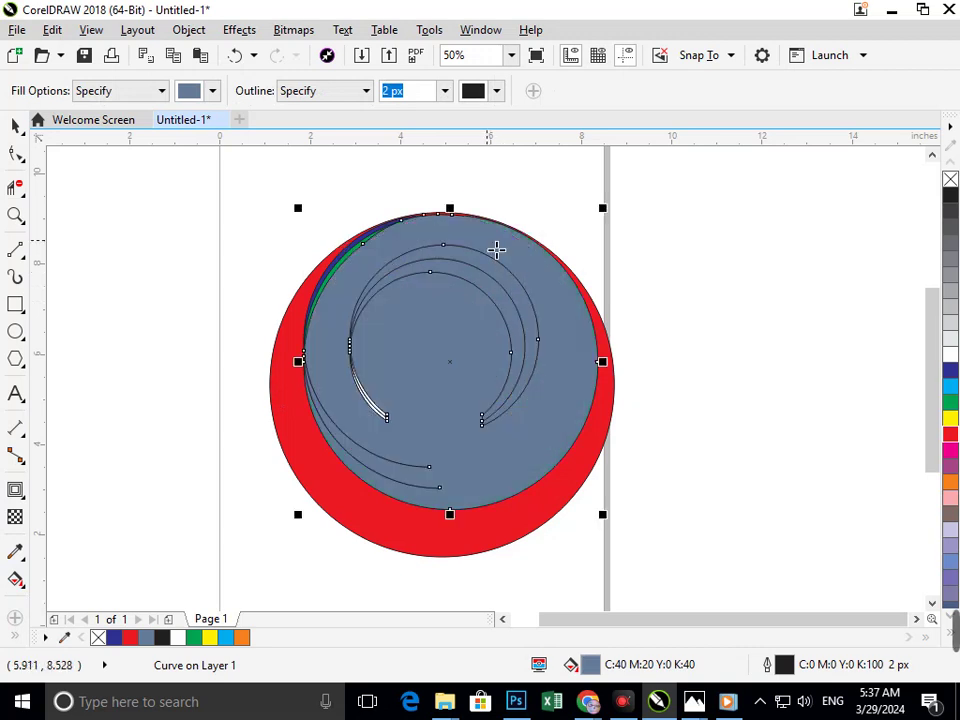
Undo the smart fills, the segment deletions and the rectangle over the nested ring.
key(ctrl+z)
key(ctrl+z)
key(ctrl+z)
key(ctrl+z)
key(ctrl+z)
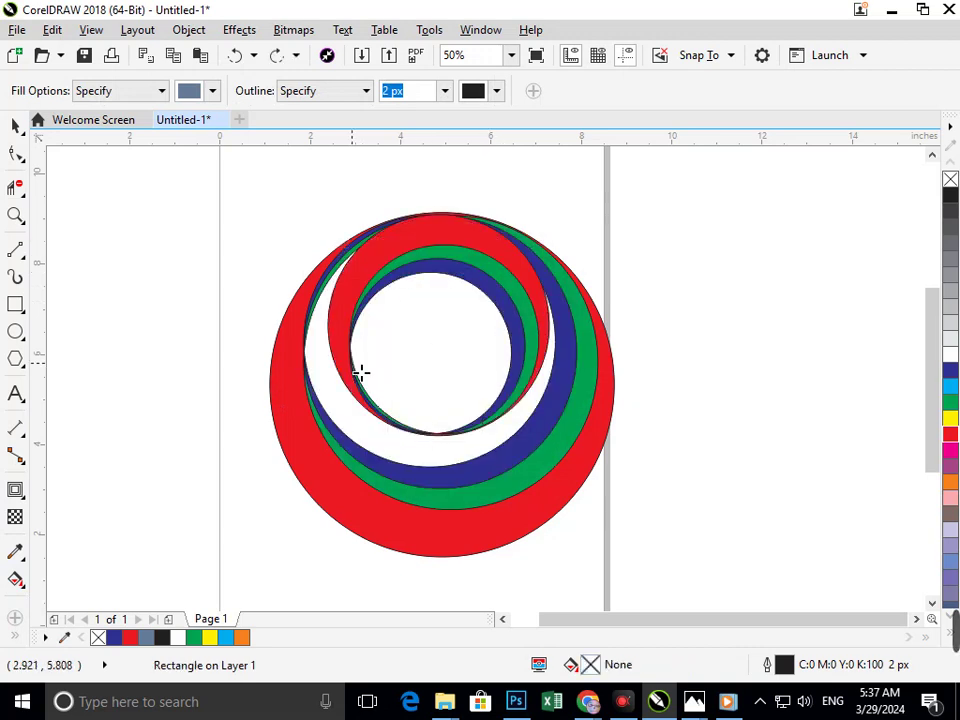
Try green on the outermost crescent of the large ring, and fill it with cyan instead.
click(16, 125)
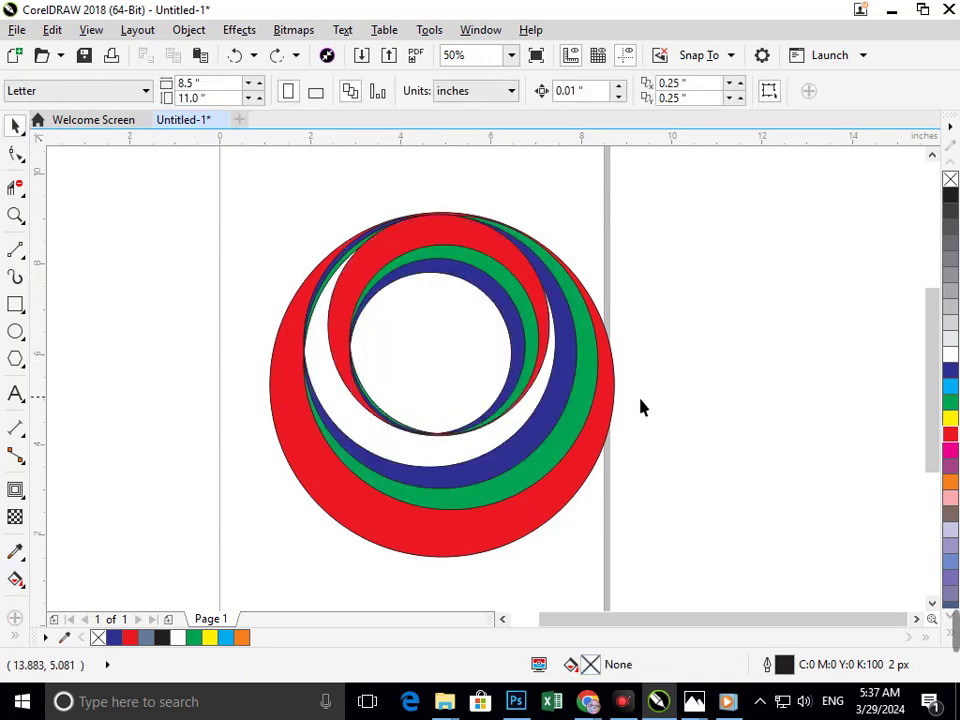
scroll(600, 410, down, 2)
scroll(566, 467, up, 2)
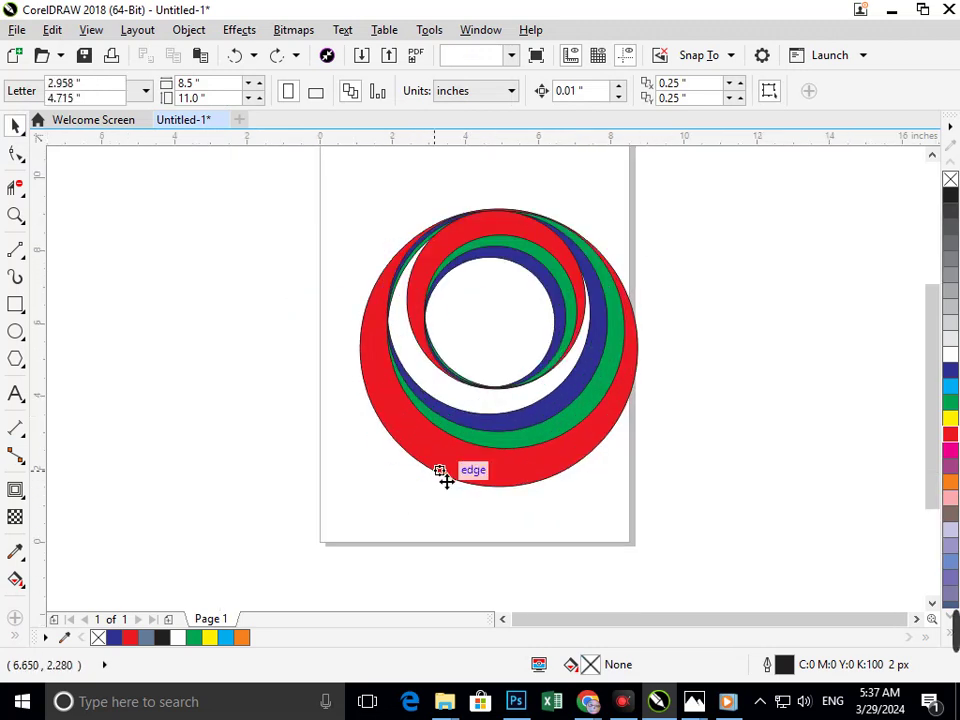
mouse_move(446, 481)
mouse_down()
mouse_move(339, 461)
mouse_move(446, 481)
mouse_up()
click(949, 404)
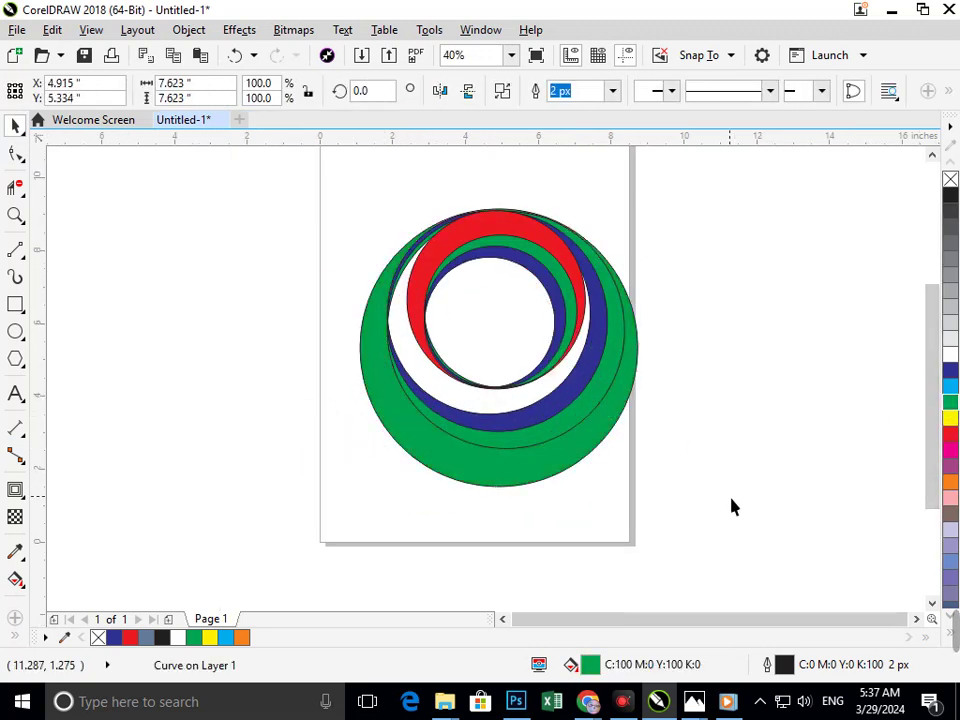
click(731, 507)
click(581, 461)
click(950, 387)
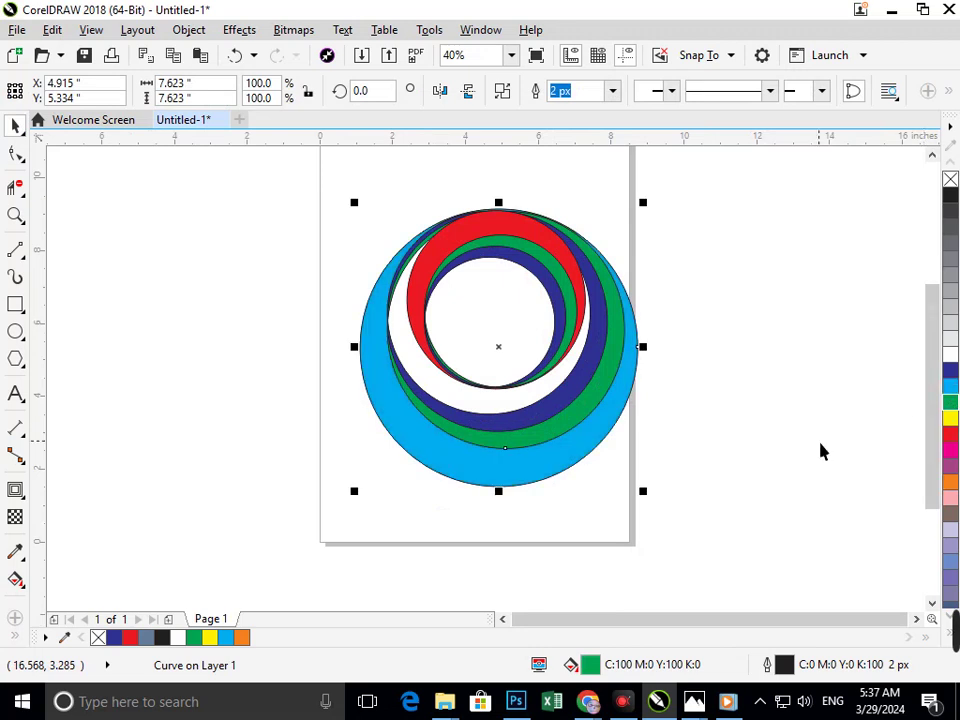
Fill the large ring's middle crescent with dark blue and its innermost crescent with yellow.
click(821, 450)
click(587, 418)
click(950, 370)
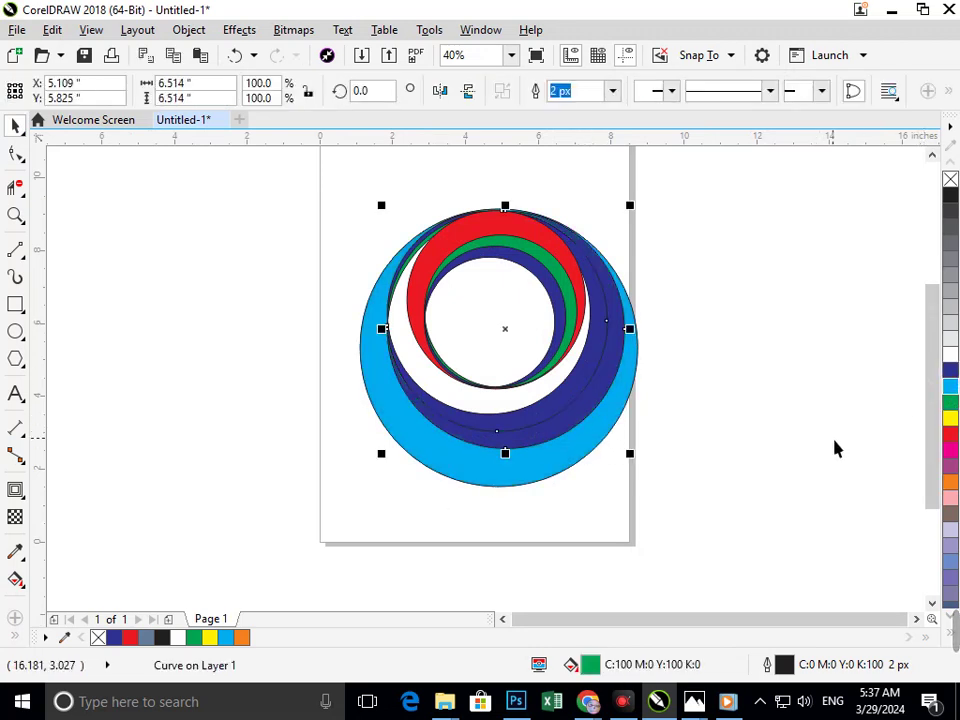
click(834, 448)
drag(572, 401, 546, 369)
click(950, 417)
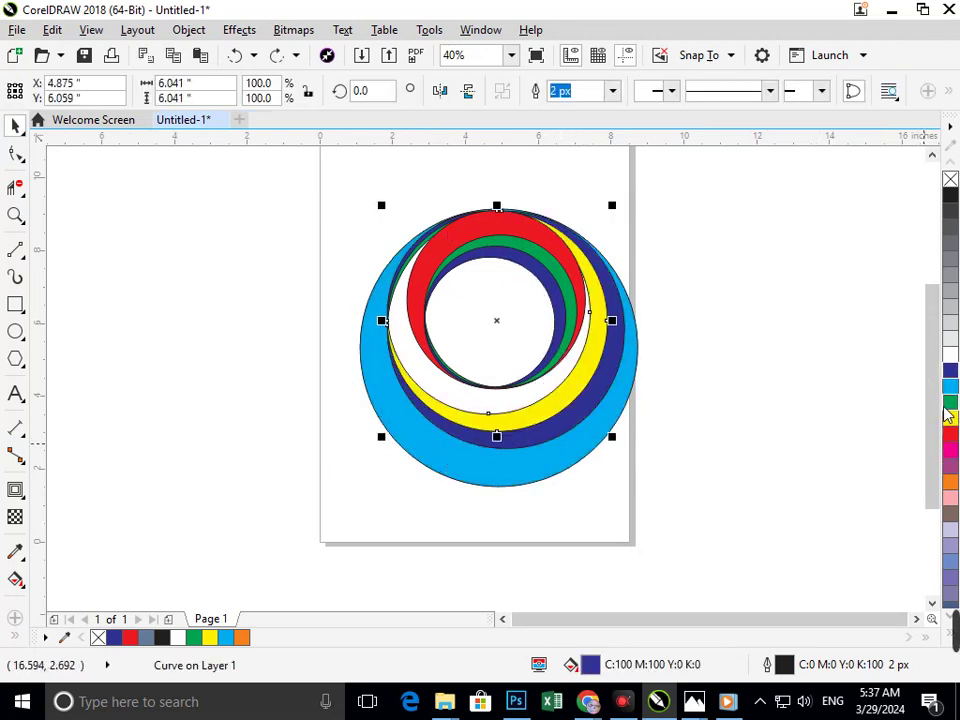
click(681, 495)
scroll(546, 453, down, 2)
scroll(596, 440, up, 2)
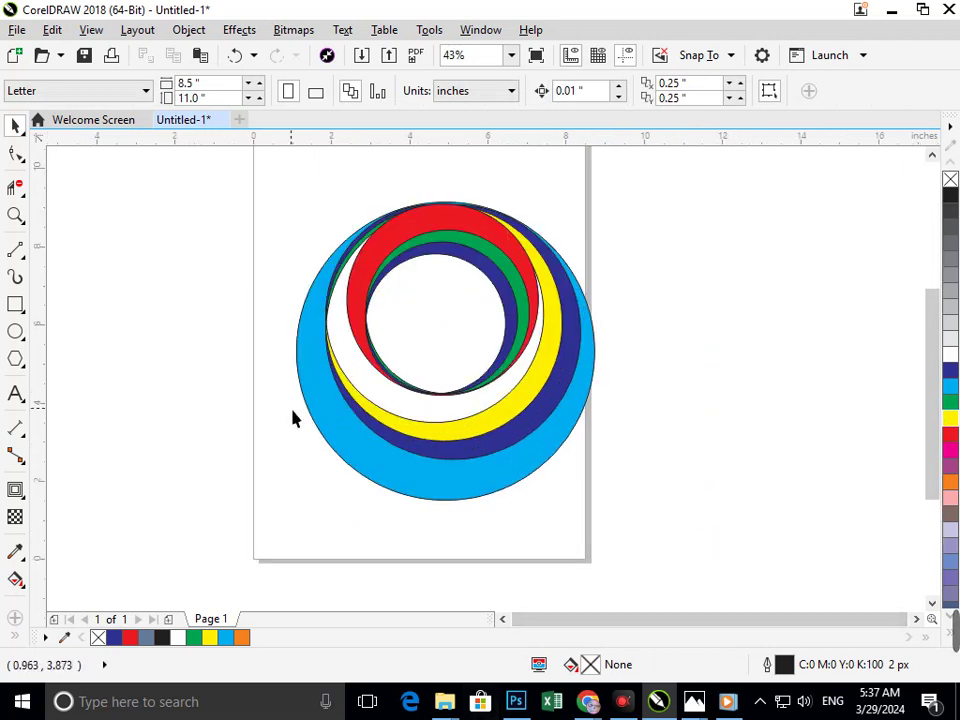
Try to place the letter H as text beside the page, and remove it.
click(16, 394)
click(58, 392)
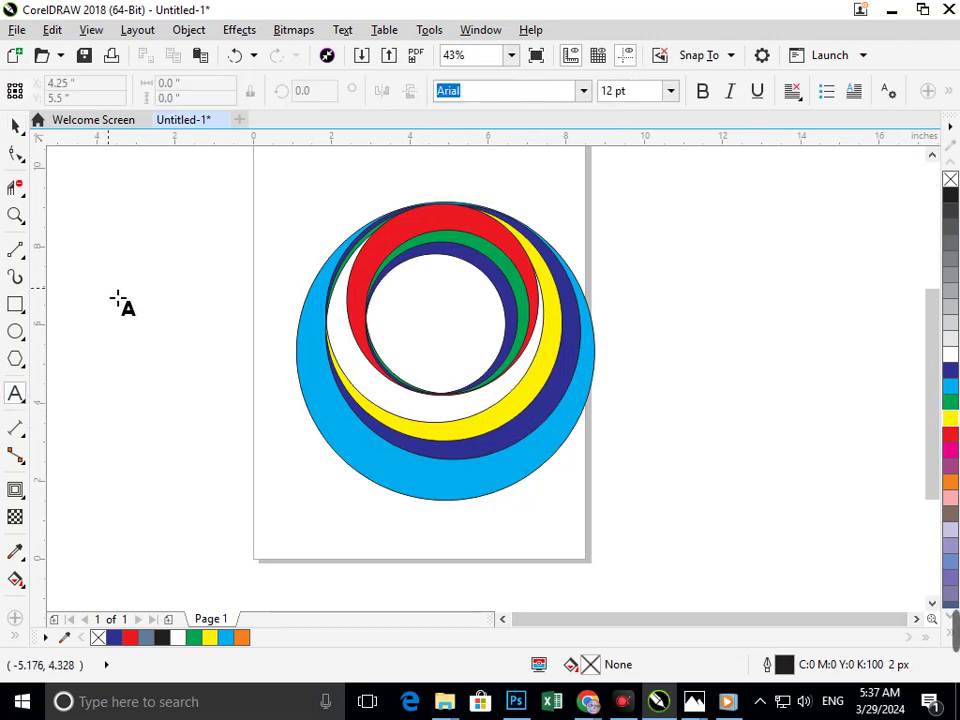
click(110, 288)
text(H)
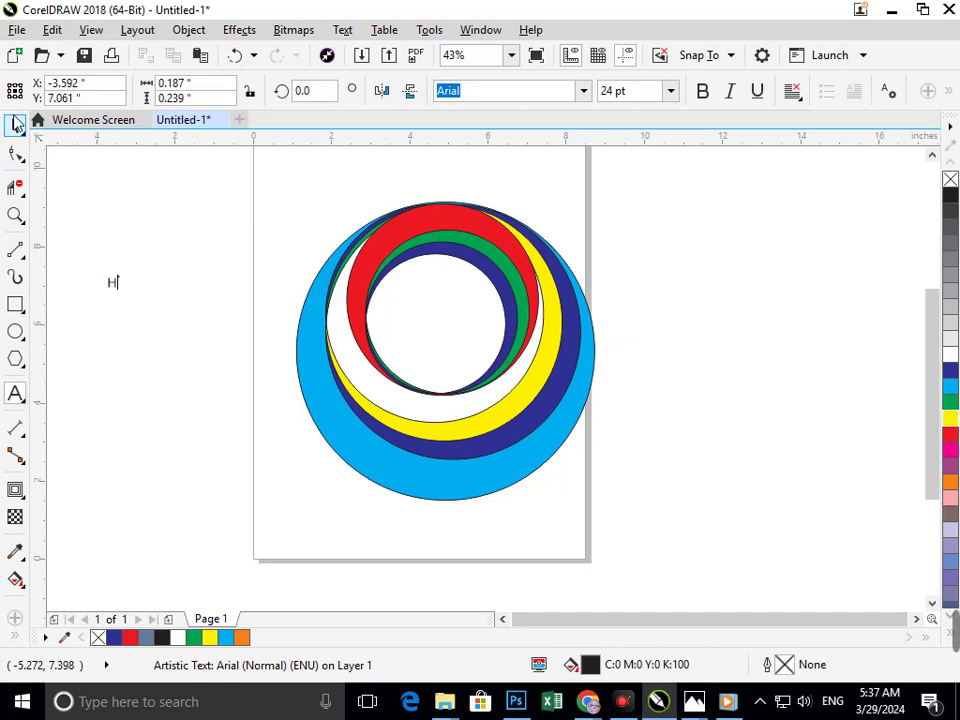
key(Escape)
key(Delete)
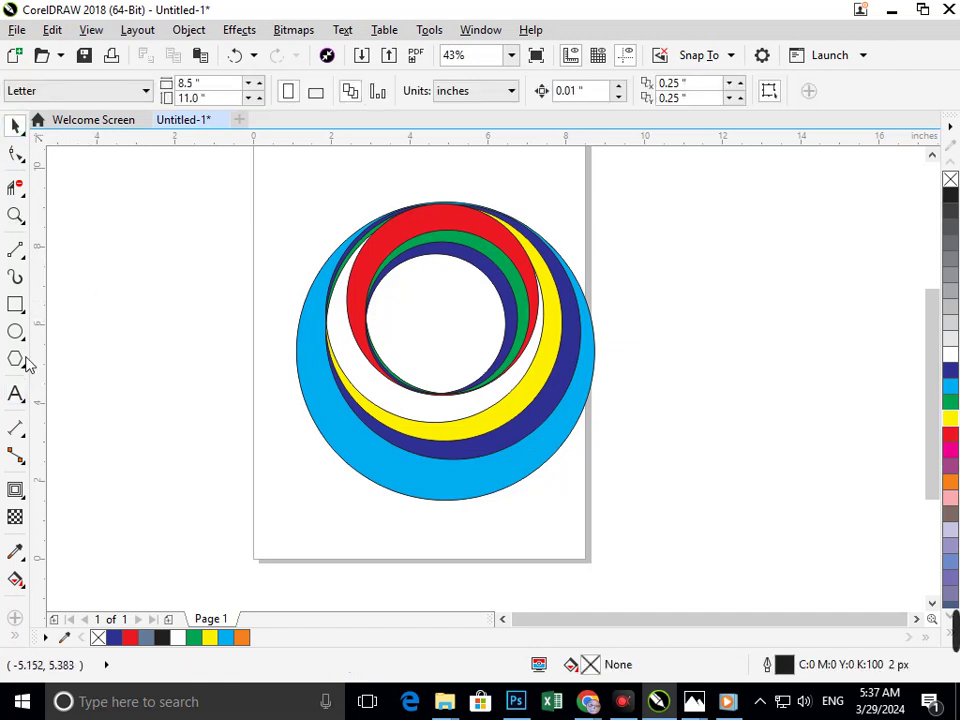
Beside the page, draw an upright rectangle about 1.2 × 2.7 in crossed by one about 4.5 × 0.8 in, and duplicate the upright to its right.
click(15, 304)
mouse_move(101, 250)
mouse_down()
mouse_move(126, 393)
mouse_move(147, 353)
mouse_up()
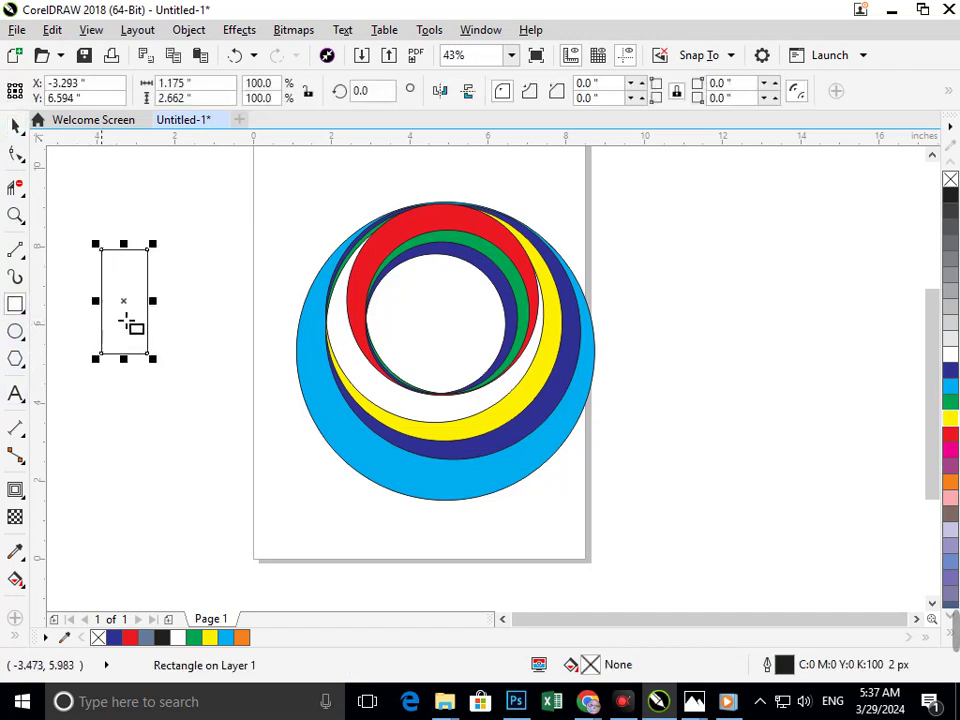
mouse_move(70, 286)
mouse_down()
mouse_move(262, 326)
mouse_move(252, 324)
mouse_up()
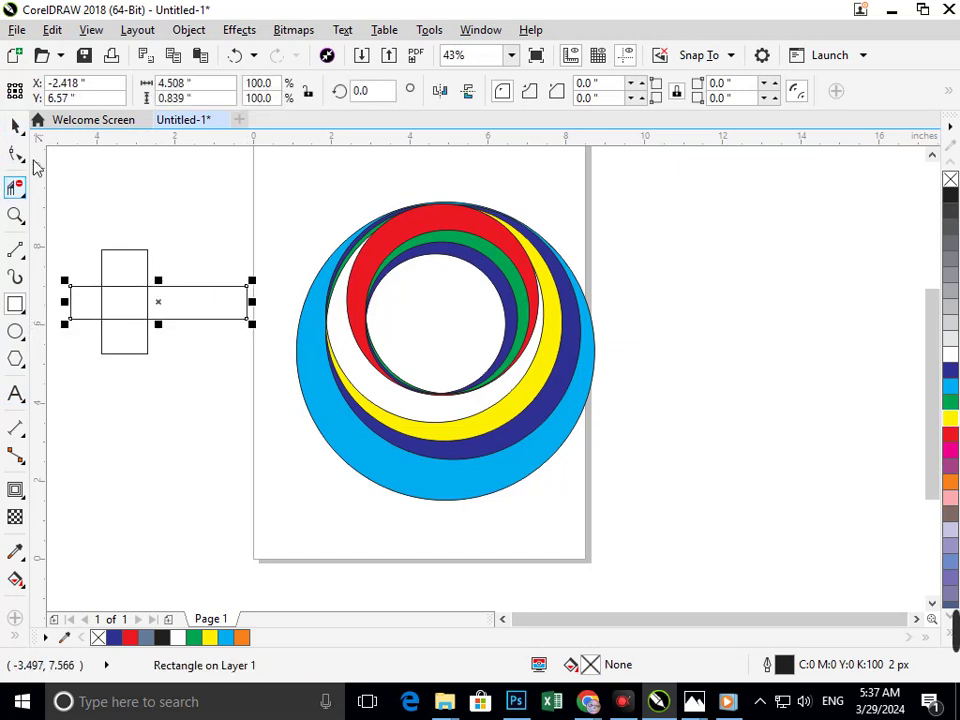
click(15, 125)
click(107, 274)
drag(102, 272, 186, 272)
click(249, 433)
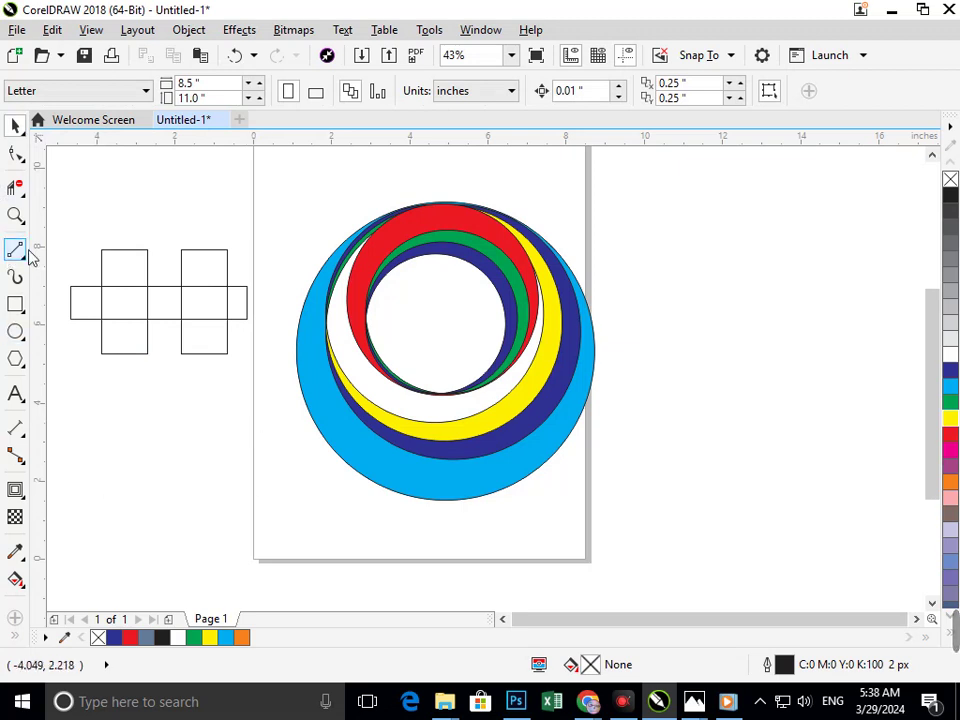
Delete the overlapping and protruding segments of the three rectangles to leave a block letter H outline.
click(15, 188)
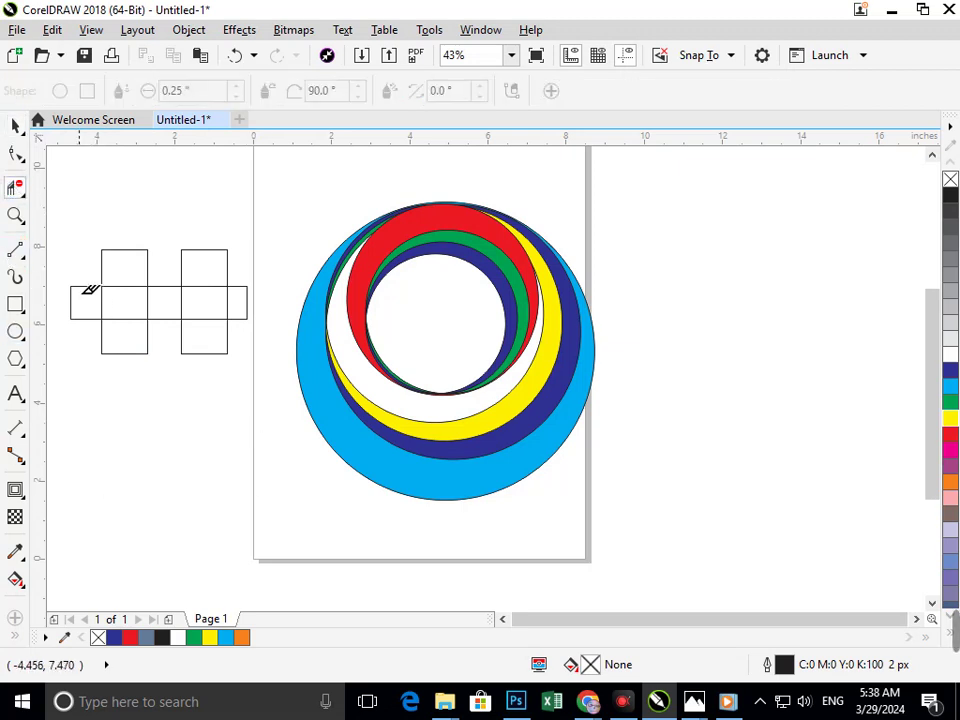
click(247, 303)
drag(204, 303, 140, 352)
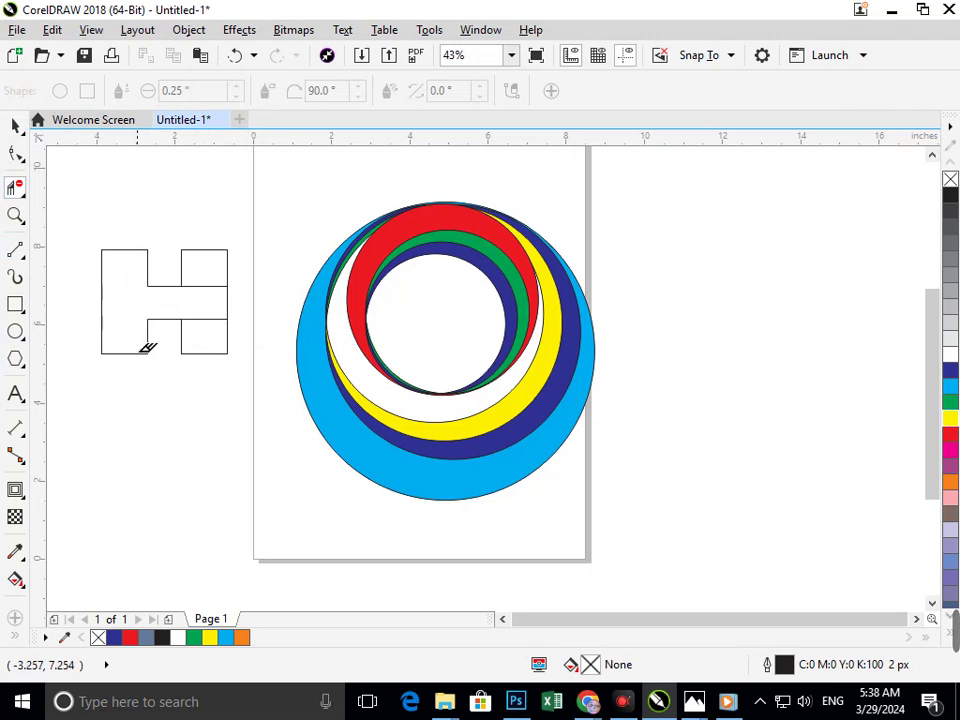
drag(195, 281, 210, 345)
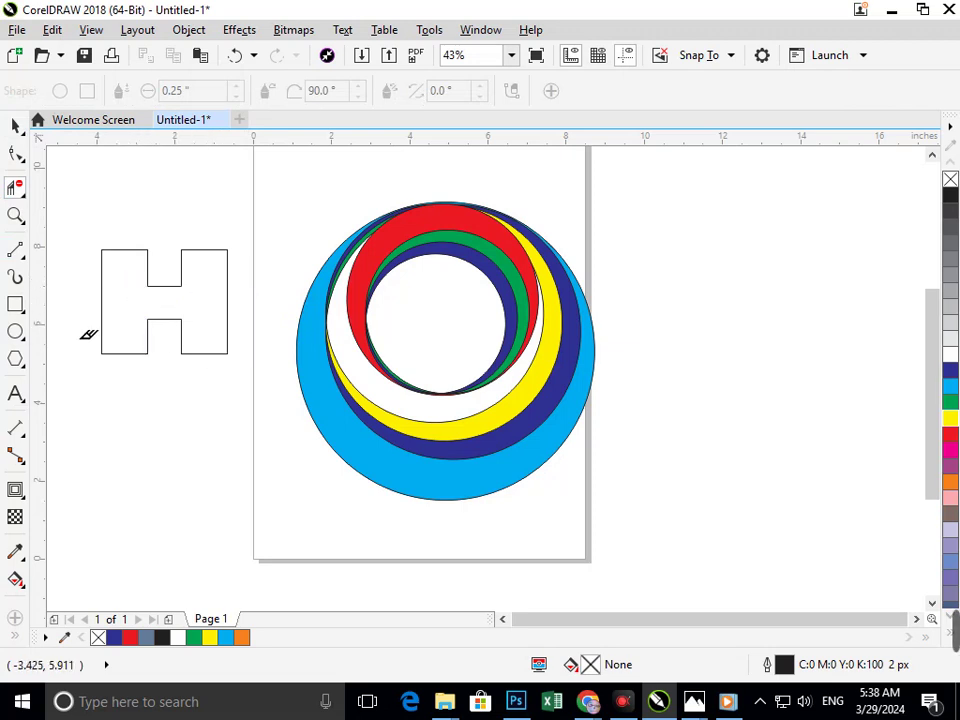
Select the H pieces, scale them to about 1.7 × 1.4 in and move them into the inner white circle.
click(15, 125)
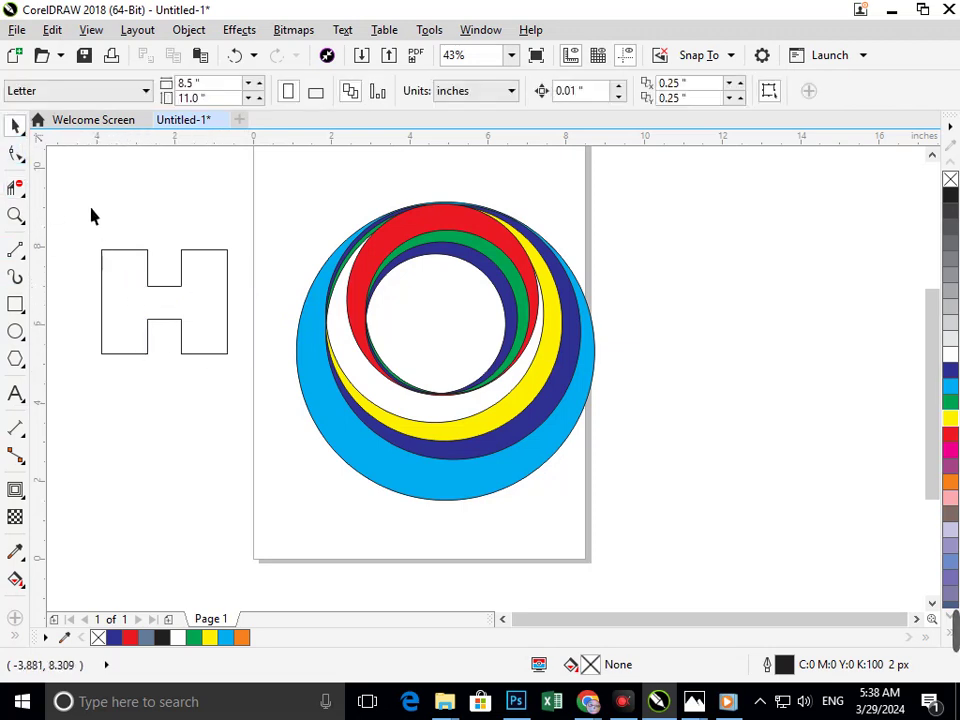
drag(216, 385, 234, 381)
shift+drag(97, 358, 426, 328)
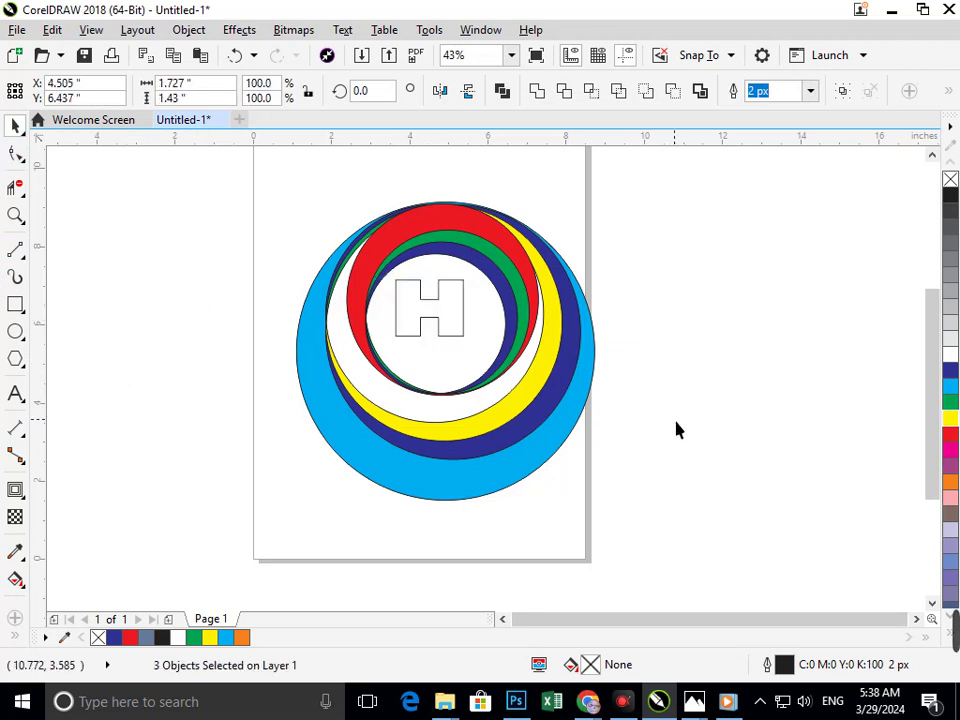
click(677, 429)
Extend the H's left leg downward and draw a rectangle about 2.4 × 0.4 in across its foot.
scroll(400, 300, up, 3)
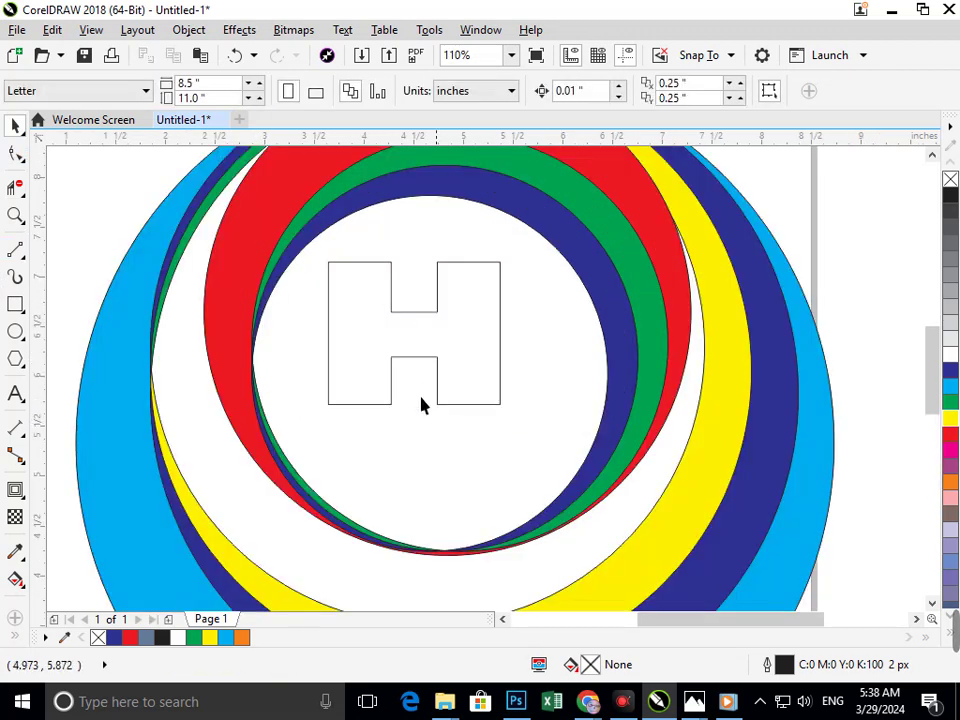
click(15, 154)
click(369, 403)
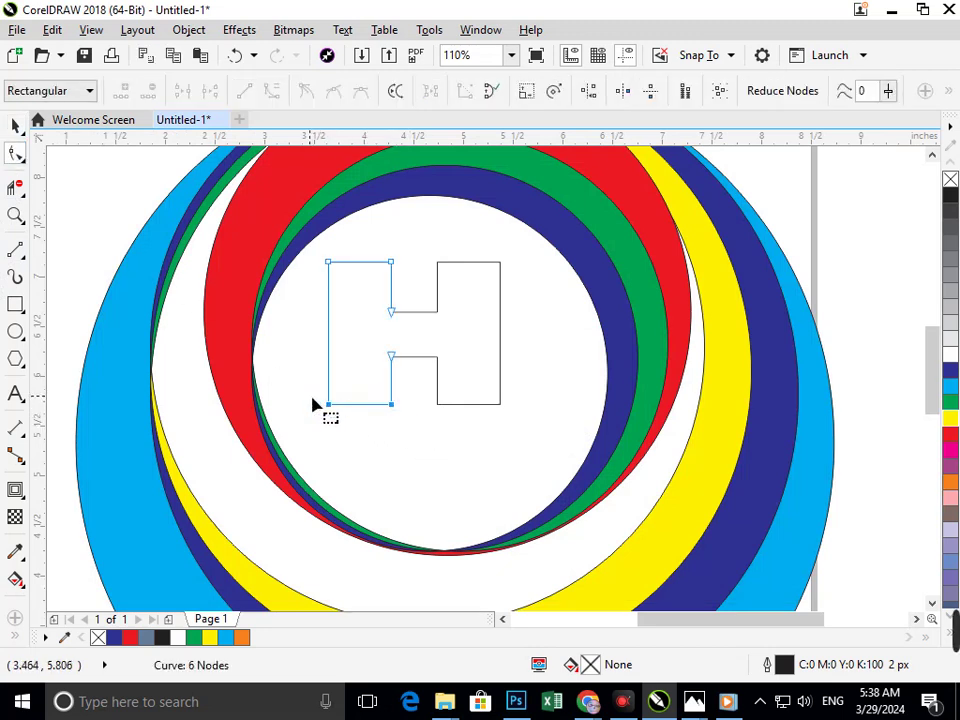
drag(334, 415, 576, 446)
click(15, 304)
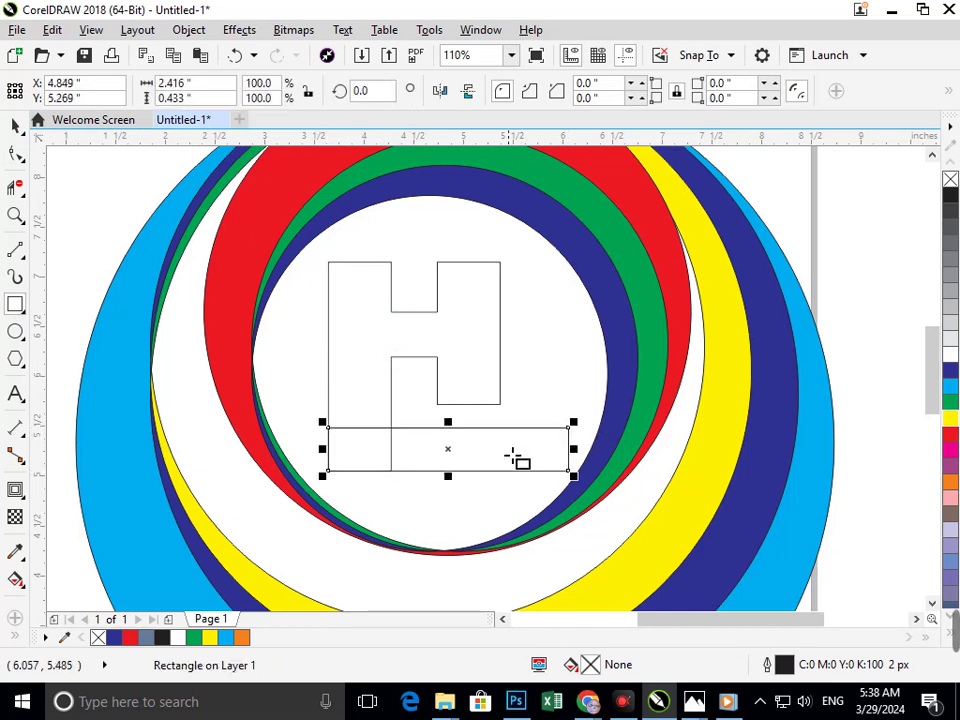
Delete the overlapping segments where the extended leg meets the foot rectangle, forming a joined L.
click(9, 190)
click(379, 428)
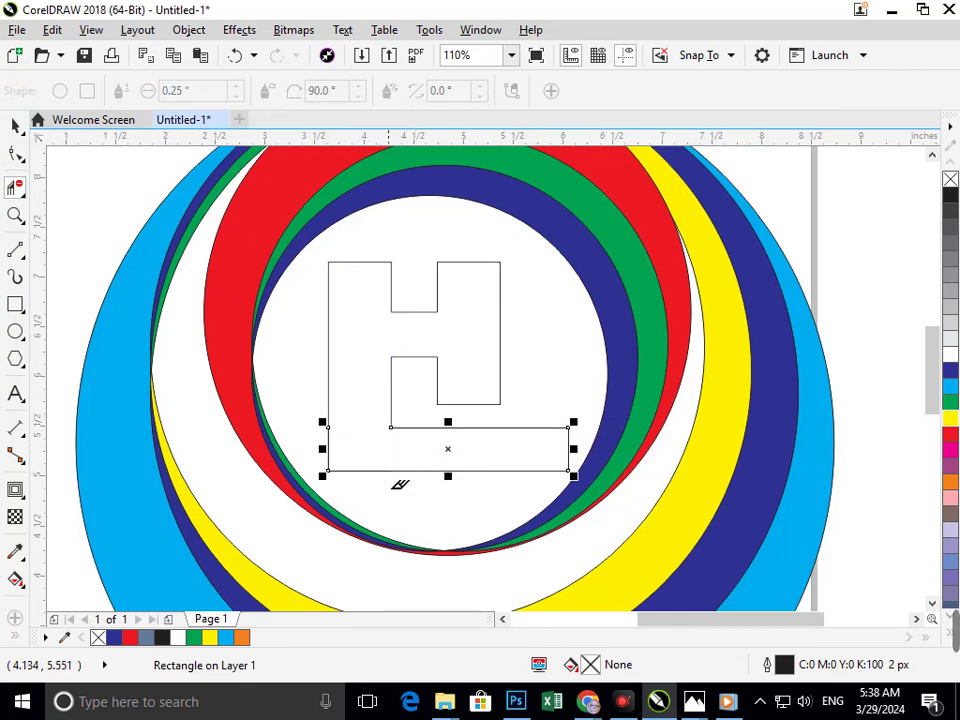
scroll(466, 468, down, 2)
click(14, 134)
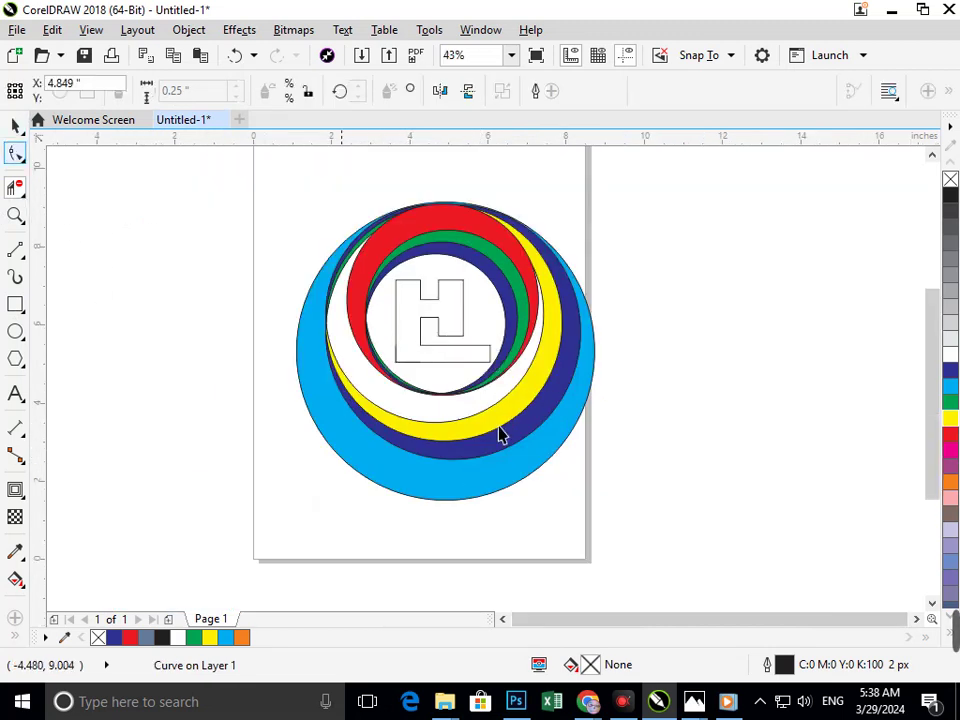
key(Escape)
Create a single smart-filled shape from the joined H and L outline and colour it cyan.
key(F2)
drag(378, 260, 582, 439)
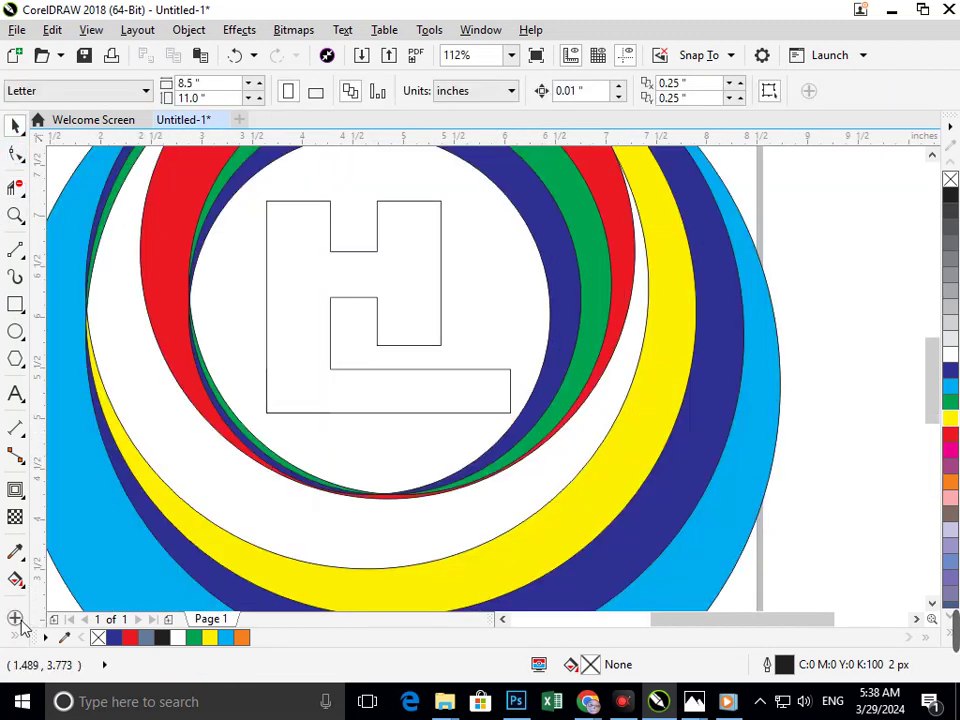
click(15, 637)
click(43, 626)
click(360, 407)
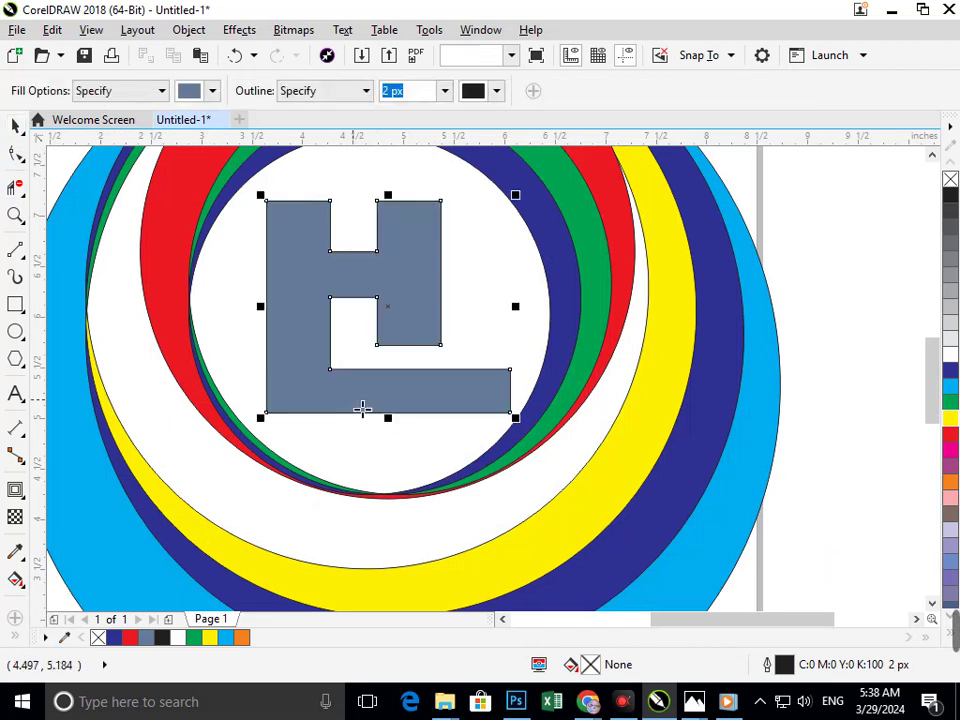
scroll(348, 392, down, 3)
click(950, 390)
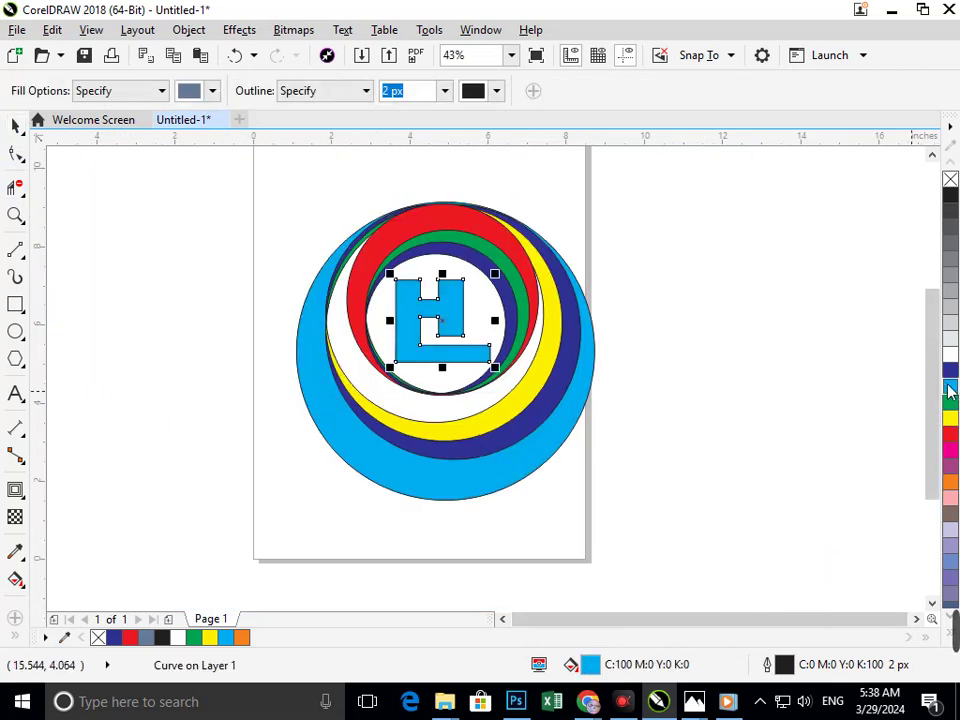
Recolour the HL monogram shape black.
click(951, 372)
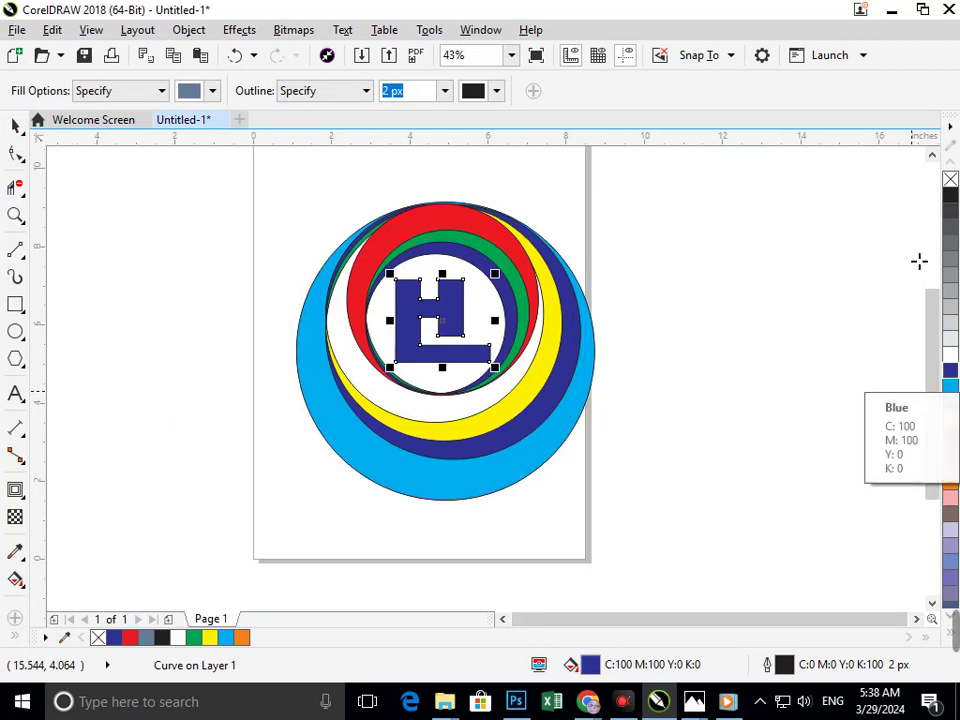
click(950, 200)
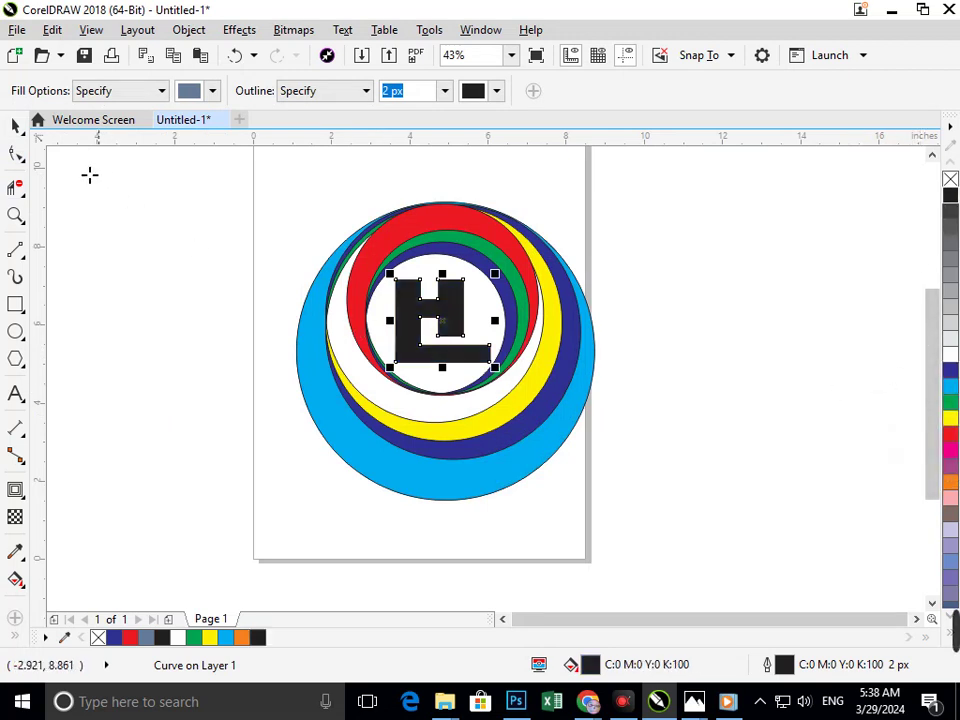
click(15, 125)
click(845, 388)
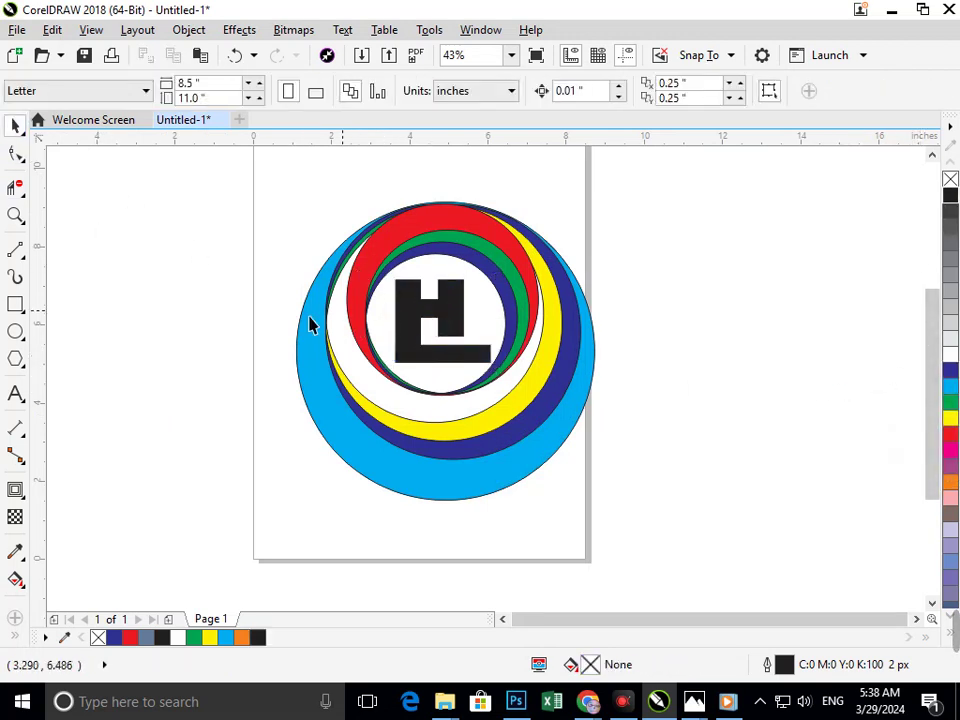
Add the artistic text "COMPANY NAME" in Arial on the empty area beside the ringed logo.
click(24, 403)
click(70, 396)
click(115, 310)
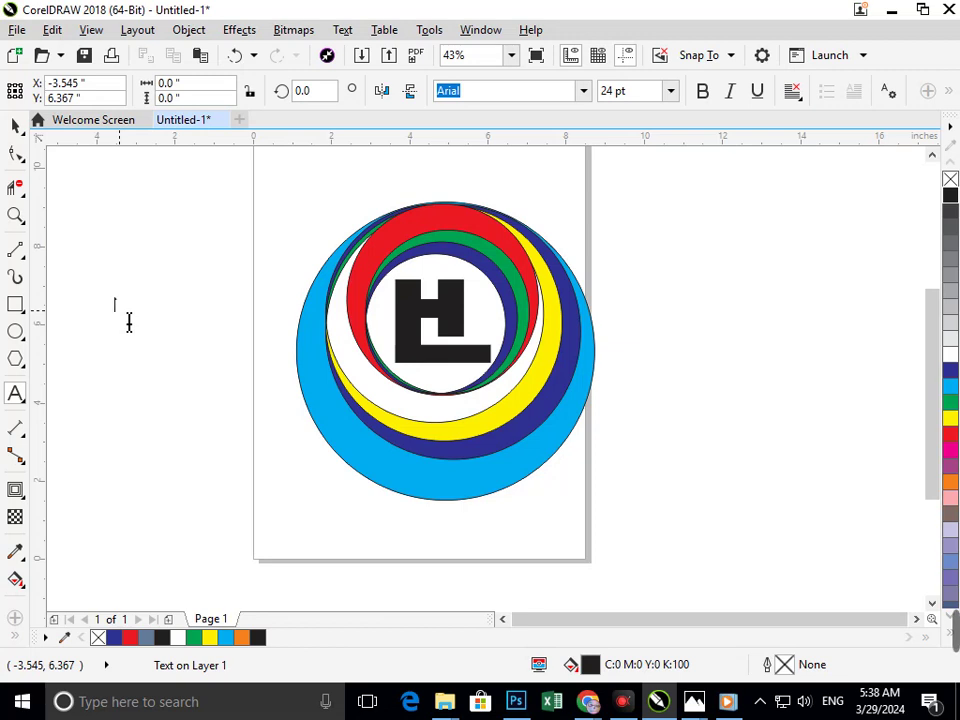
text(C)
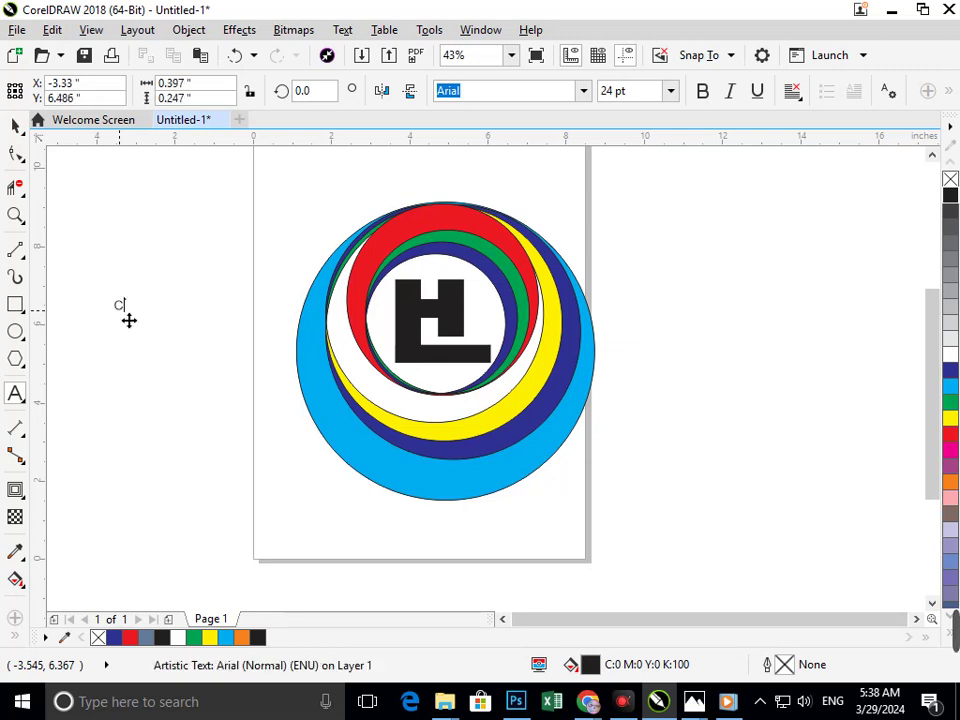
text(OMPANY NA)
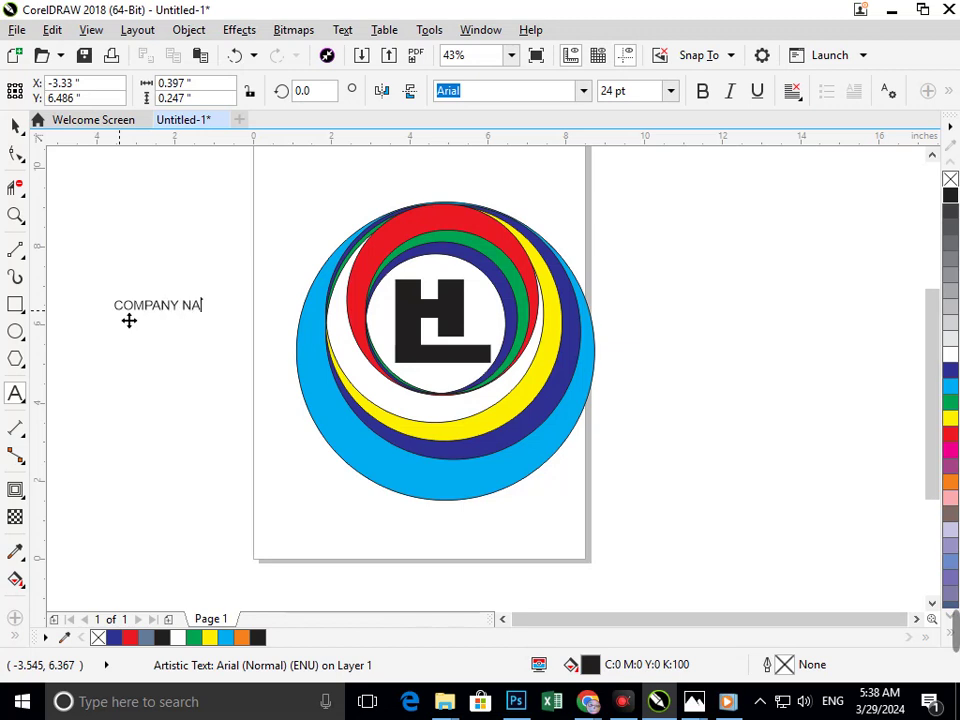
text(ME)
click(15, 125)
Move the COMPANY NAME text onto the foot of the black L and colour it white.
click(142, 322)
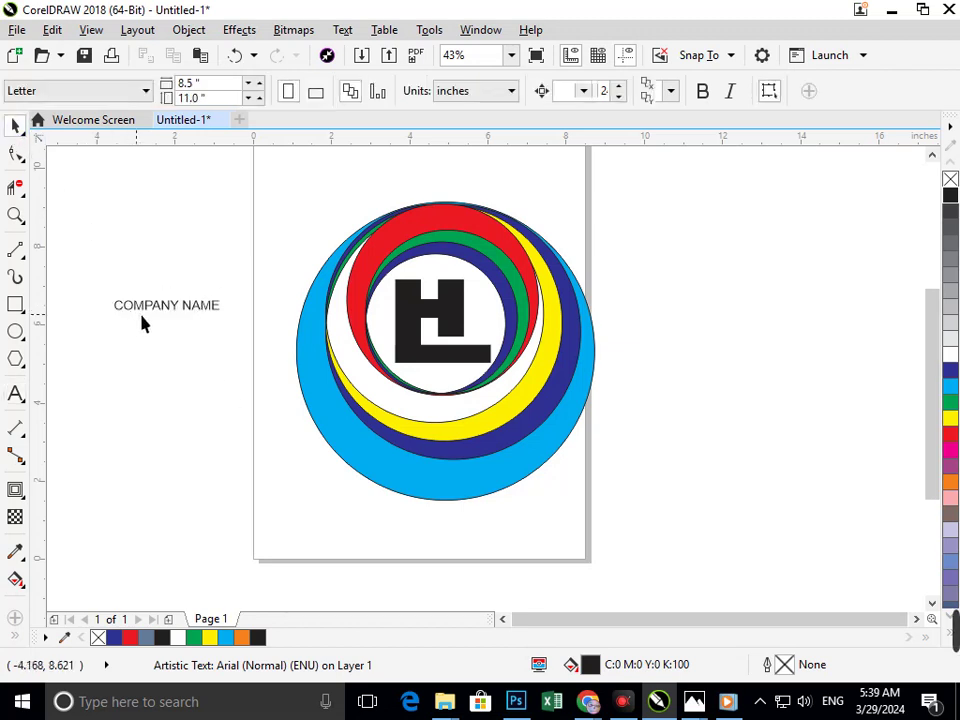
drag(142, 322, 437, 367)
scroll(457, 354, up, 5)
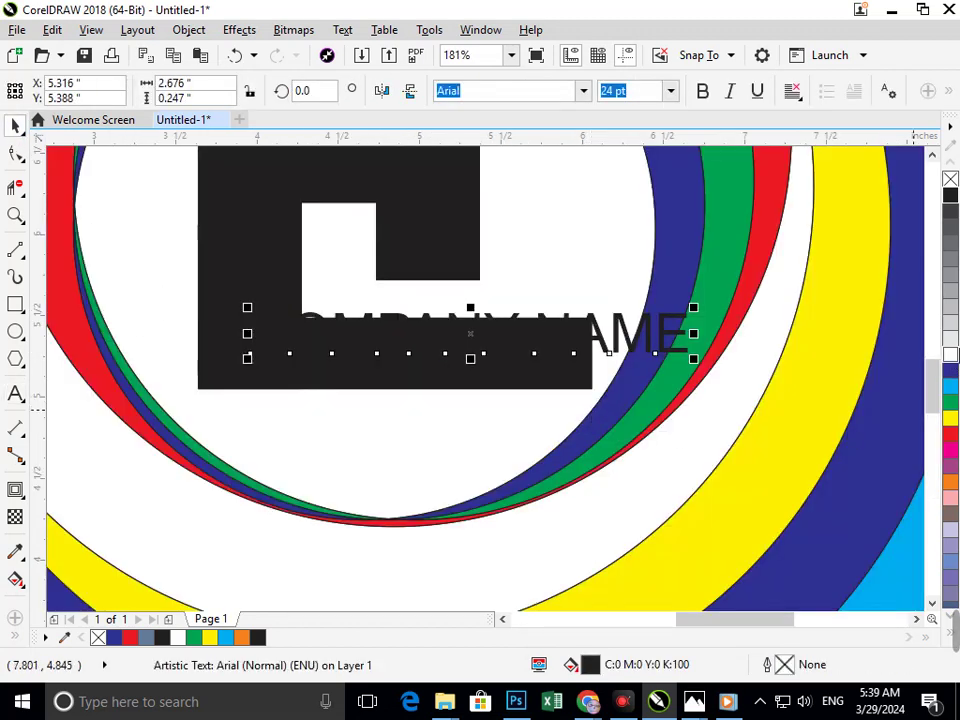
click(950, 356)
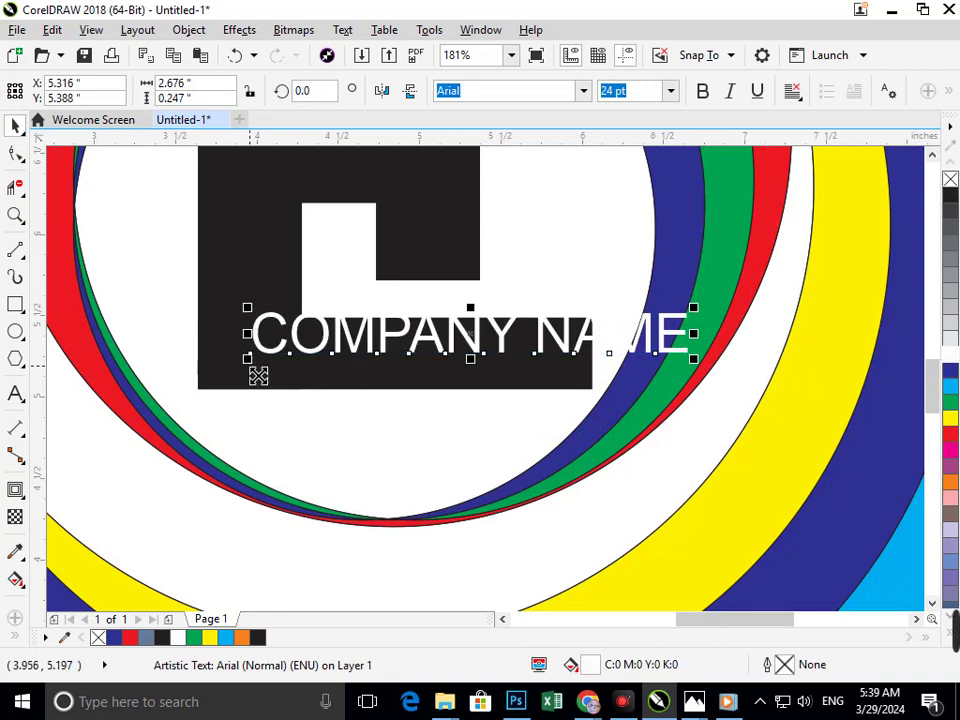
Scale the COMPANY NAME text to about 2.2 × 0.2 in and centre it within the L's foot bar.
drag(249, 362, 352, 354)
drag(423, 332, 294, 361)
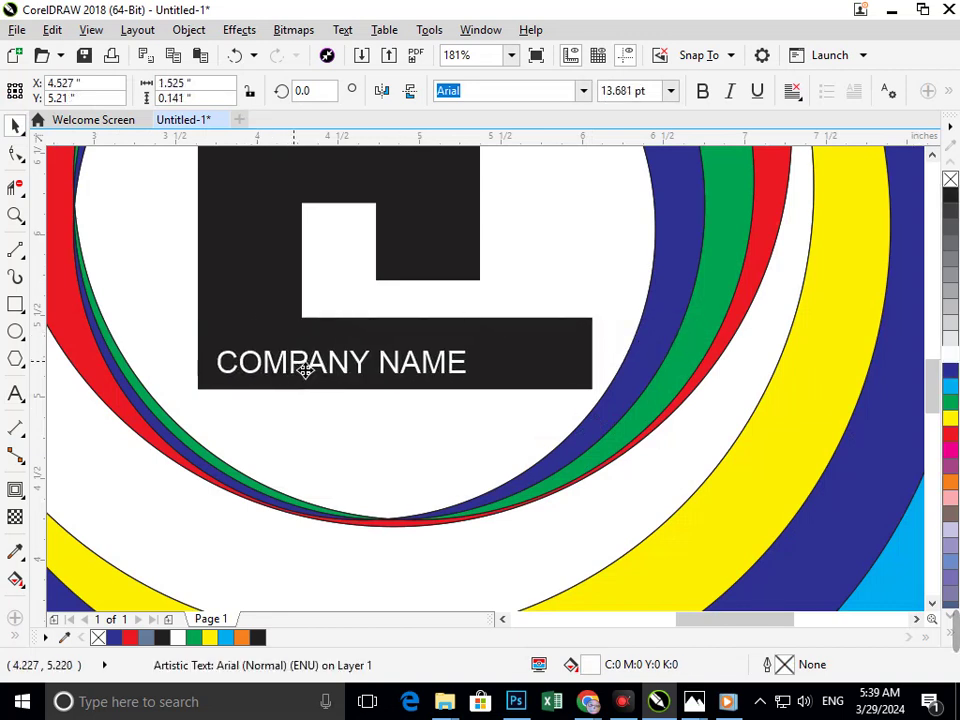
drag(476, 388, 504, 400)
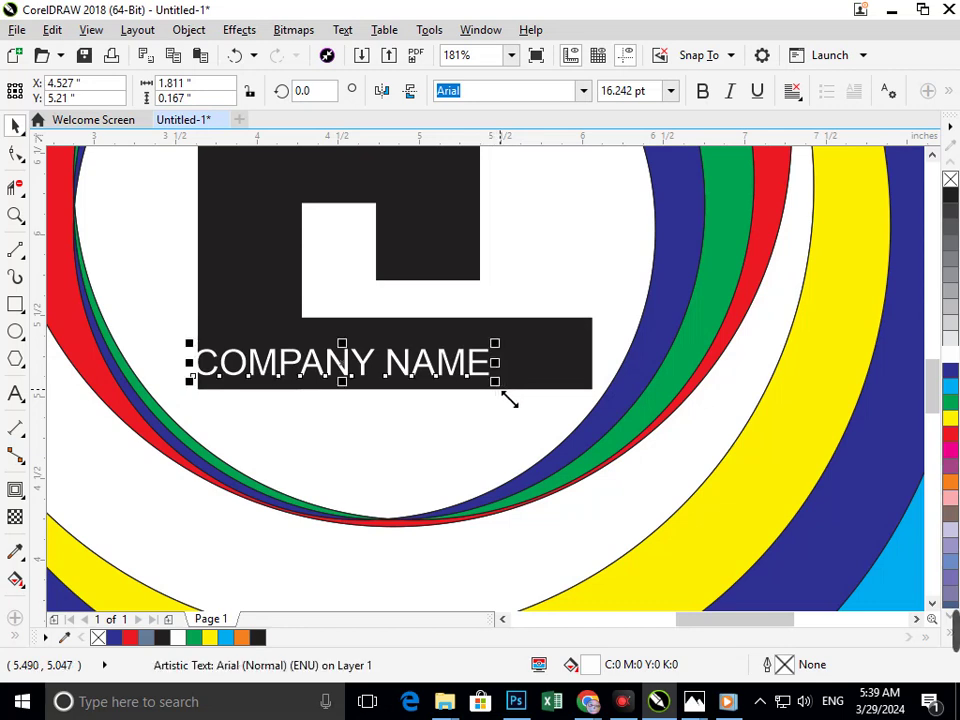
drag(509, 399, 535, 396)
drag(469, 384, 525, 386)
scroll(525, 386, down, 5)
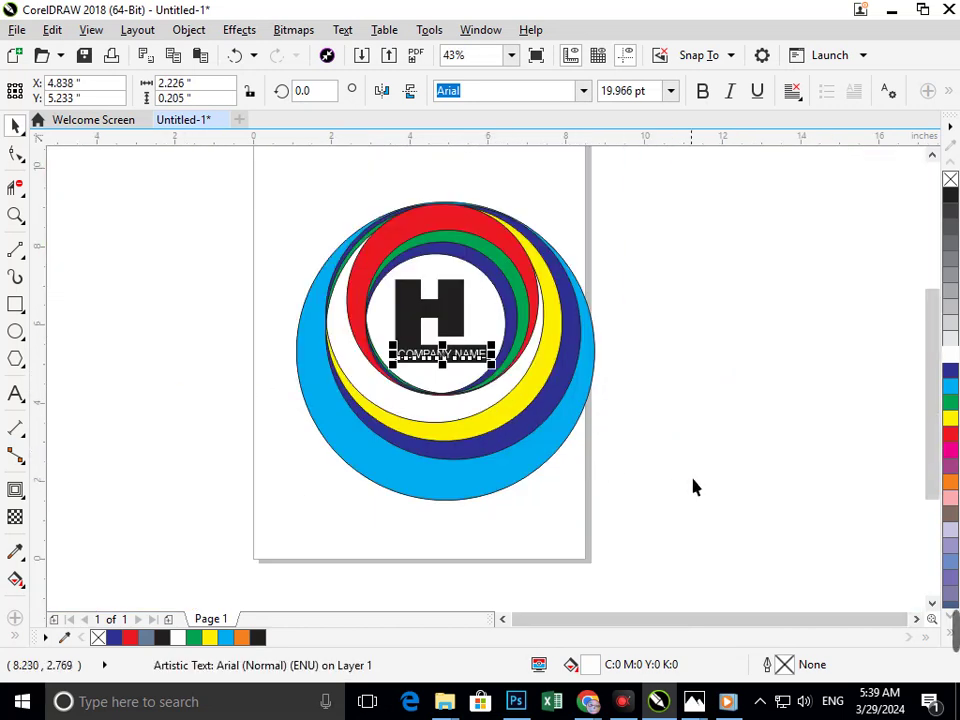
click(695, 487)
Make the COMPANY NAME text bold.
click(443, 358)
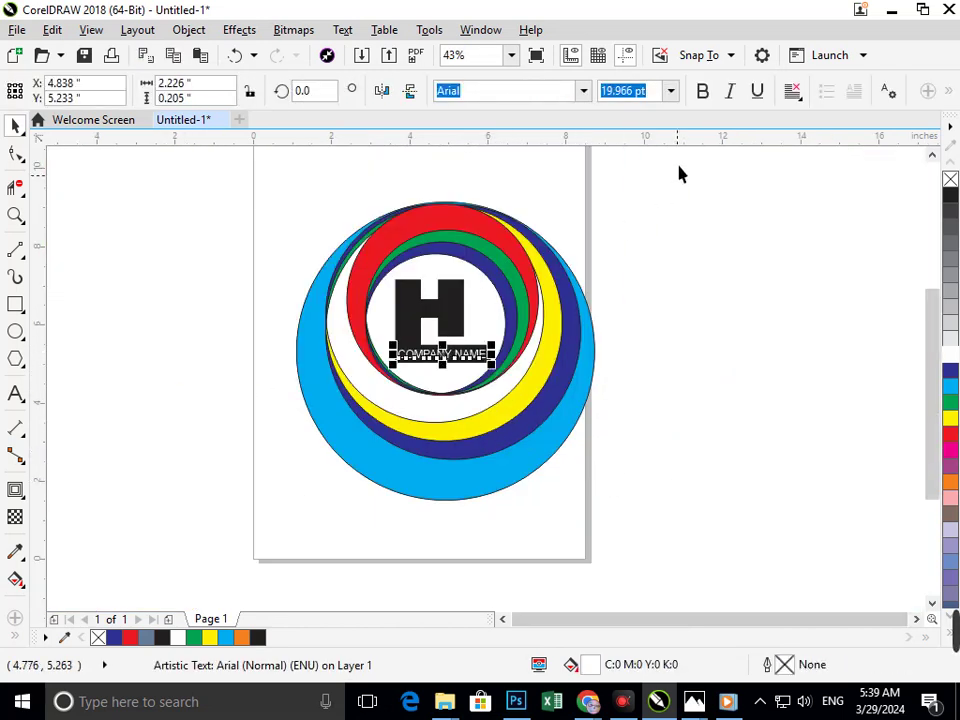
click(707, 95)
click(709, 328)
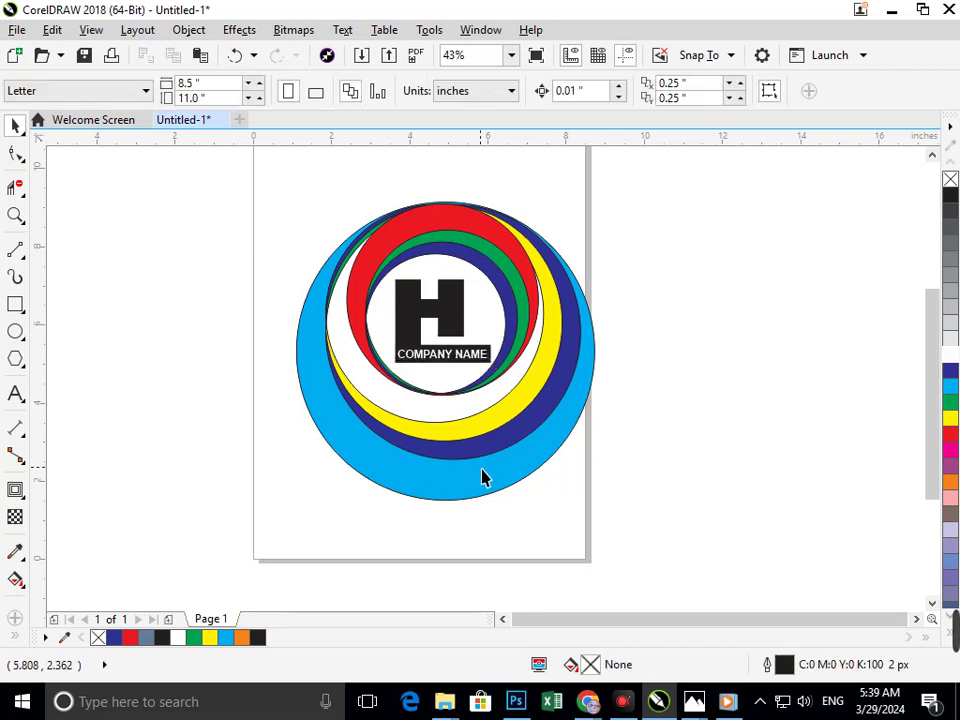
Select the black monogram with its company name, move both out beside the rings and group them.
click(464, 364)
click(748, 355)
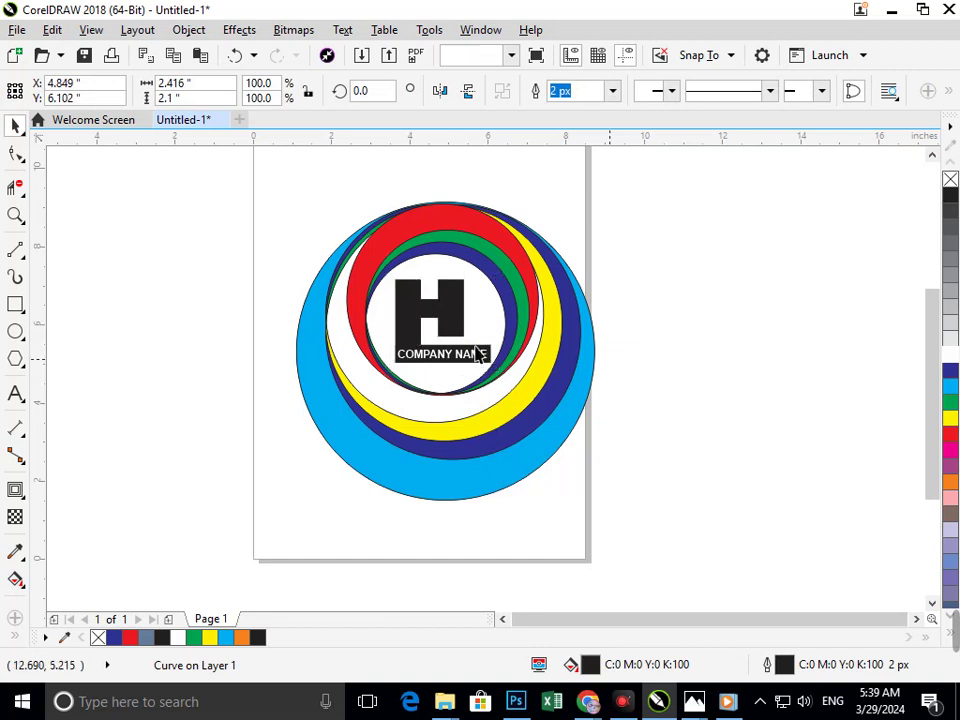
drag(447, 308, 483, 268)
key(ctrl+z)
shift+click(435, 354)
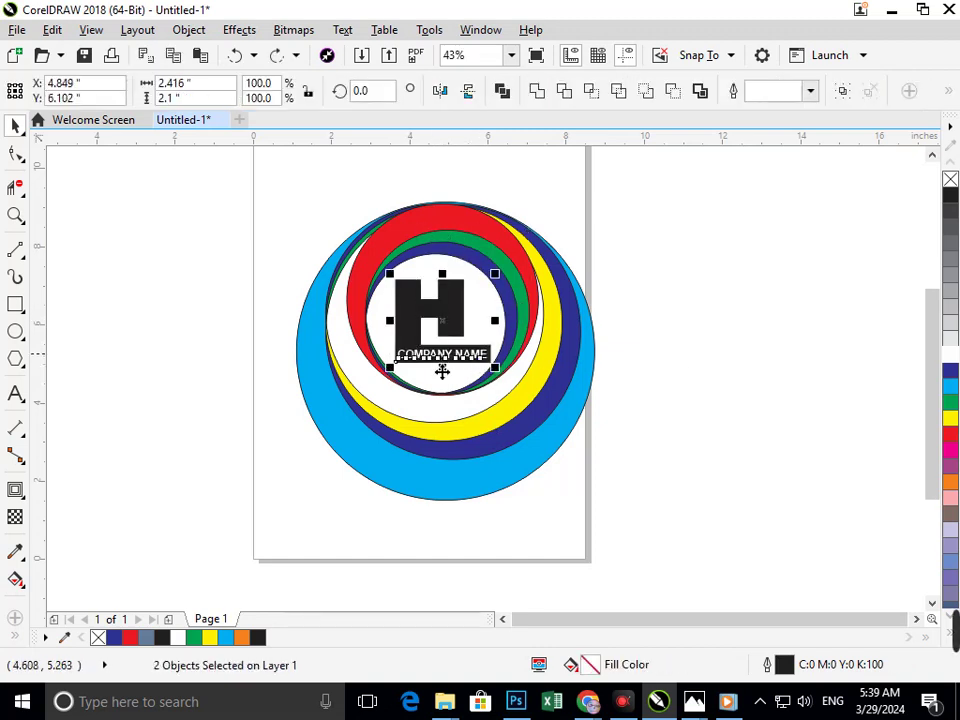
drag(442, 370, 732, 335)
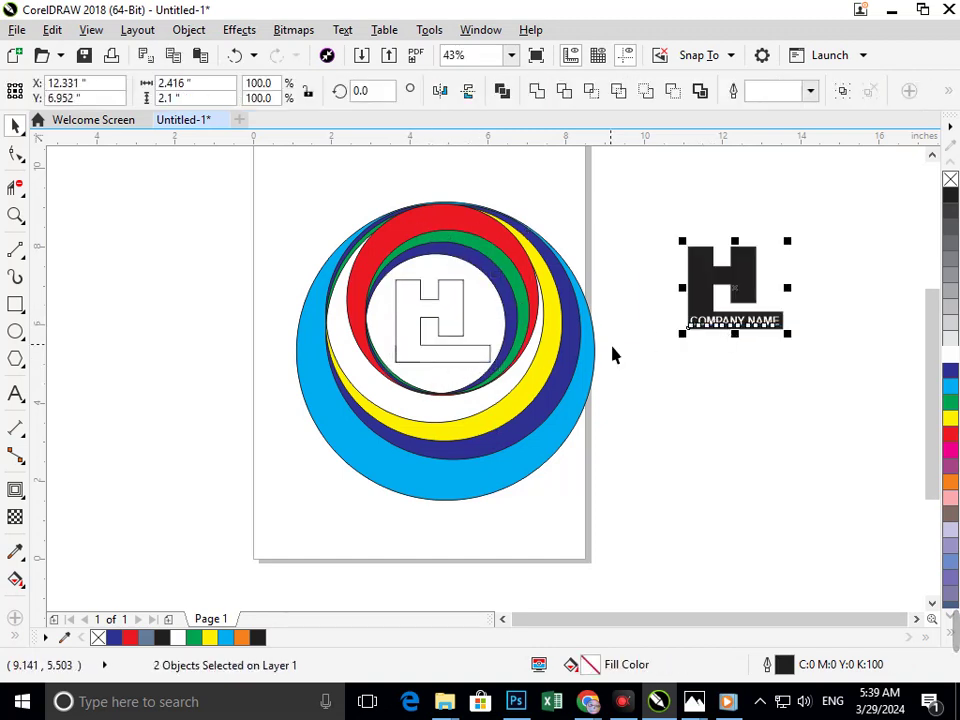
key(ctrl+g)
click(573, 502)
Delete all the leftover H and L outline pieces inside the inner white circle.
drag(450, 360, 386, 362)
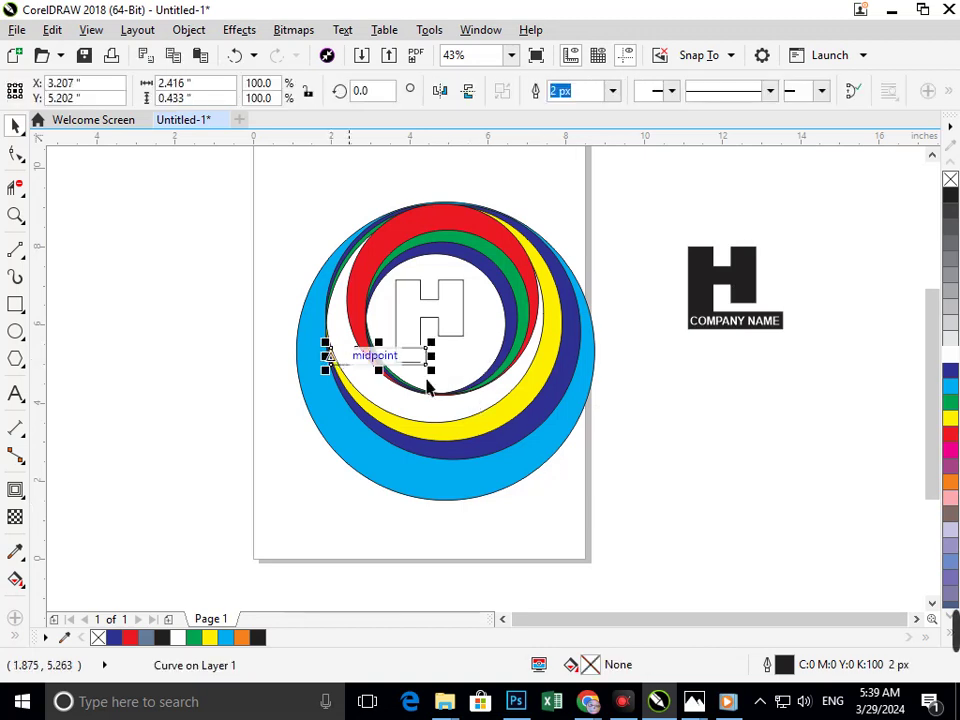
key(Delete)
drag(450, 336, 396, 336)
key(Delete)
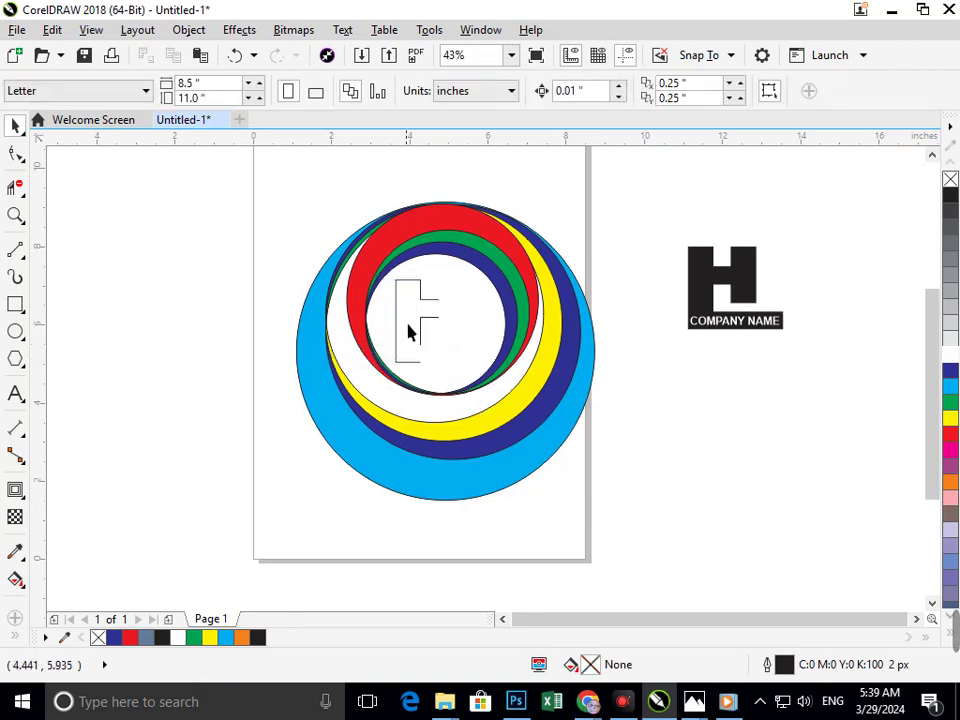
click(427, 320)
key(Delete)
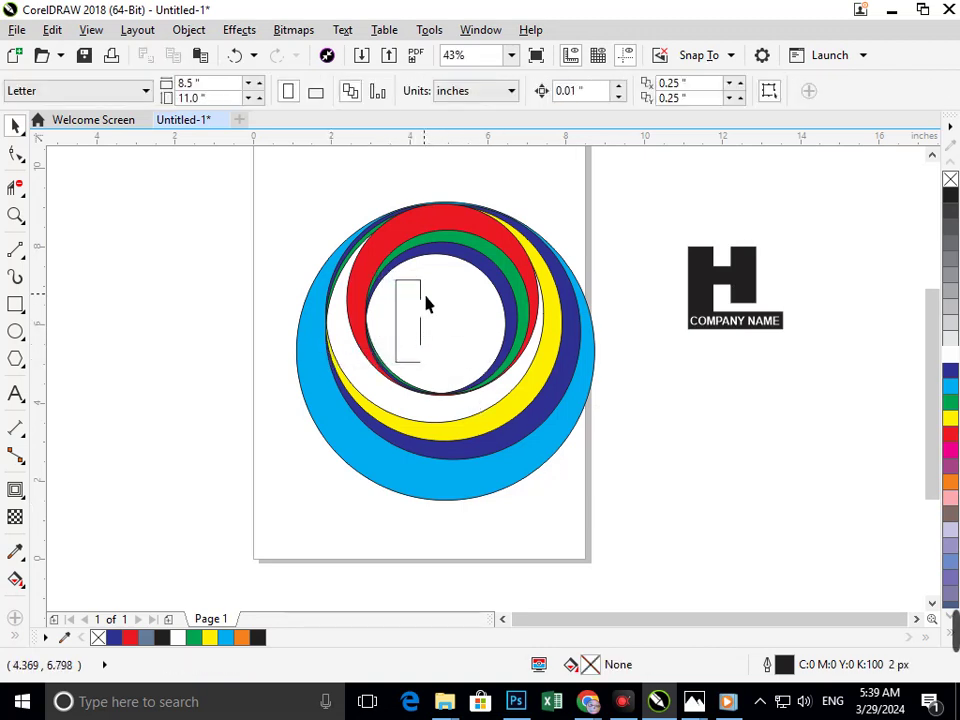
click(422, 303)
key(Delete)
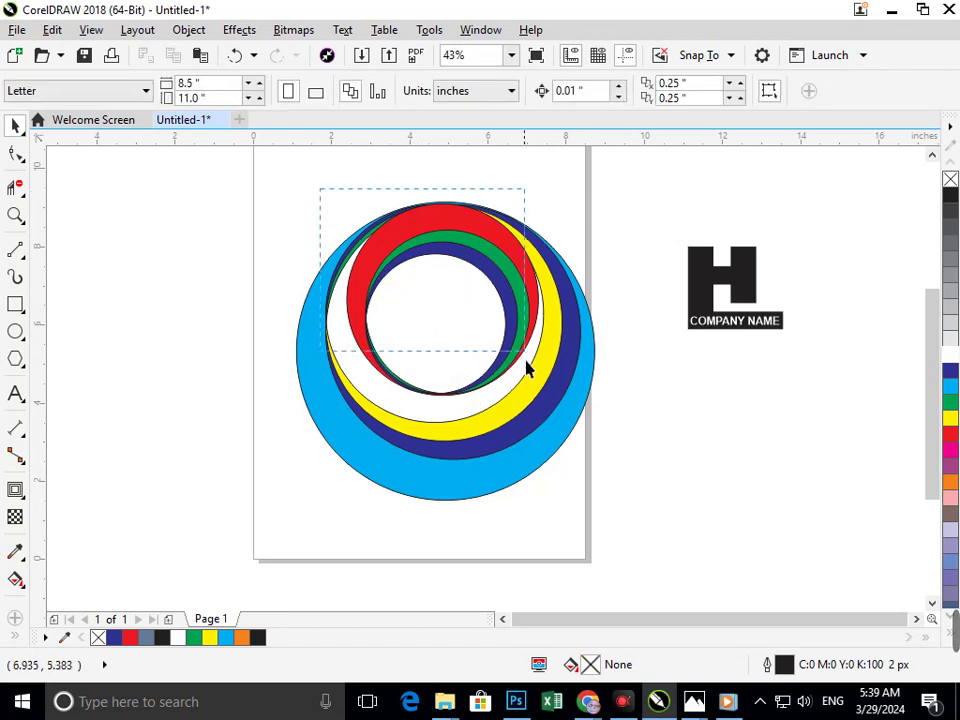
Try enlarging the red, green and inner blue rings to about 5.2 × 5.2 in and shifting them down.
drag(527, 369, 550, 428)
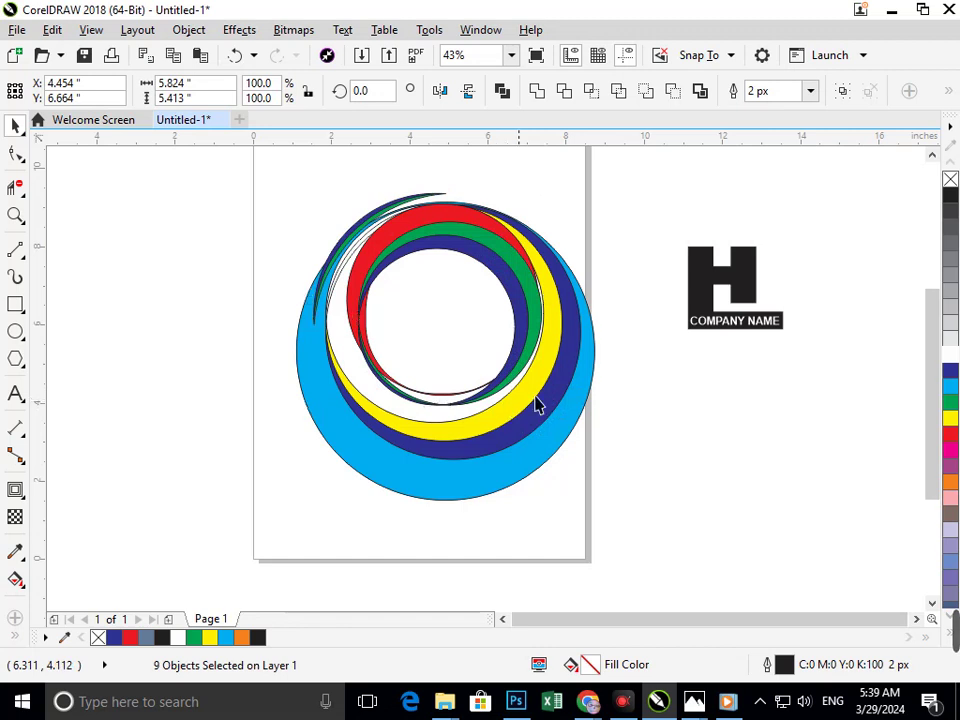
click(411, 289)
drag(446, 231, 491, 266)
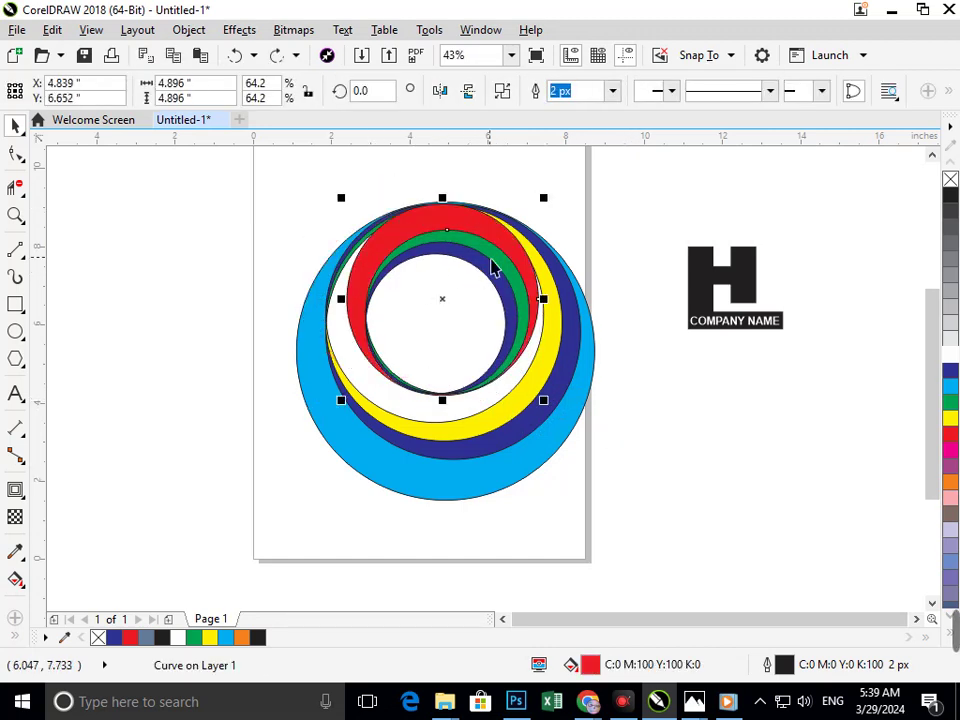
shift+click(488, 275)
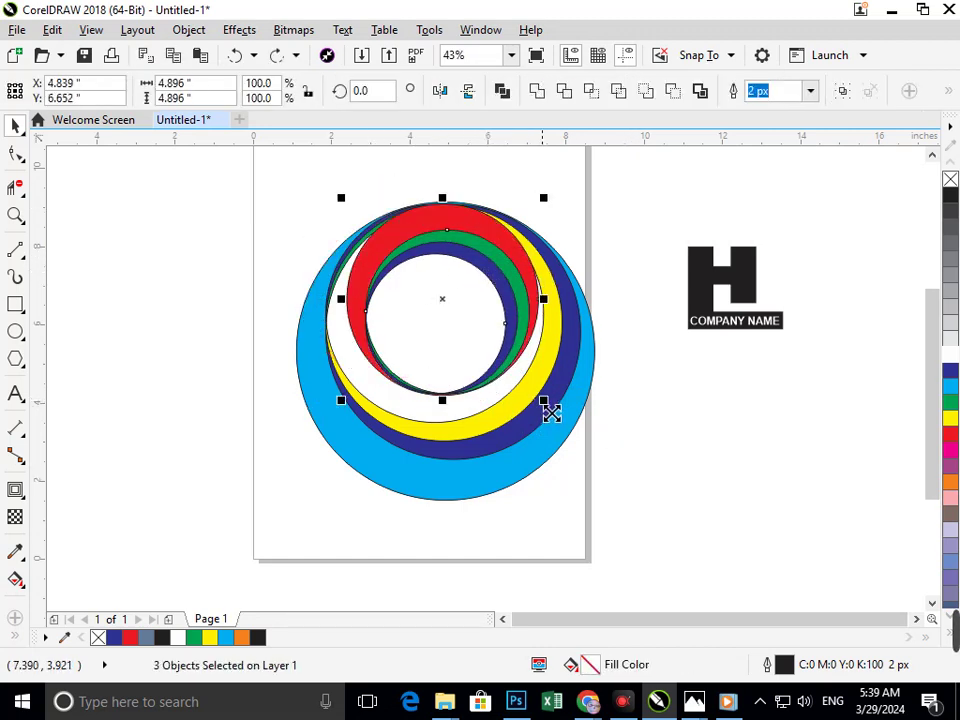
drag(551, 413, 549, 422)
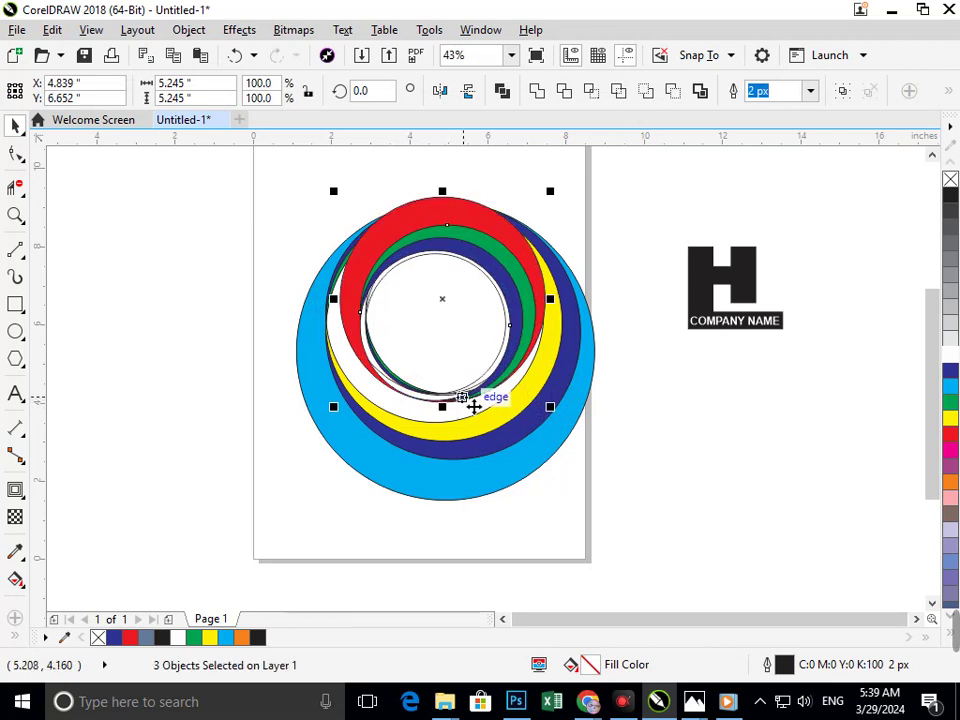
drag(473, 406, 467, 414)
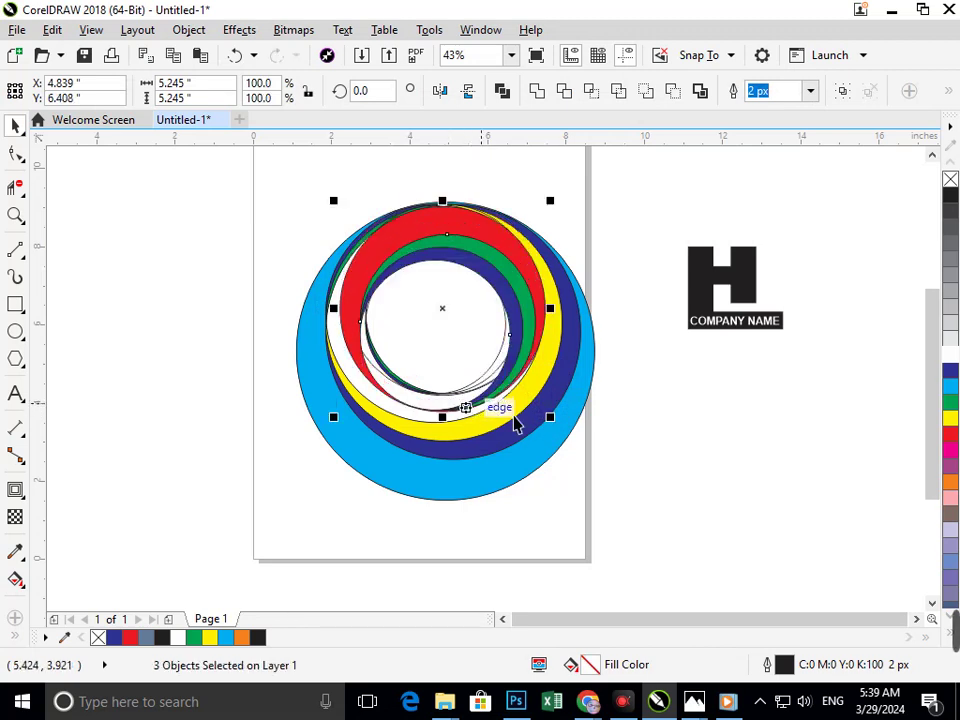
click(628, 443)
key(ctrl+z)
key(ctrl+z)
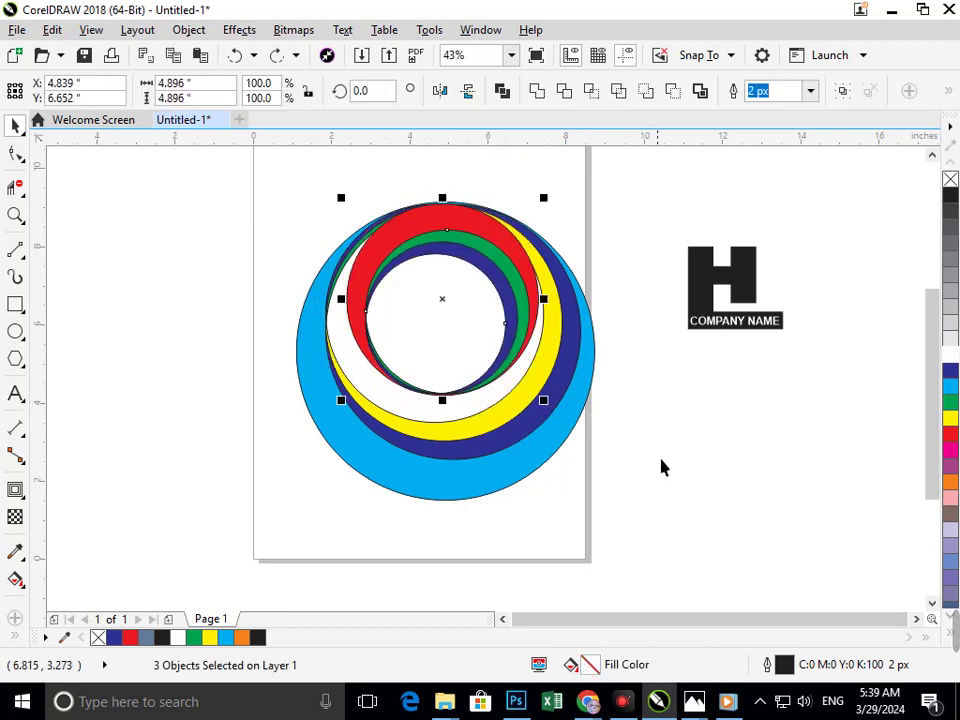
Try enlarging the whole set of inner ring pieces to about 6.1 × 5.5 in and lowering it slightly.
click(255, 180)
drag(537, 341, 497, 381)
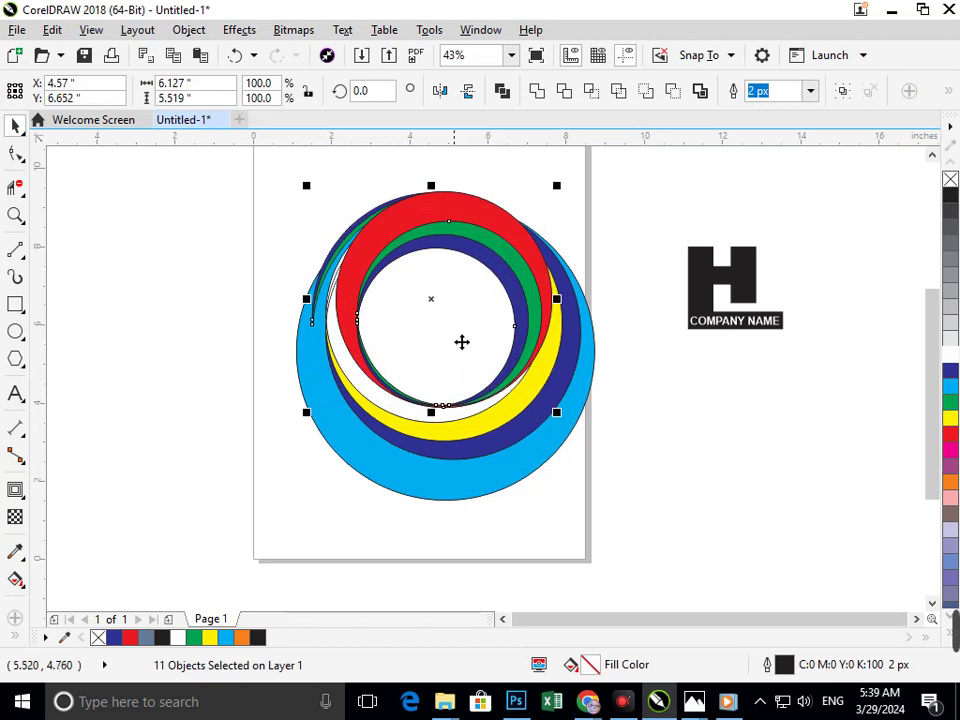
mouse_move(439, 240)
mouse_down()
mouse_move(425, 237)
mouse_move(433, 240)
mouse_up()
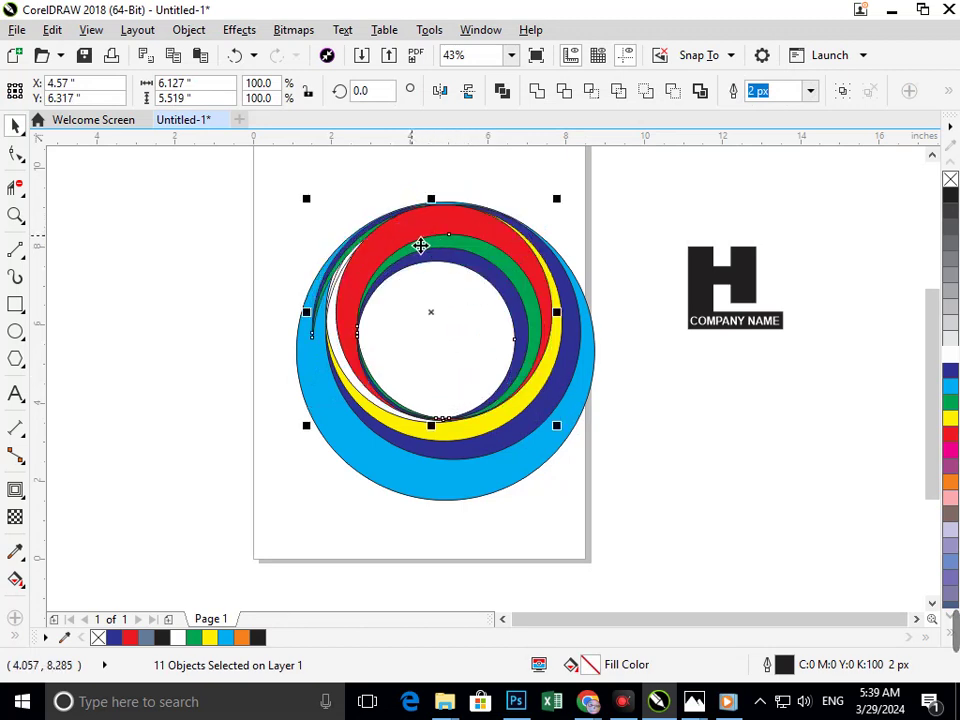
drag(313, 431, 326, 425)
key(ctrl+z)
key(ctrl+z)
key(ctrl+z)
key(ctrl+z)
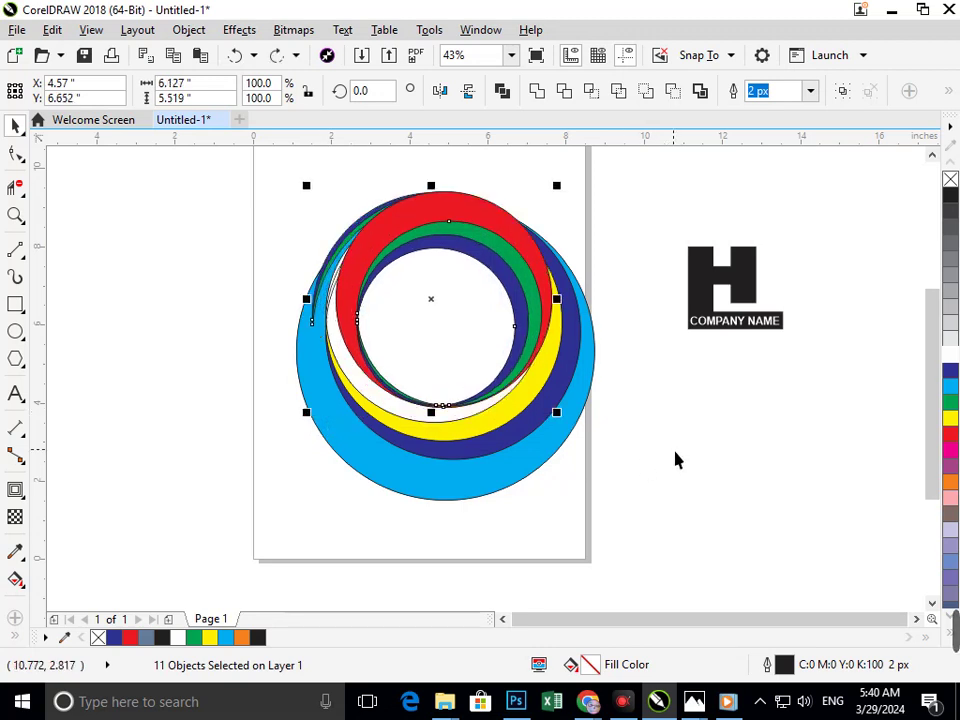
Enlarge the red, green and inner blue rings together to about 5.3 × 5.3 in and shift them down inside the outer rings.
drag(459, 212, 398, 203)
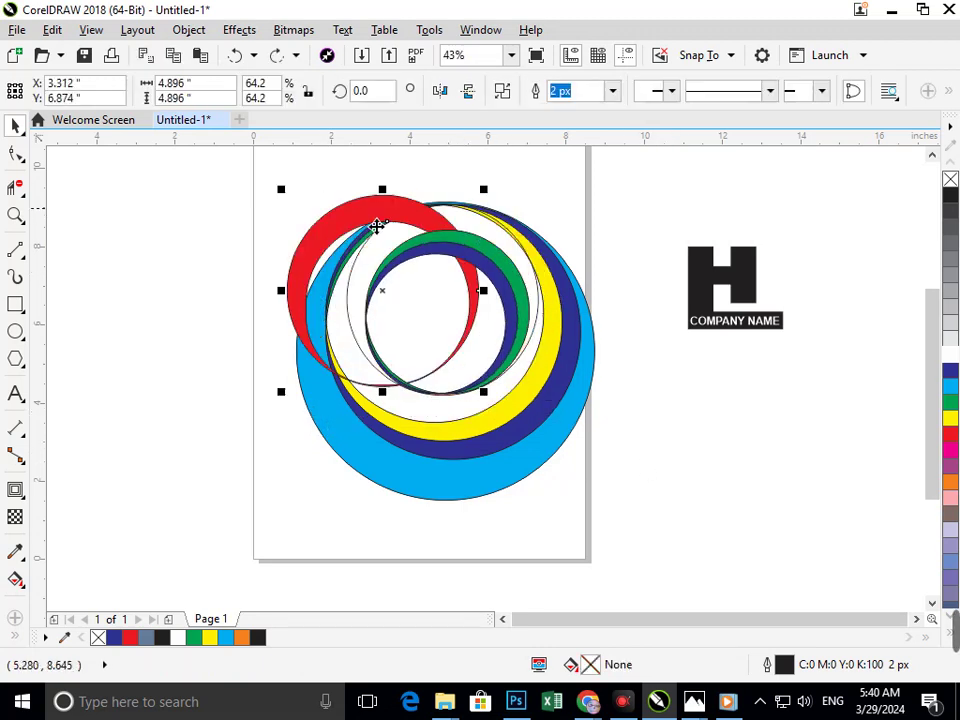
key(ctrl+z)
shift+click(497, 285)
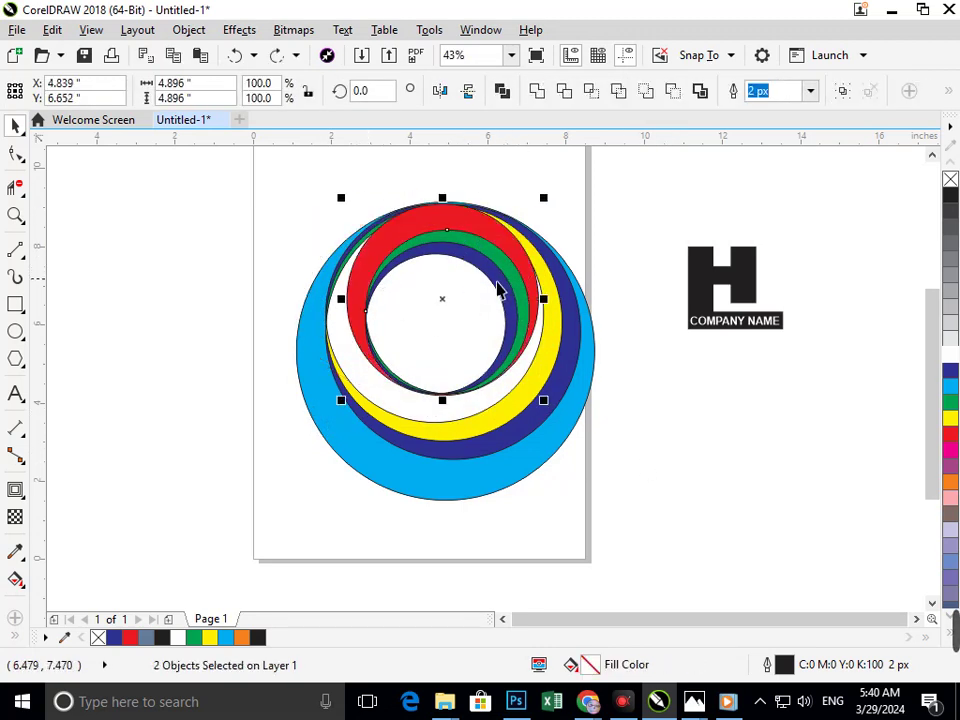
shift+click(494, 279)
drag(347, 414, 336, 420)
mouse_move(452, 223)
mouse_down()
mouse_move(441, 226)
mouse_move(449, 236)
mouse_up()
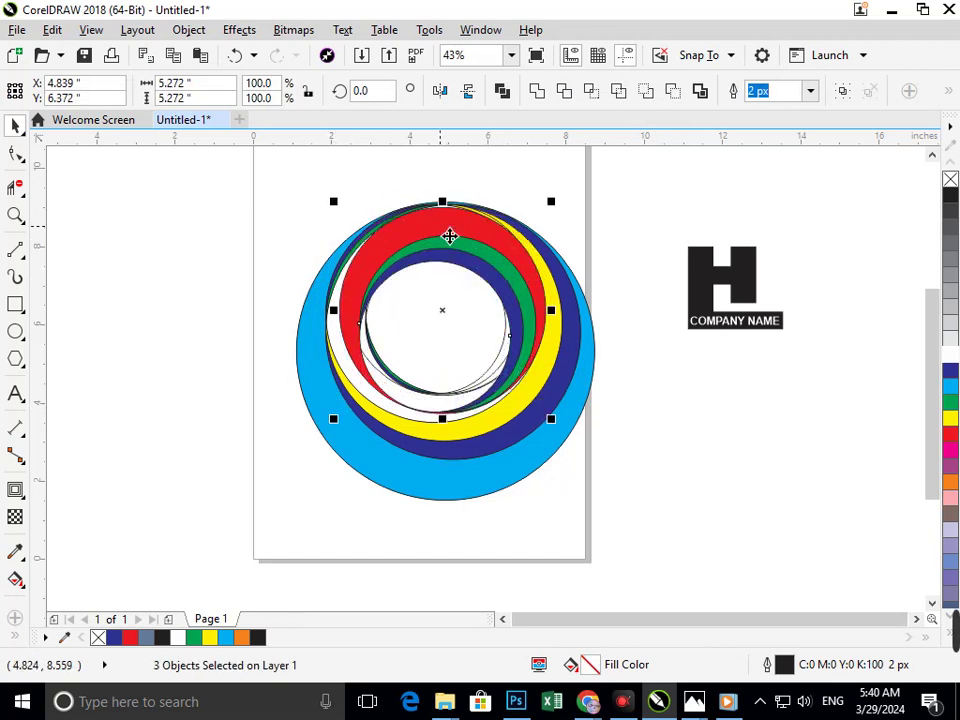
click(128, 345)
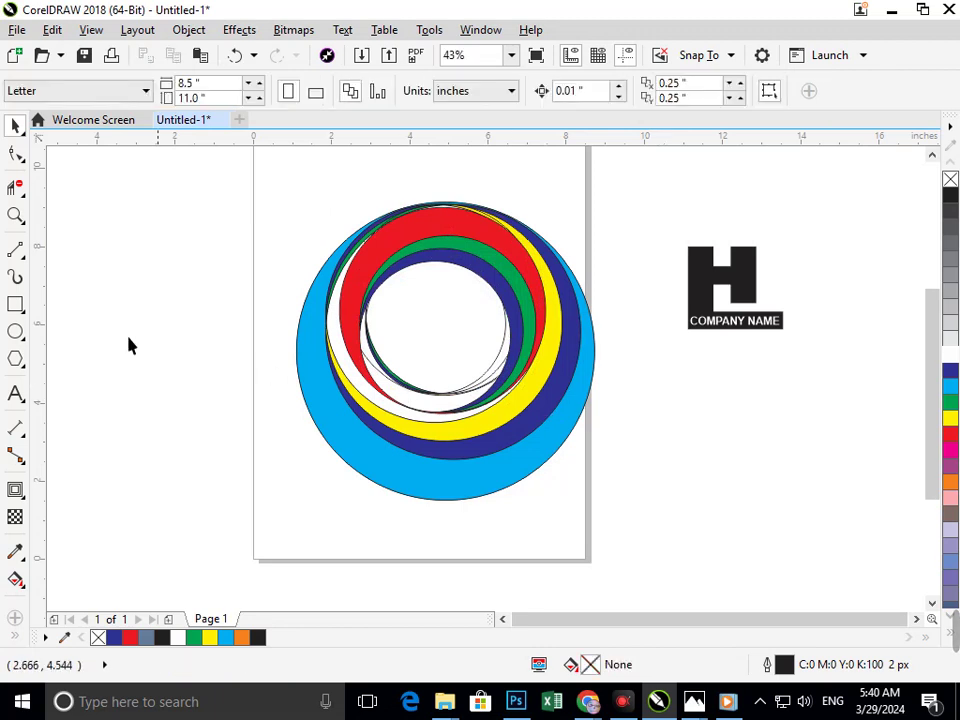
Remove the leftover curve segments inside the inner white circle with the Virtual Segment Delete tool.
click(15, 187)
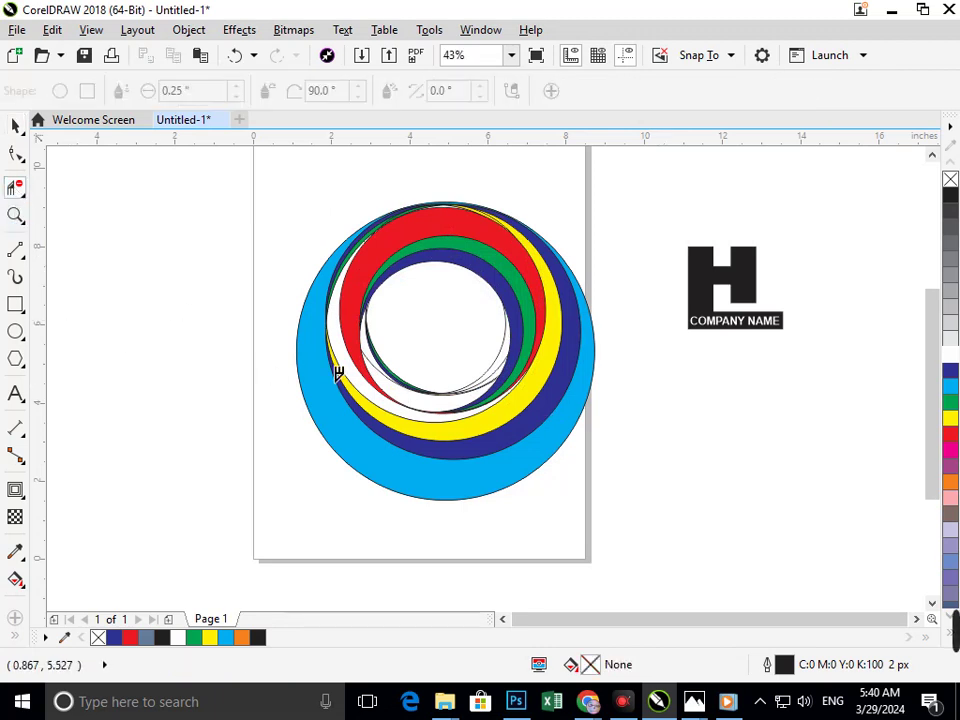
mouse_move(422, 394)
mouse_down()
mouse_move(436, 414)
mouse_move(480, 403)
mouse_move(471, 414)
mouse_move(483, 419)
mouse_move(463, 399)
mouse_move(448, 411)
mouse_move(443, 399)
mouse_up()
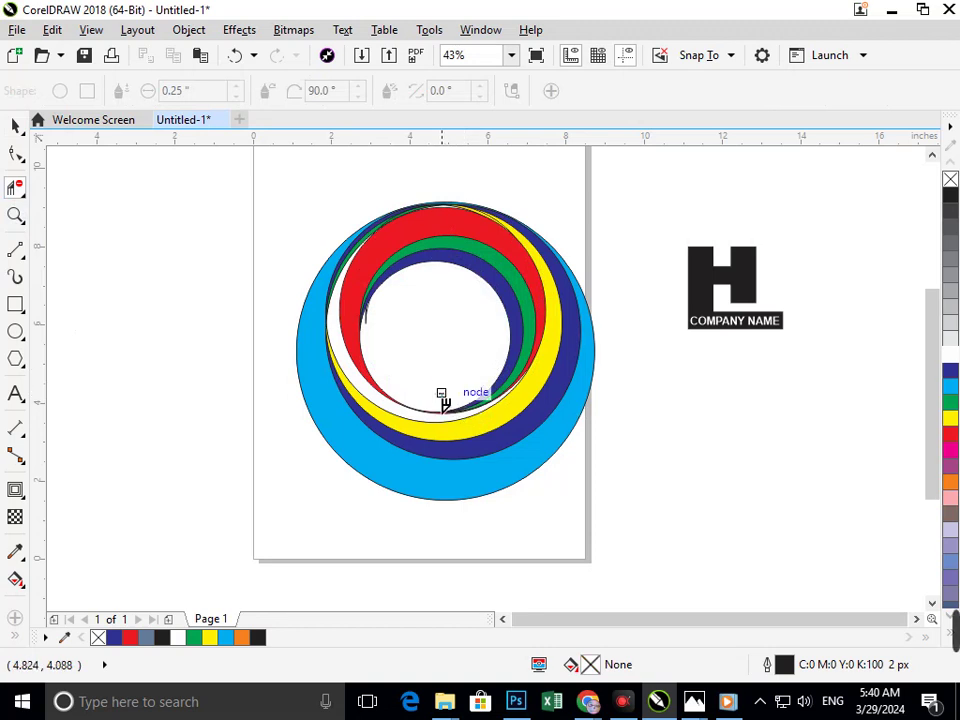
scroll(364, 317, up, 5)
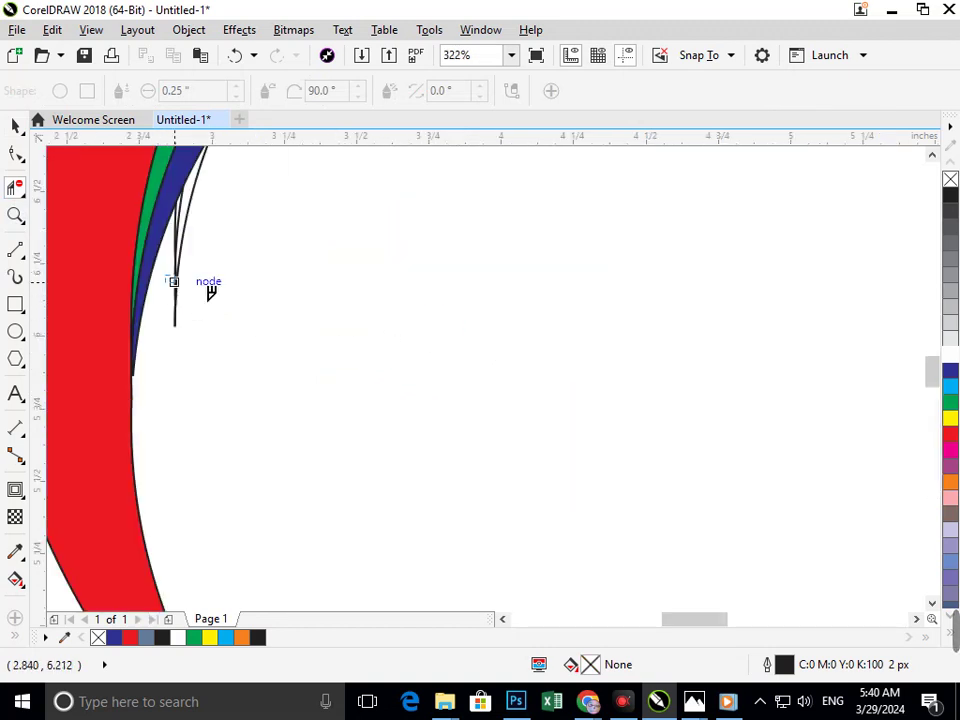
drag(210, 291, 196, 266)
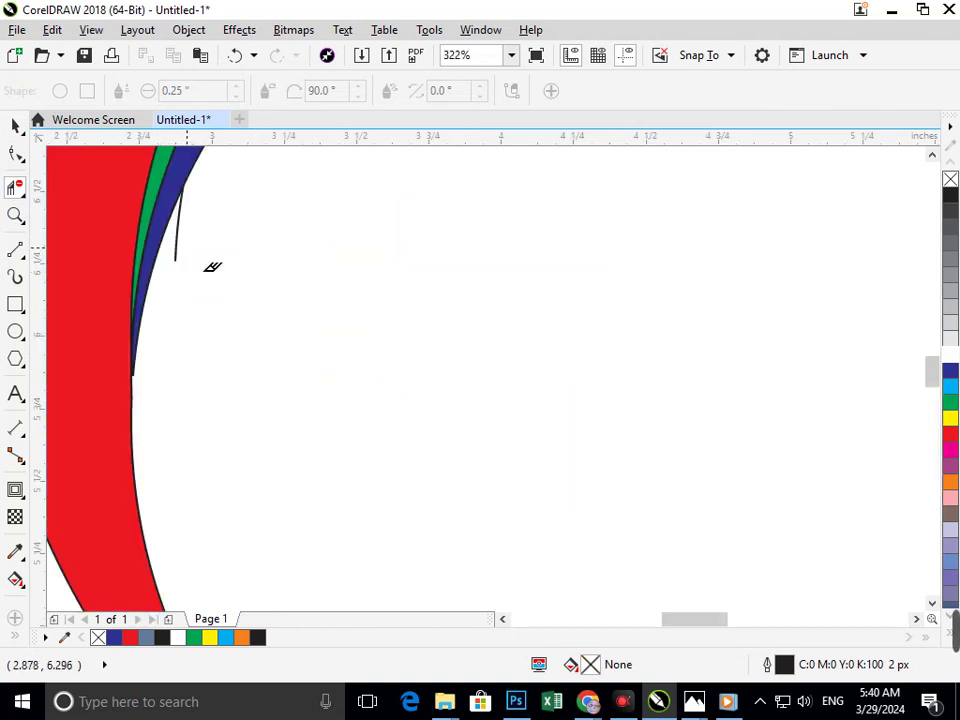
scroll(259, 259, down, 5)
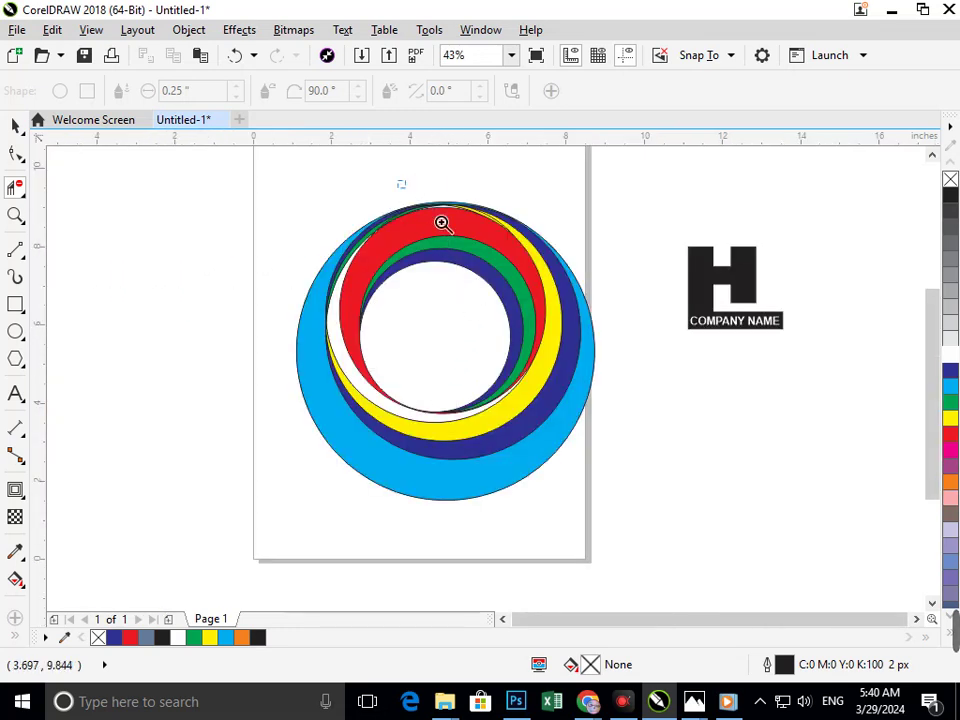
scroll(441, 221, up, 6)
scroll(524, 347, down, 6)
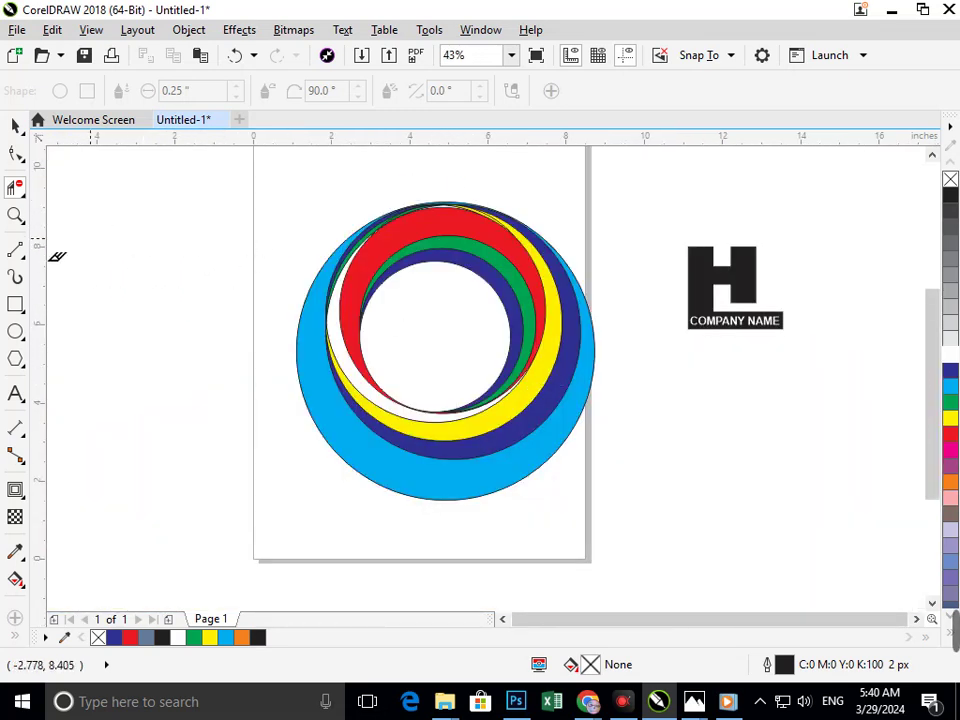
Move the HL monogram with its COMPANY NAME text into the middle of the inner white circle.
click(15, 125)
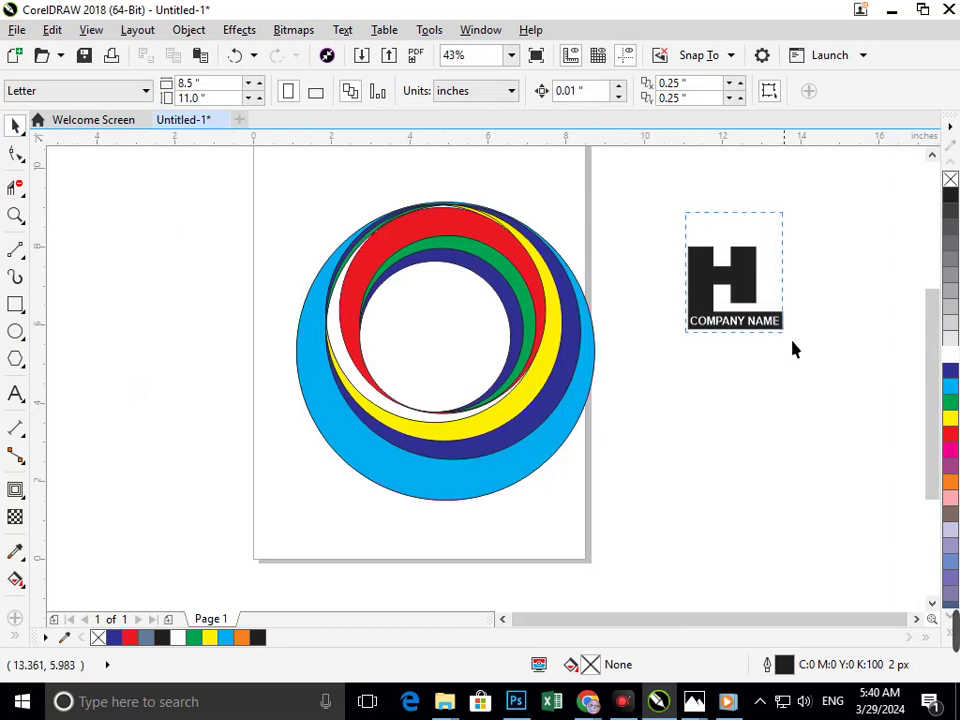
drag(762, 320, 457, 340)
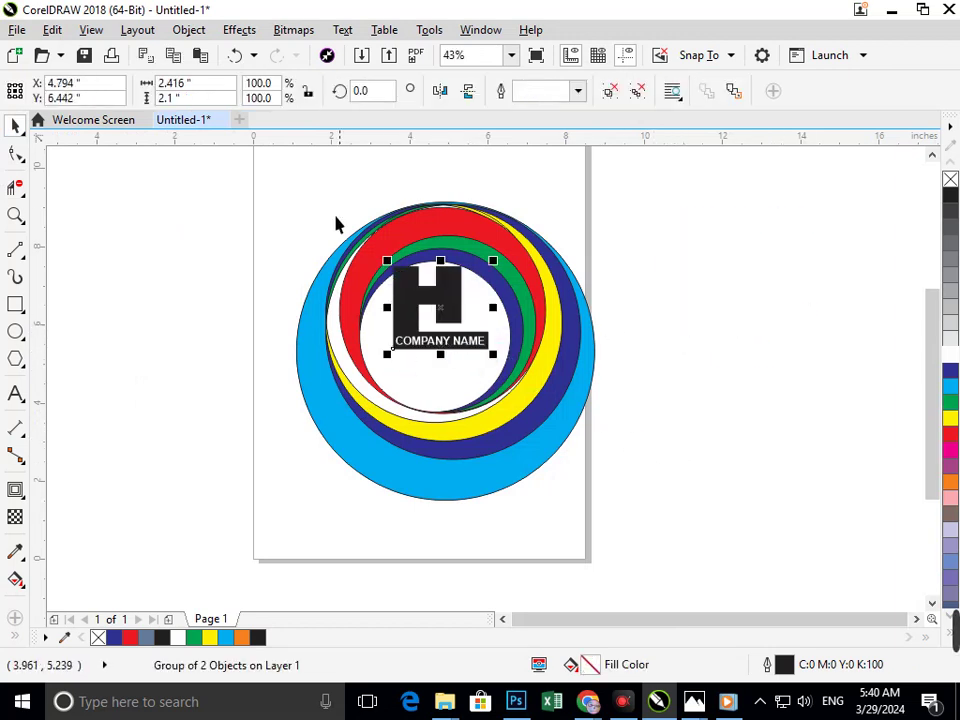
scroll(460, 300, up, 2)
drag(450, 414, 744, 364)
key(ctrl+z)
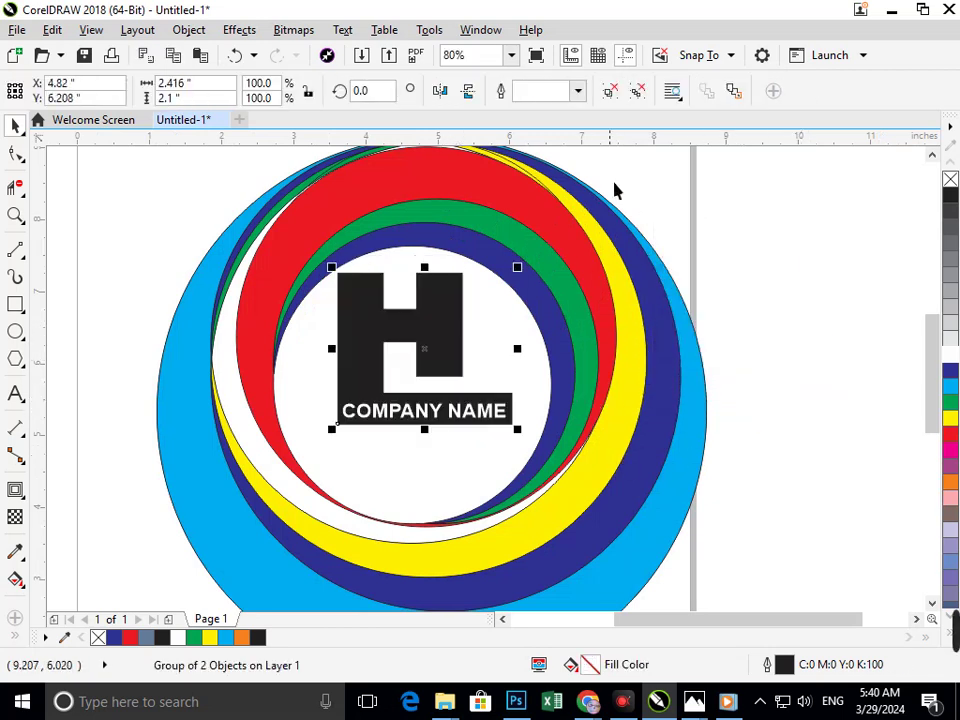
Move the COMPANY NAME text off the monogram to the blank area beside the rings and colour it dark blue.
click(449, 434)
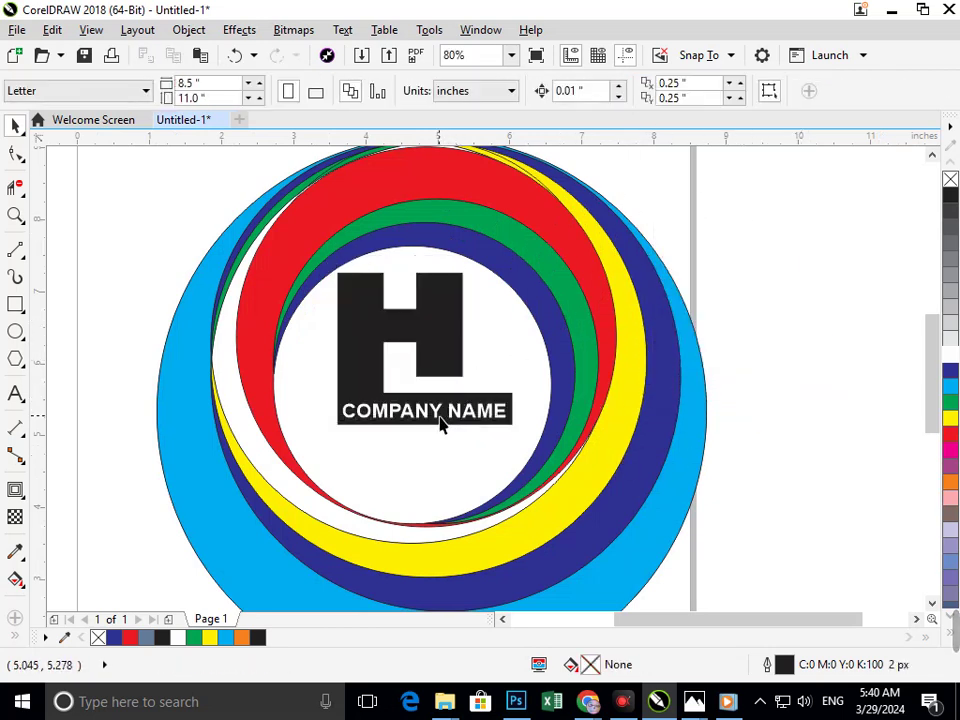
drag(440, 424, 794, 282)
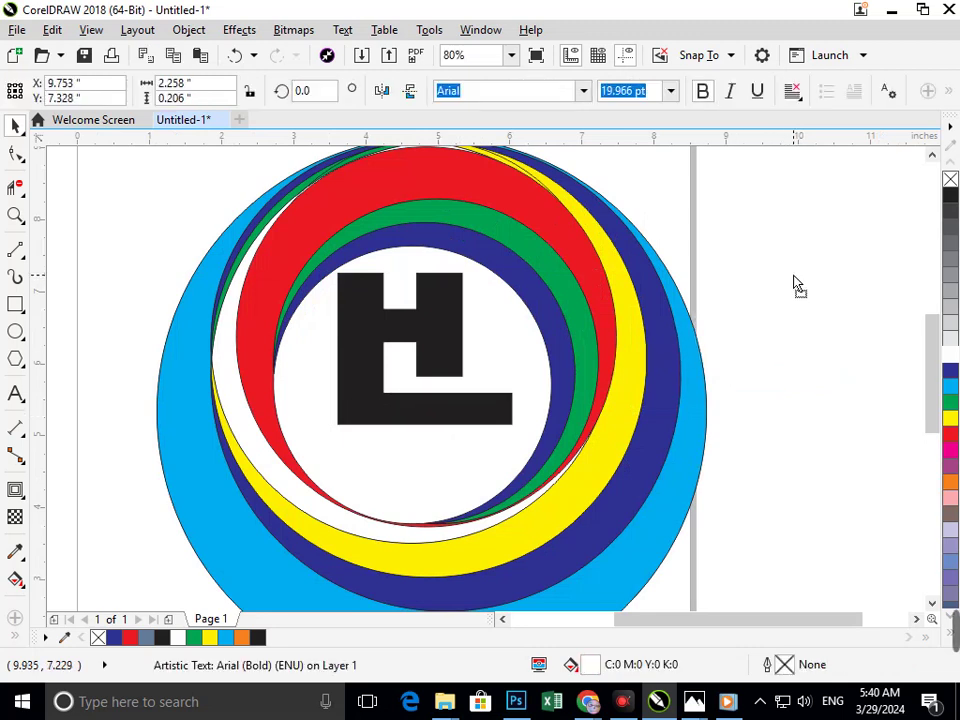
click(953, 372)
click(808, 403)
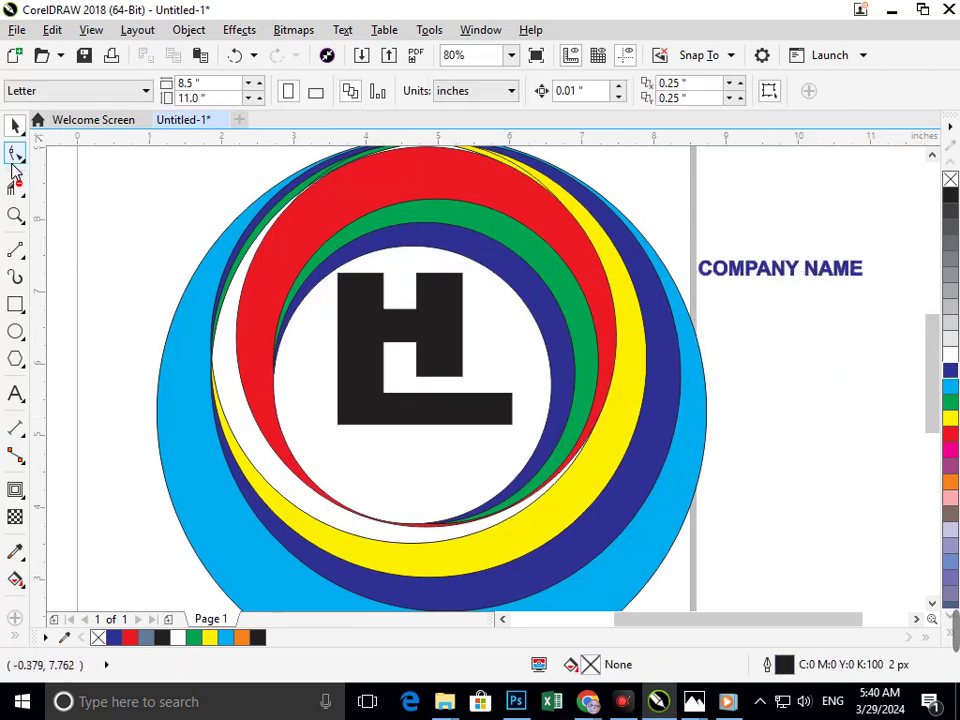
Reshape the monogram's nodes to lower and thicken the L's foot and lengthen the H's shorter leg downward.
click(15, 157)
click(407, 420)
drag(525, 441, 315, 394)
drag(383, 398, 385, 446)
drag(514, 424, 385, 424)
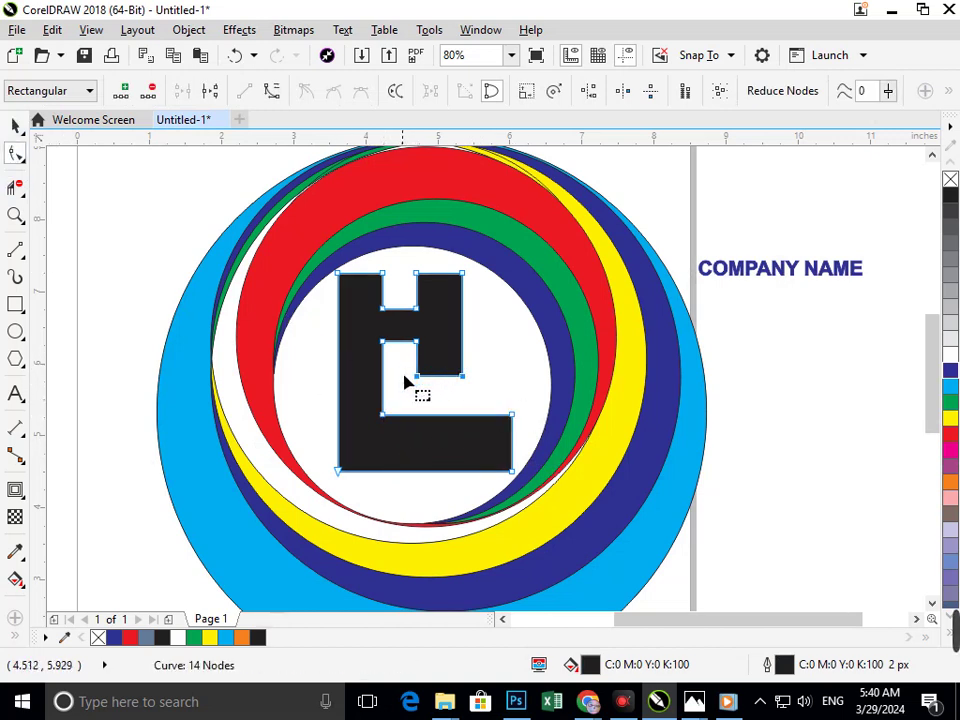
drag(424, 381, 418, 396)
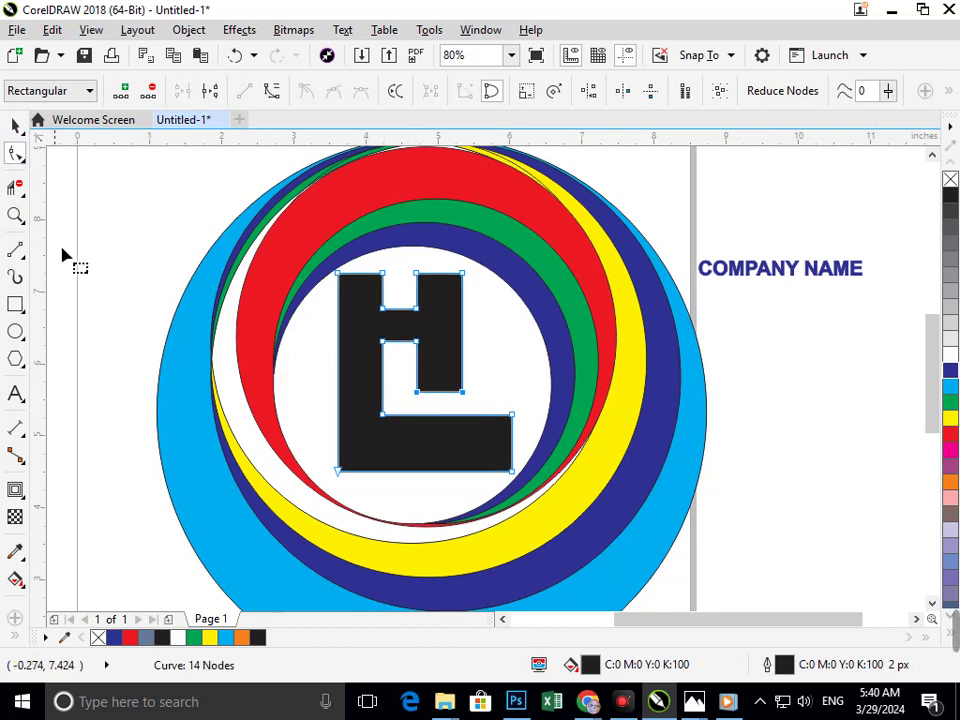
key(space)
Place the COMPANY NAME text back on the thickened foot of the L and colour it white.
click(743, 302)
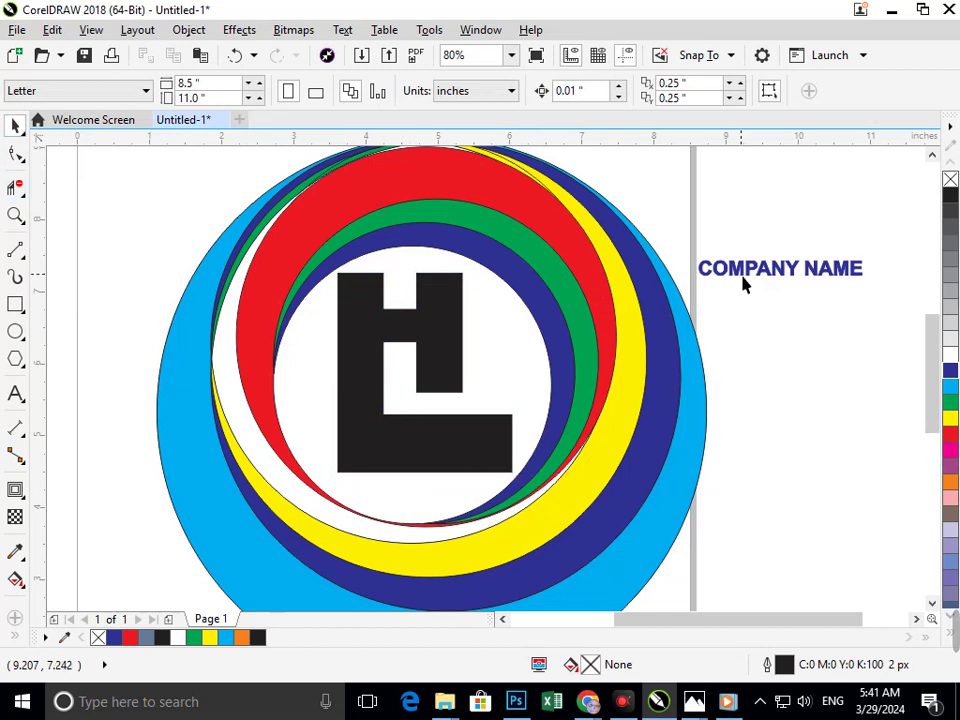
drag(743, 285, 386, 459)
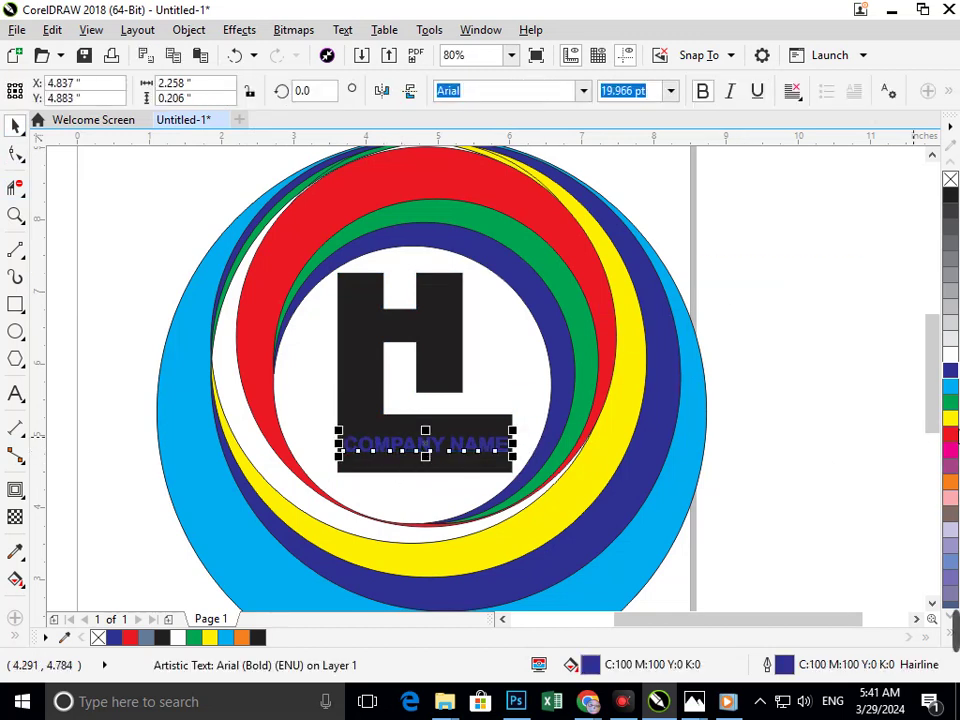
click(950, 358)
click(831, 437)
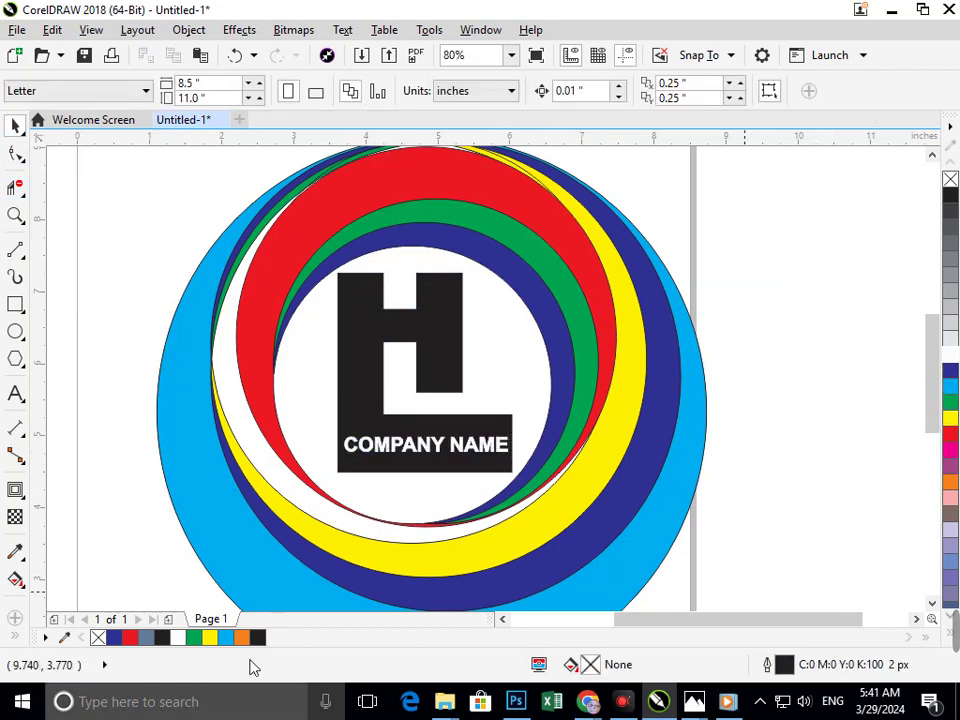
Break the COMPANY NAME text into two lines and reposition it so both lines fit inside the L's foot.
scroll(428, 340, down, 2)
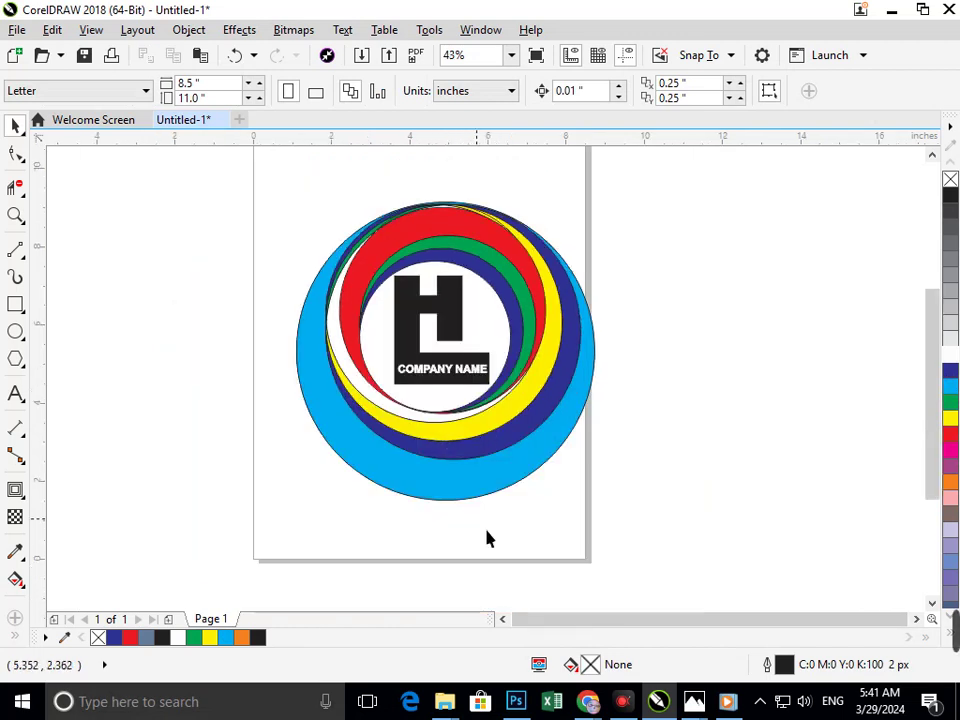
scroll(363, 330, up, 4)
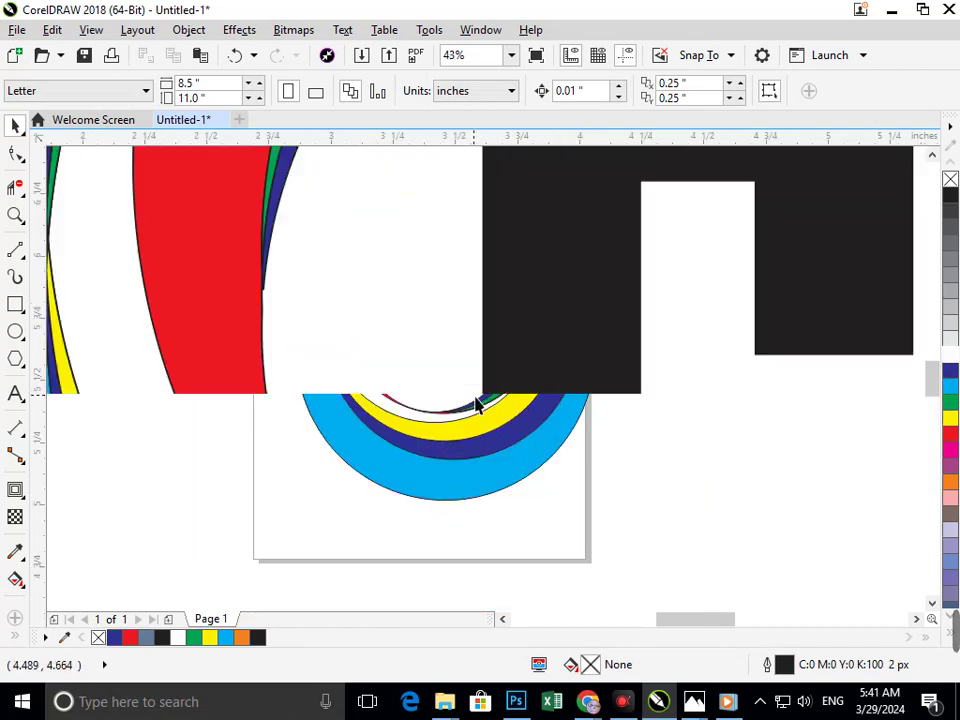
scroll(512, 439, down, 4)
scroll(450, 393, up, 4)
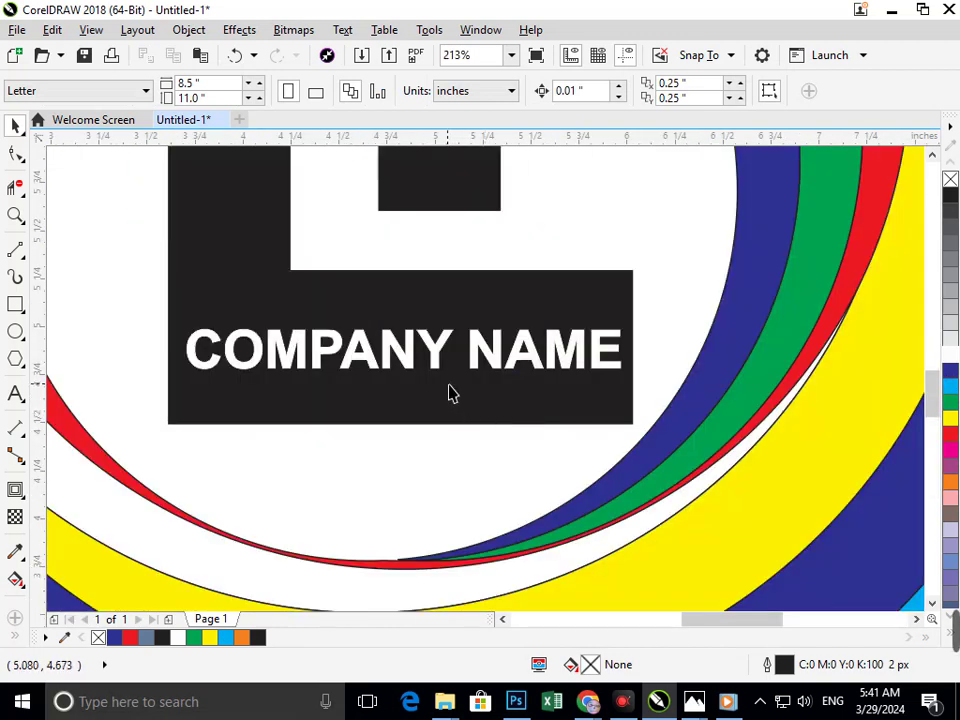
double_click(446, 369)
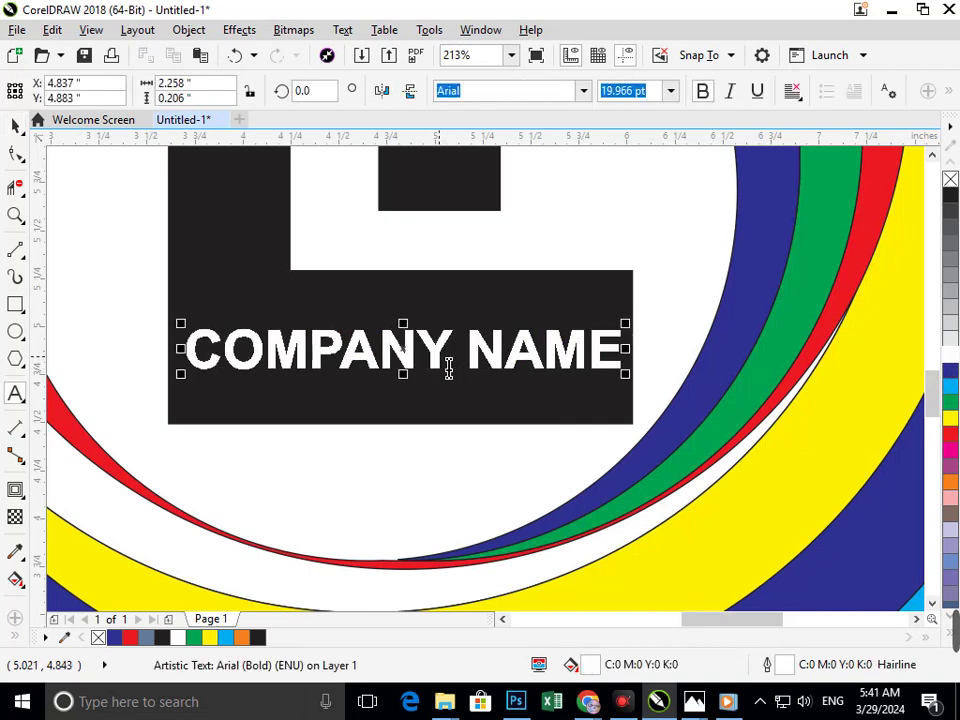
key(Return)
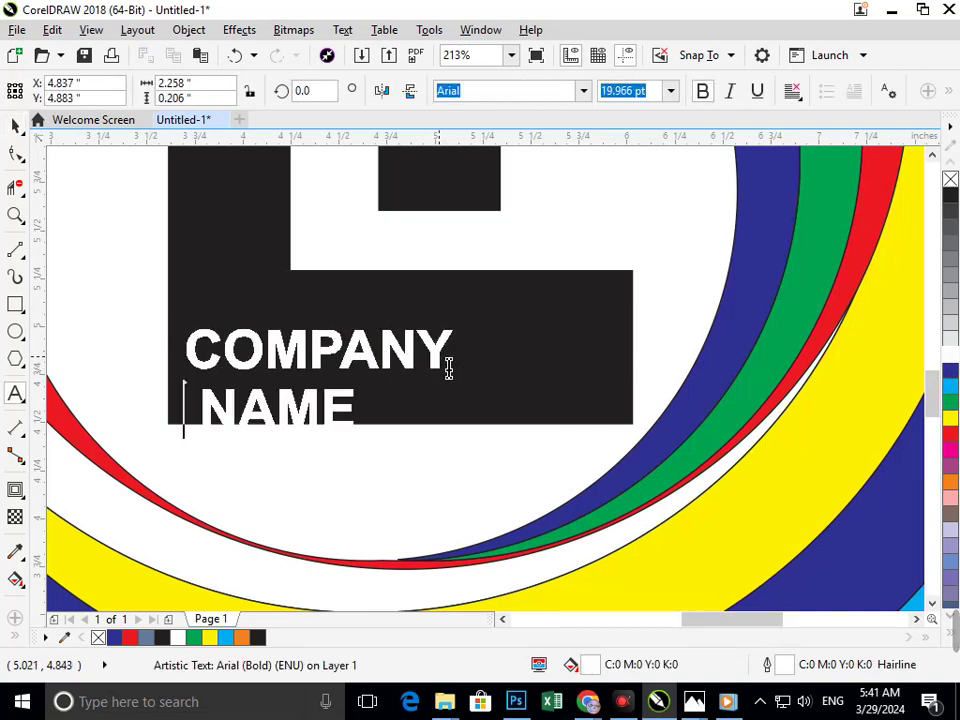
click(15, 125)
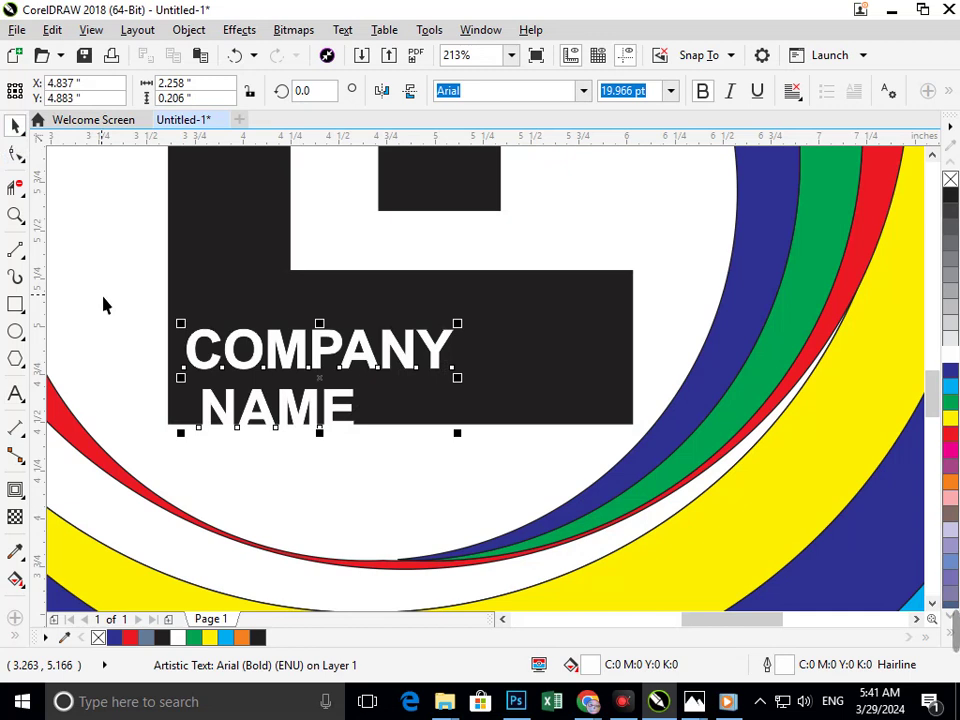
click(104, 305)
drag(297, 430, 369, 403)
scroll(630, 480, down, 4)
click(660, 482)
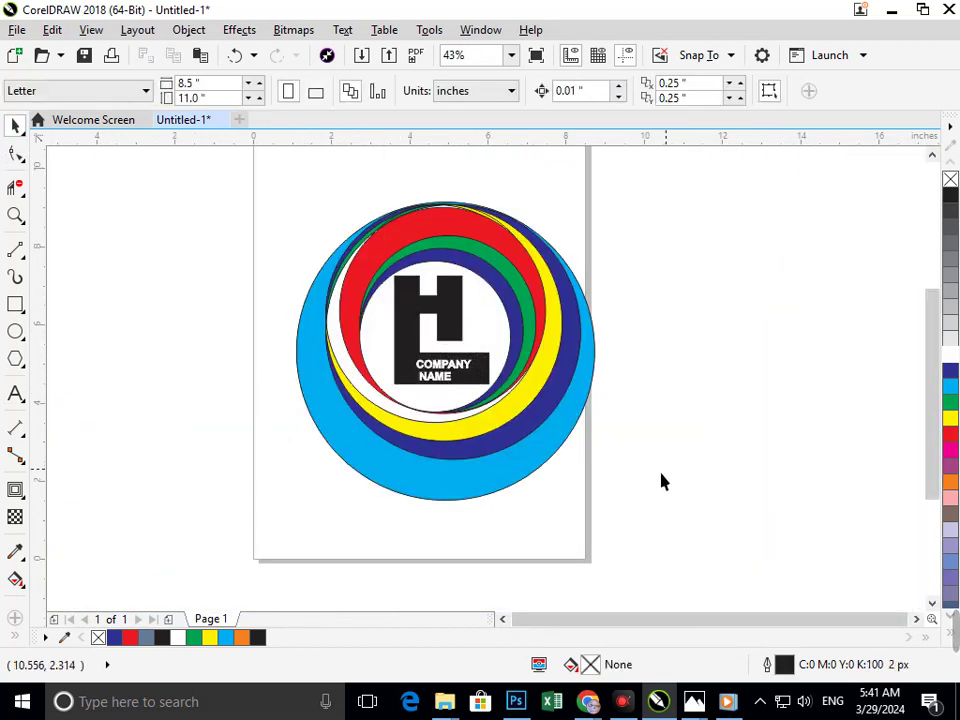
Shift the two-line text to the start of the L's foot and widen its letter spacing to about 2.2 in overall.
scroll(458, 366, up, 4)
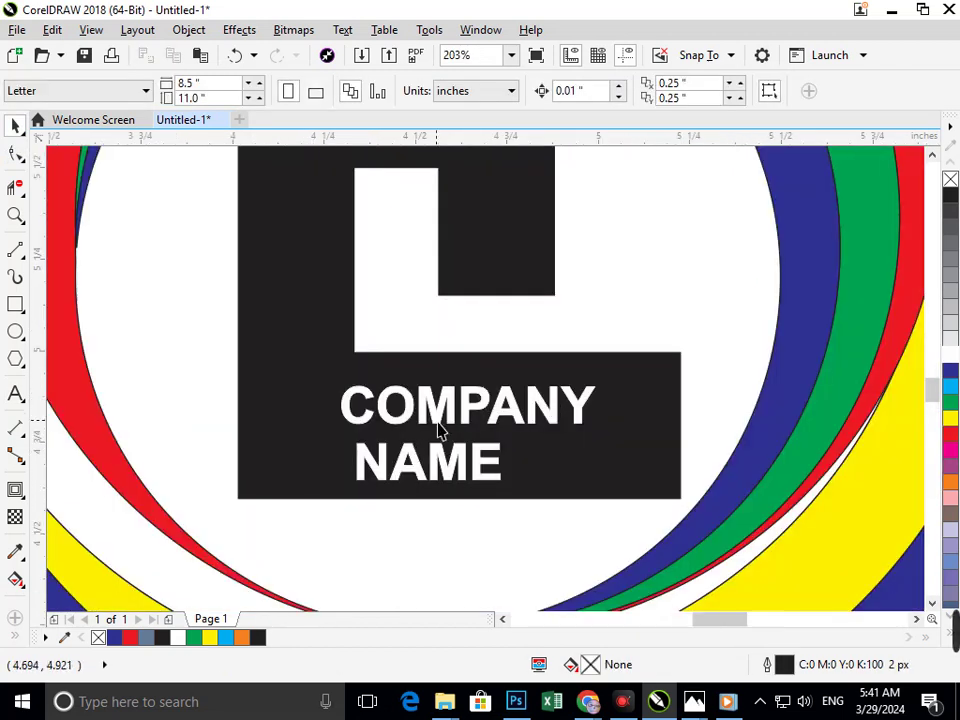
scroll(438, 405, up, 2)
scroll(437, 397, down, 2)
drag(487, 388, 405, 383)
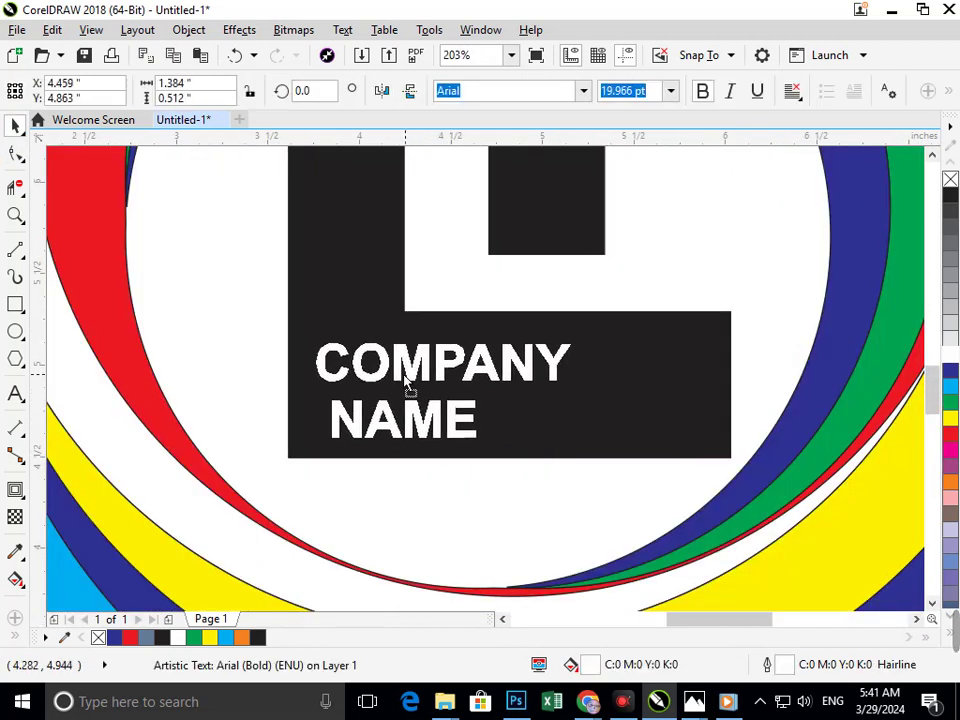
click(15, 150)
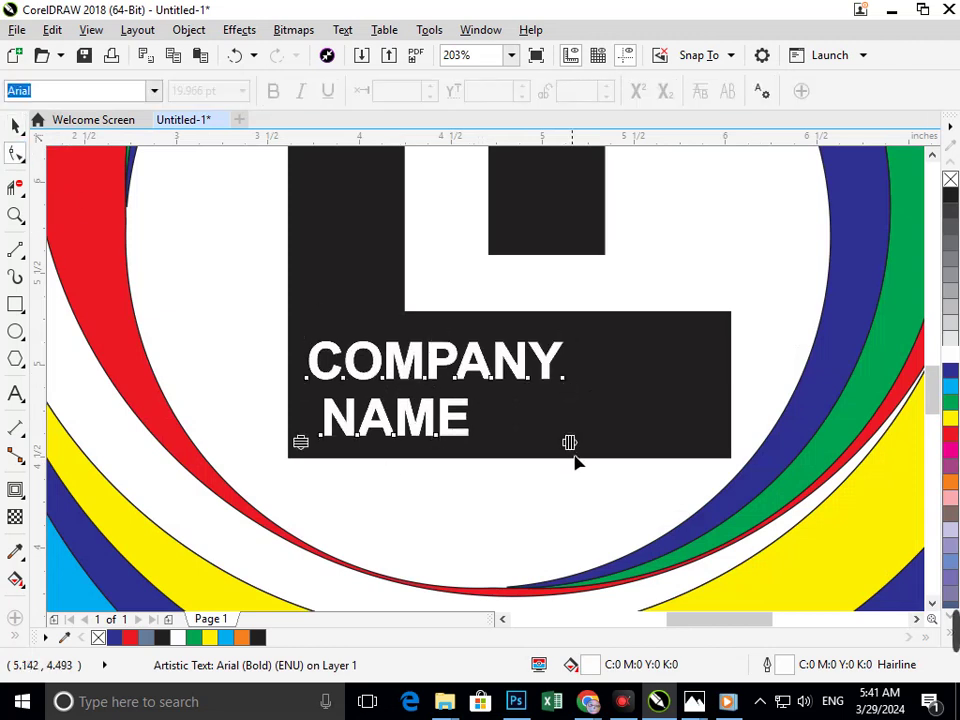
drag(569, 443, 718, 454)
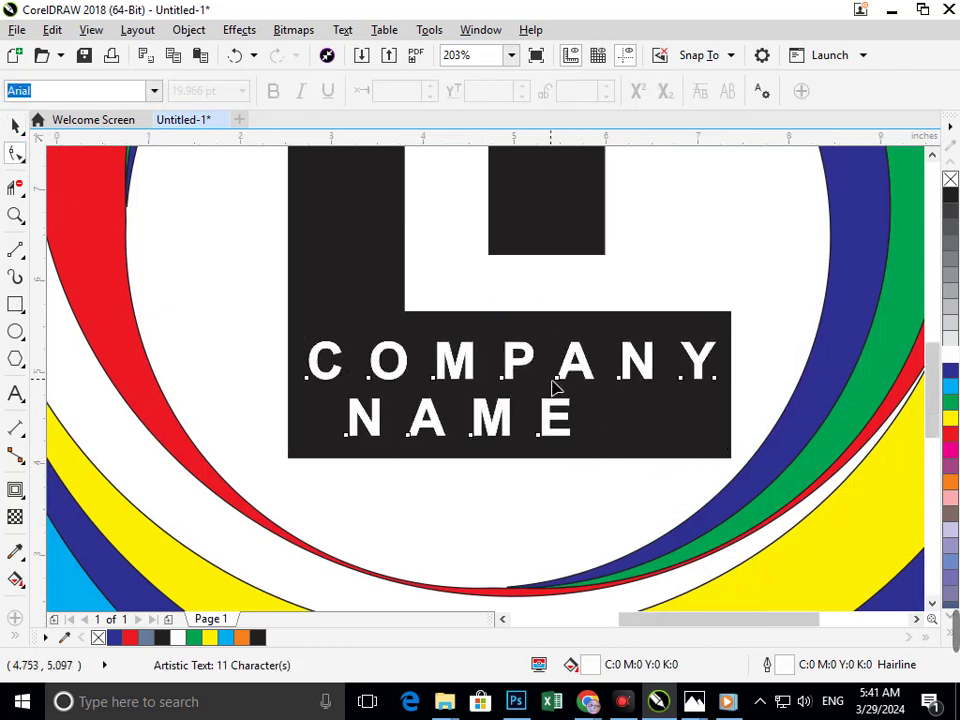
scroll(410, 336, down, 1)
scroll(410, 336, down, 1)
click(15, 125)
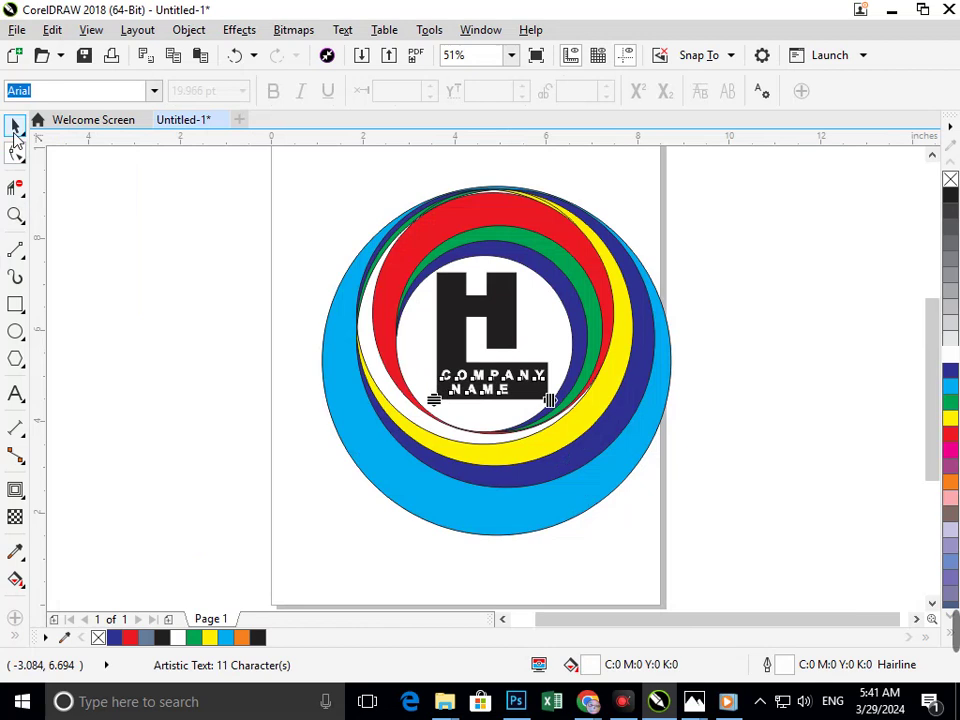
click(129, 296)
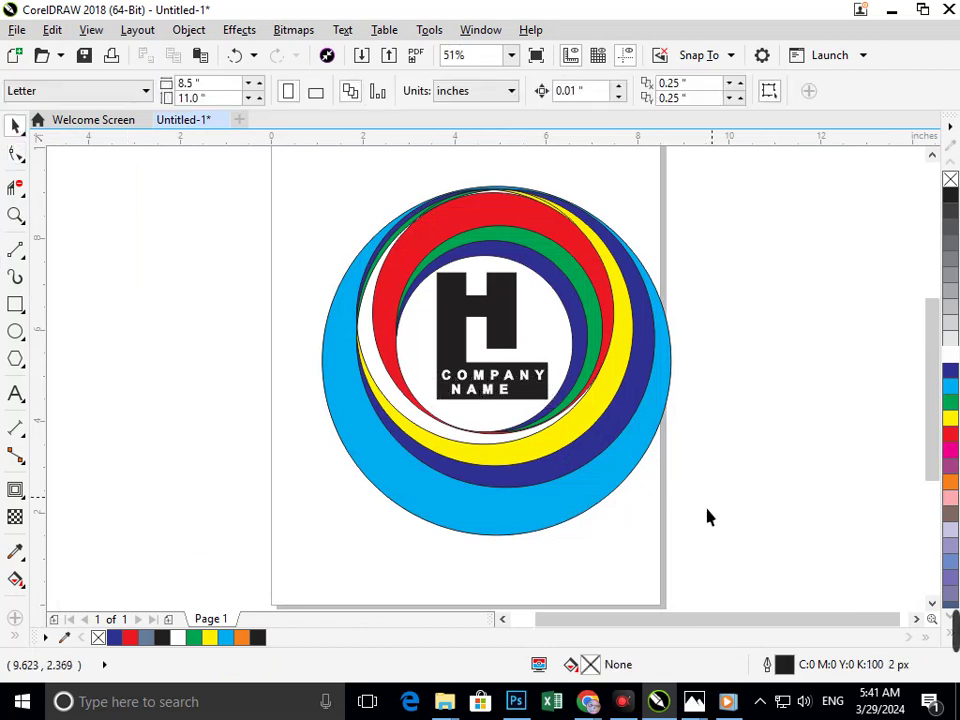
Colour the COMPANY NAME text on the monogram yellow.
click(496, 394)
click(707, 565)
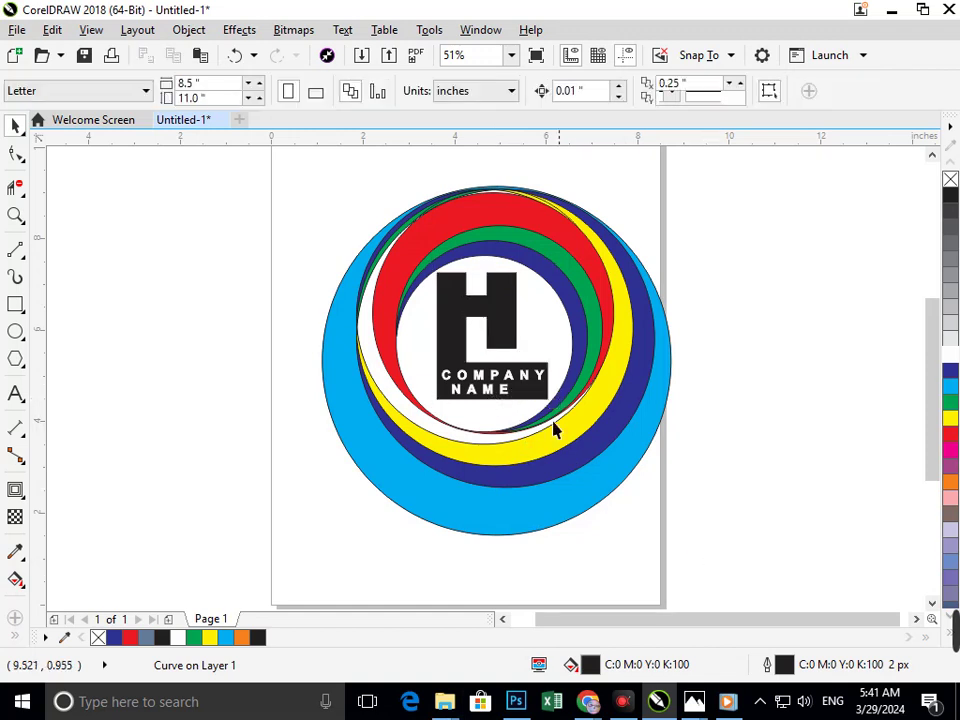
click(487, 390)
click(951, 420)
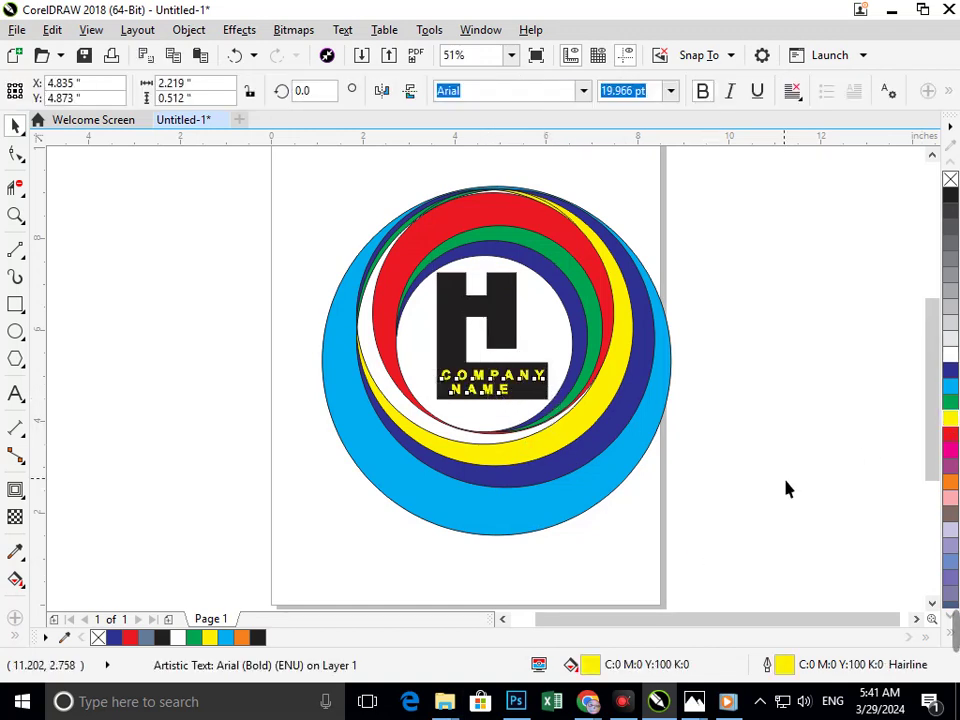
key(Escape)
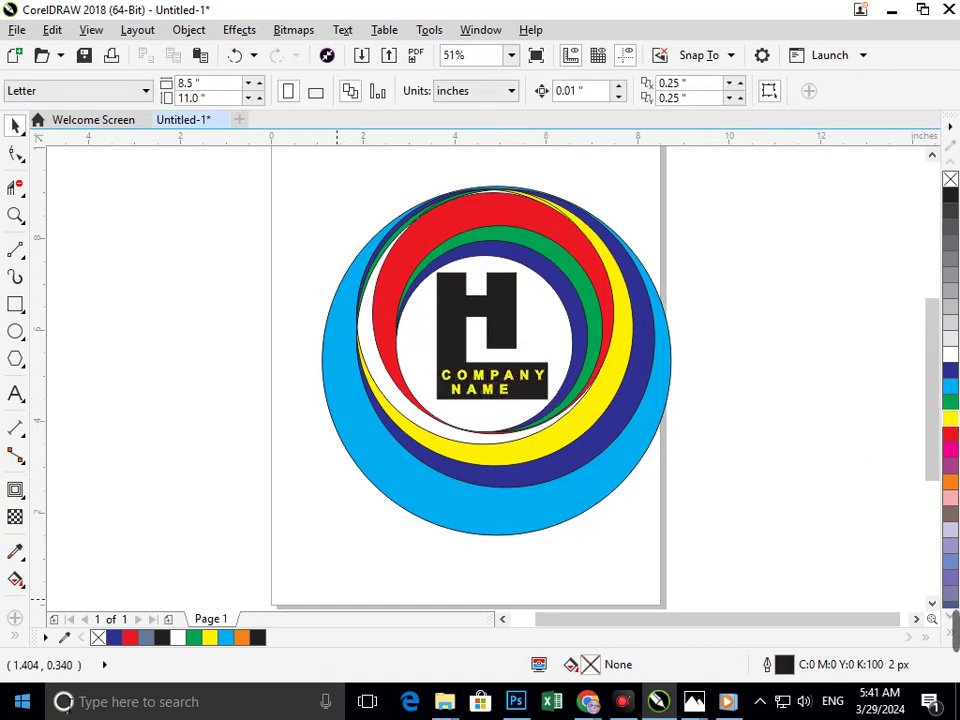
scroll(445, 358, up, 3)
scroll(505, 450, down, 3)
click(378, 340)
key(F2)
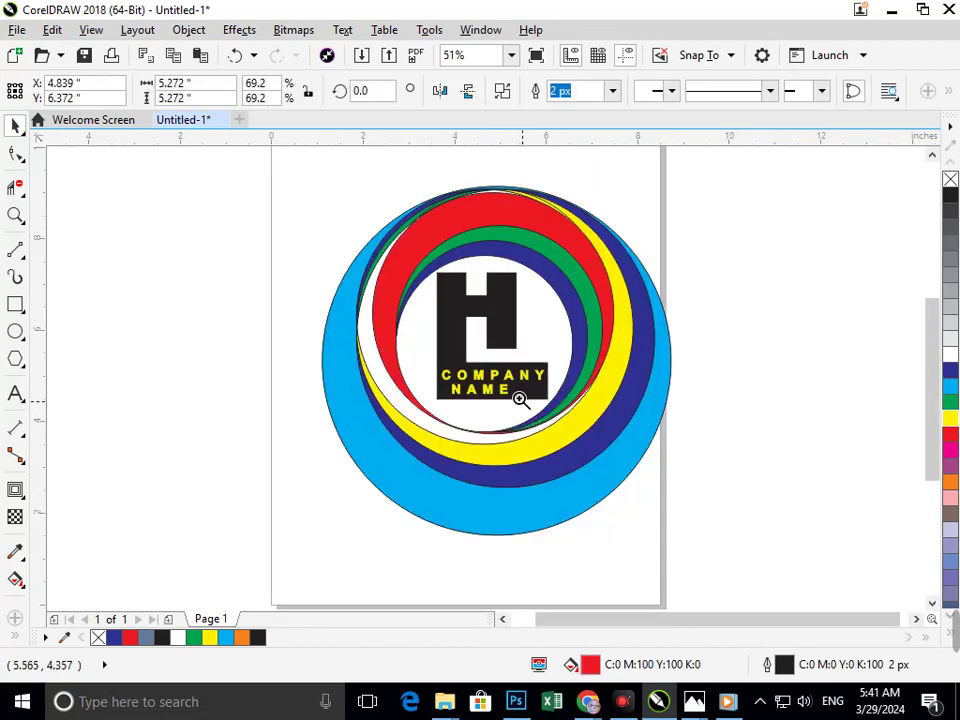
scroll(540, 405, up, 4)
click(487, 440)
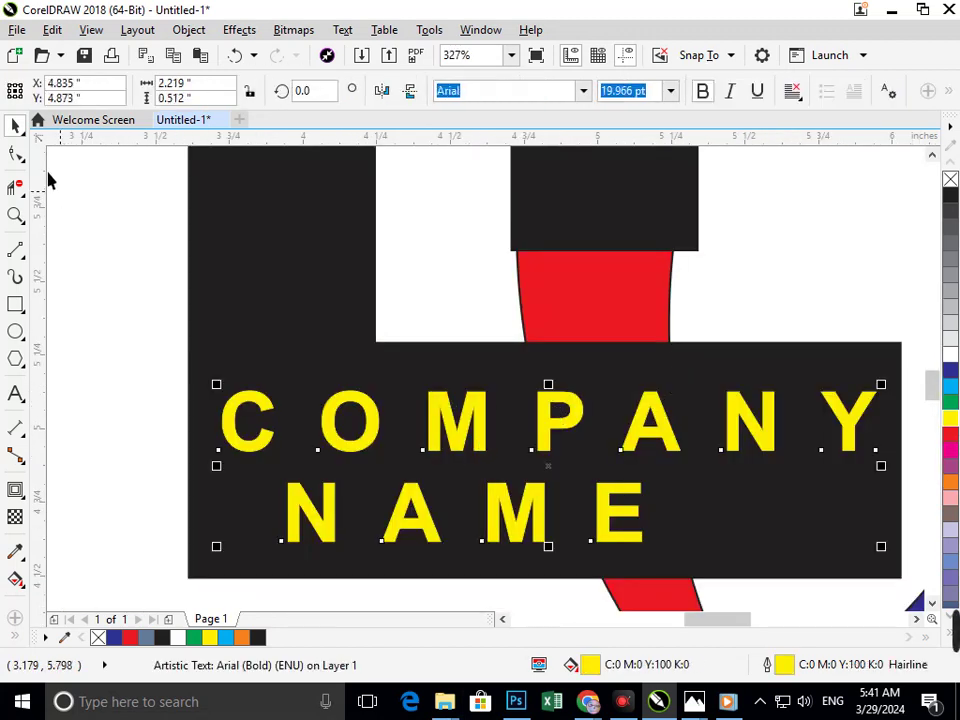
click(16, 153)
drag(887, 549, 702, 548)
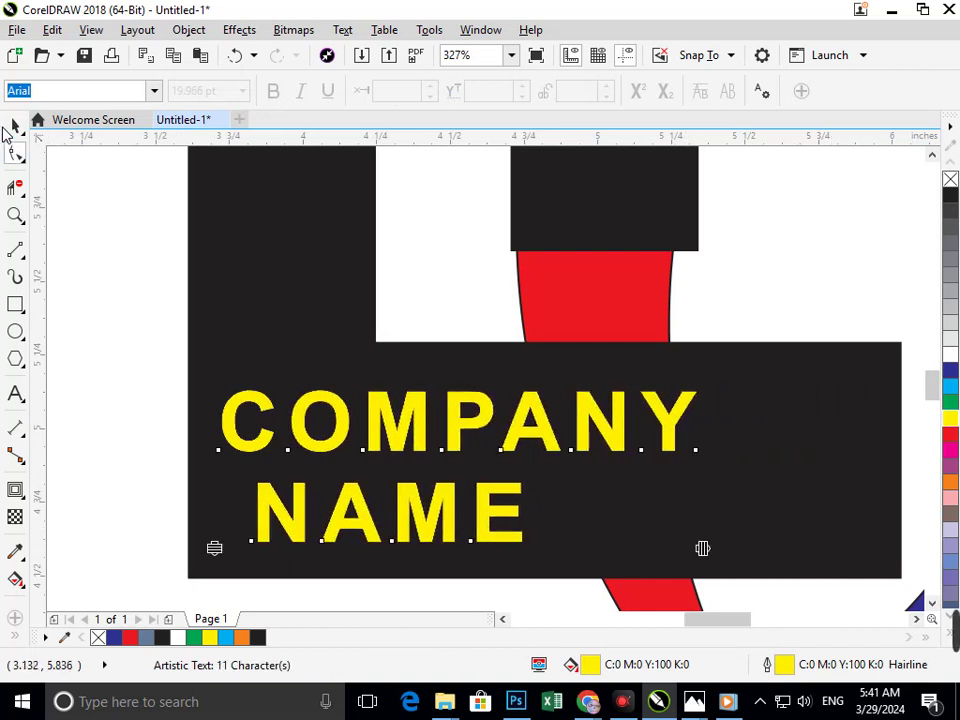
click(17, 130)
drag(428, 542, 531, 545)
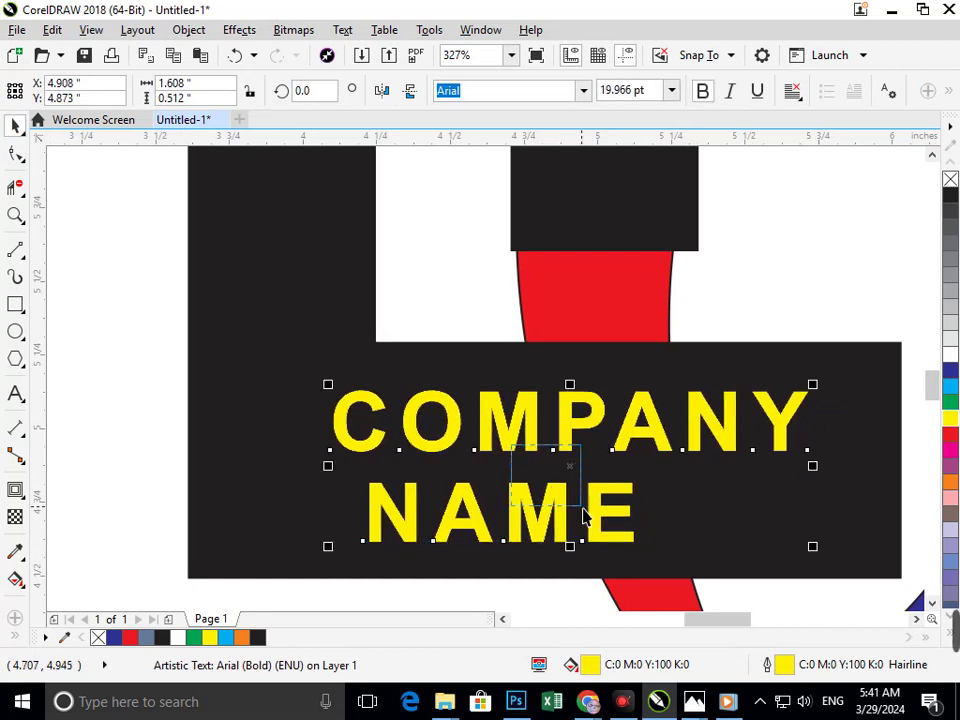
key(F3)
click(714, 552)
key(ctrl+z)
key(ctrl+z)
key(ctrl+z)
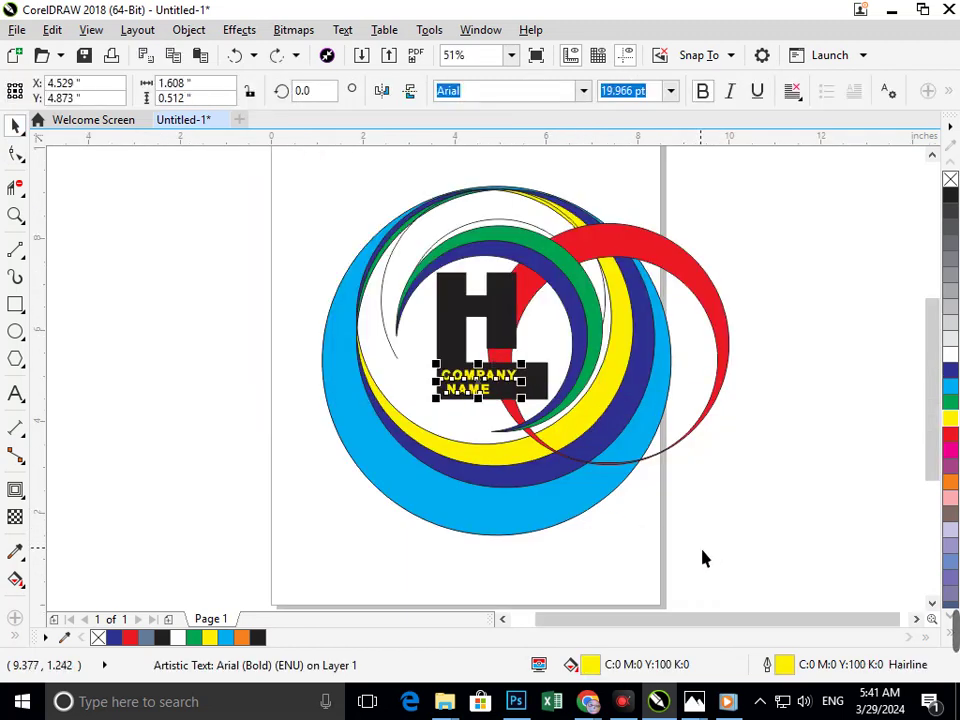
click(707, 549)
key(F2)
drag(446, 356, 521, 395)
key(F3)
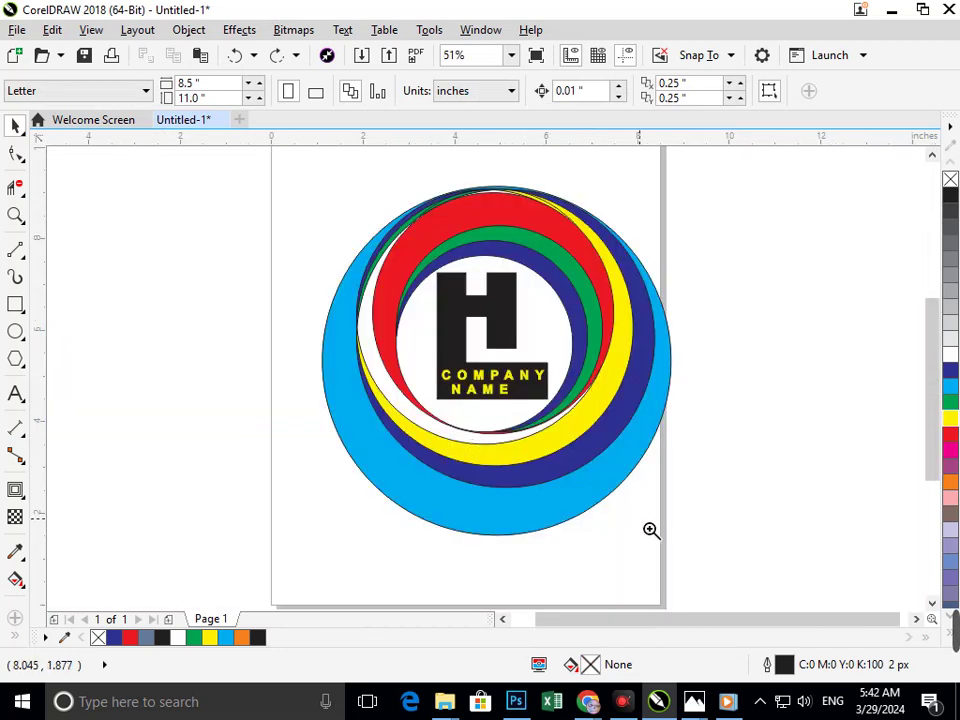
Tighten the COMPANY NAME letter spacing to about 1.8 in overall and shift the text towards the end of the L's foot.
click(641, 520)
key(F3)
scroll(298, 235, up, 4)
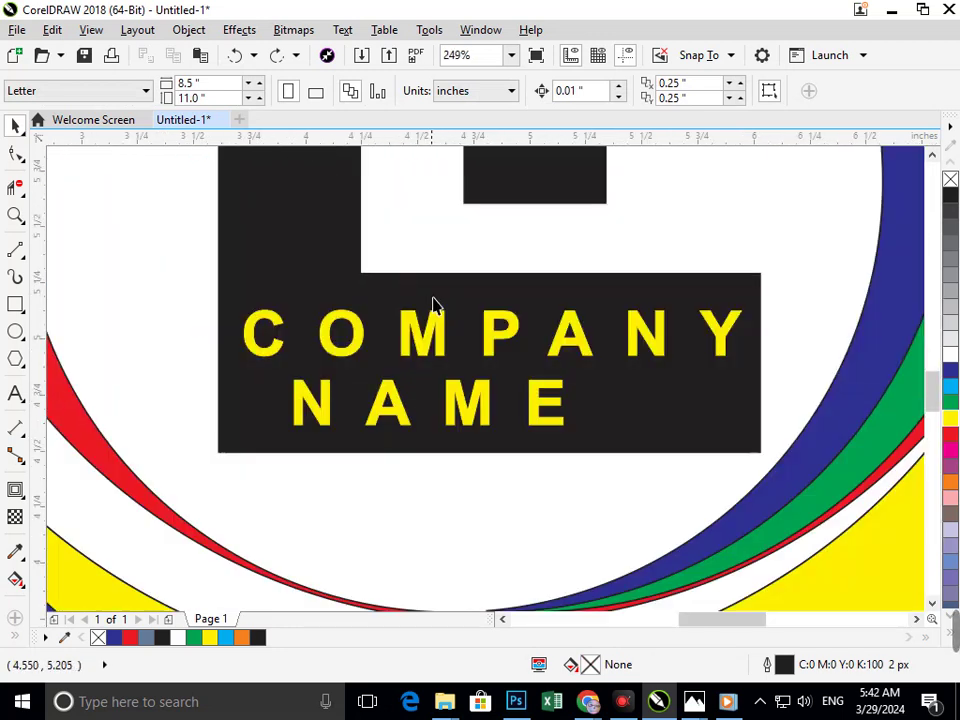
click(385, 428)
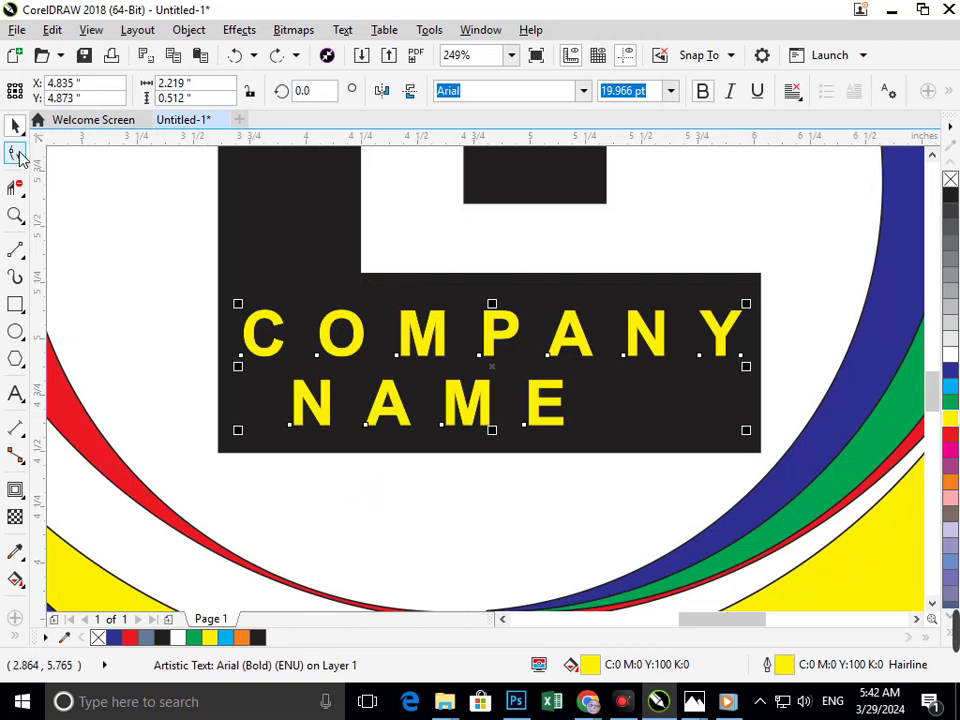
click(16, 153)
drag(750, 436, 660, 432)
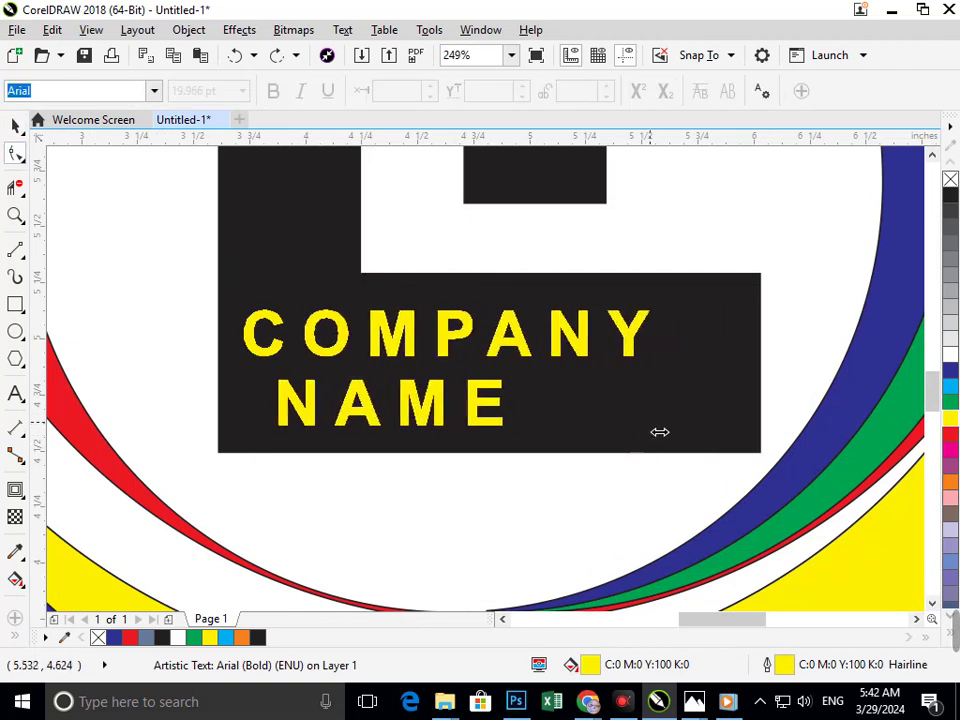
click(16, 125)
drag(428, 403, 497, 418)
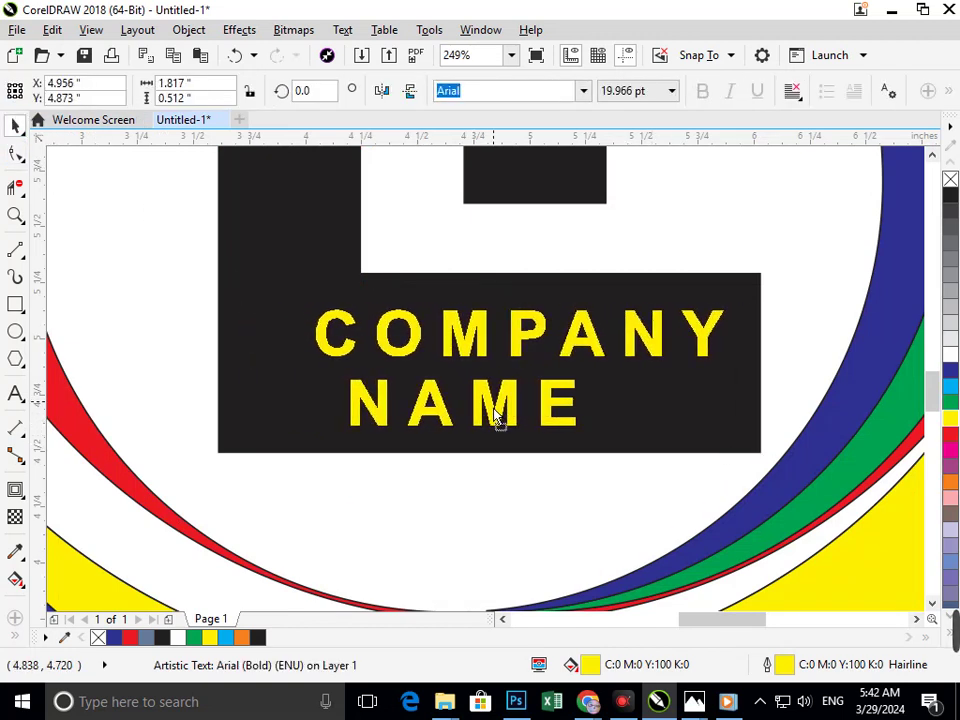
Indent the second text line so that NAME sits centred beneath COMPANY.
double_click(352, 420)
scroll(488, 400, down, 4)
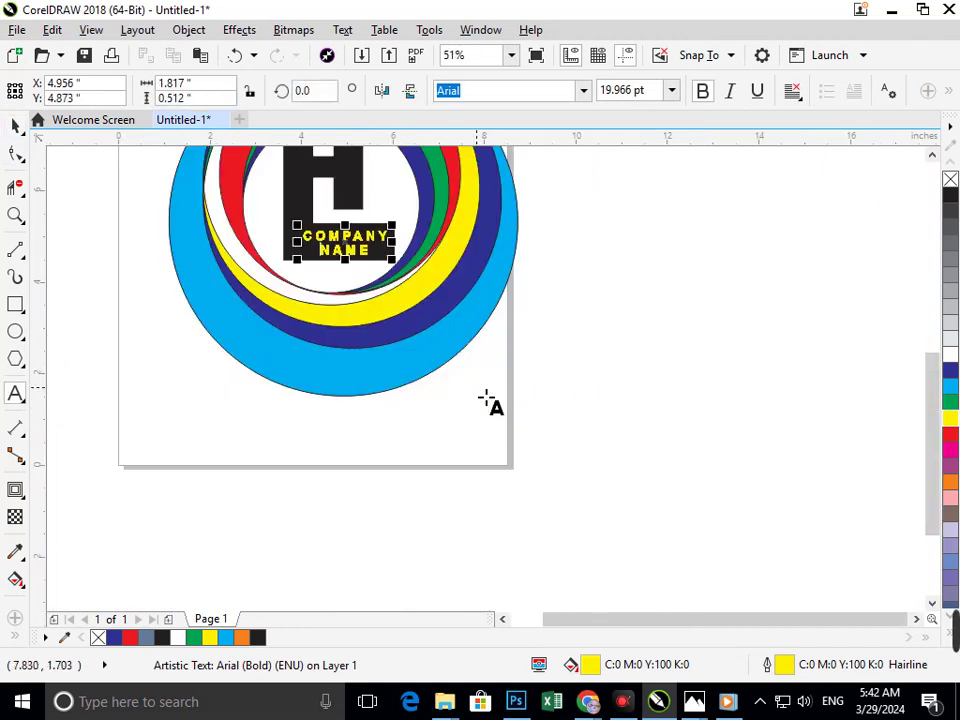
scroll(268, 317, down, 2)
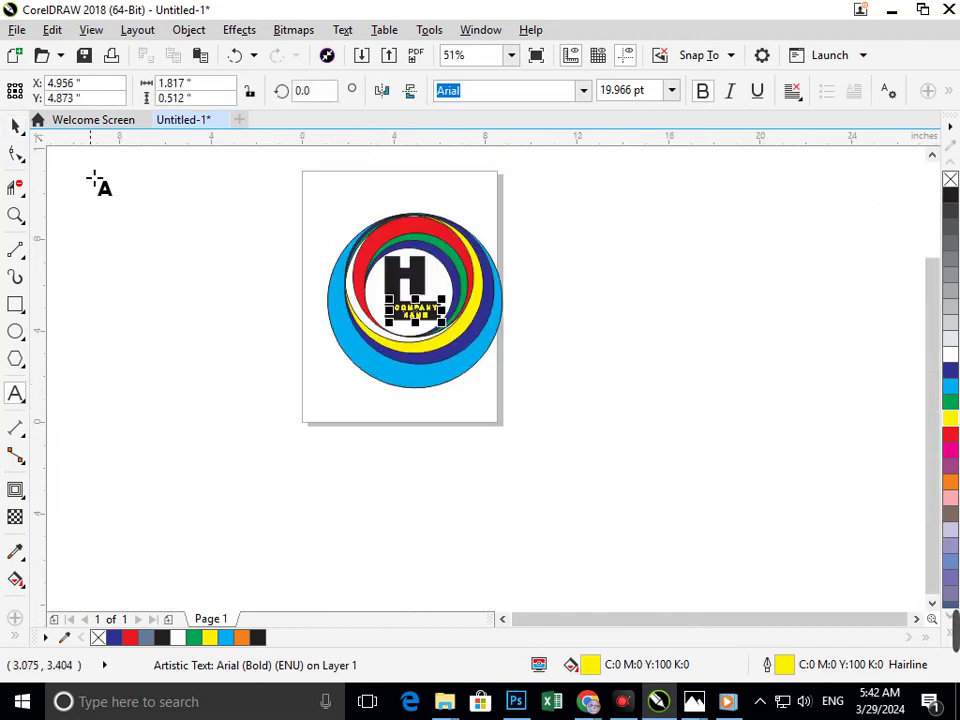
click(686, 426)
drag(298, 197, 488, 374)
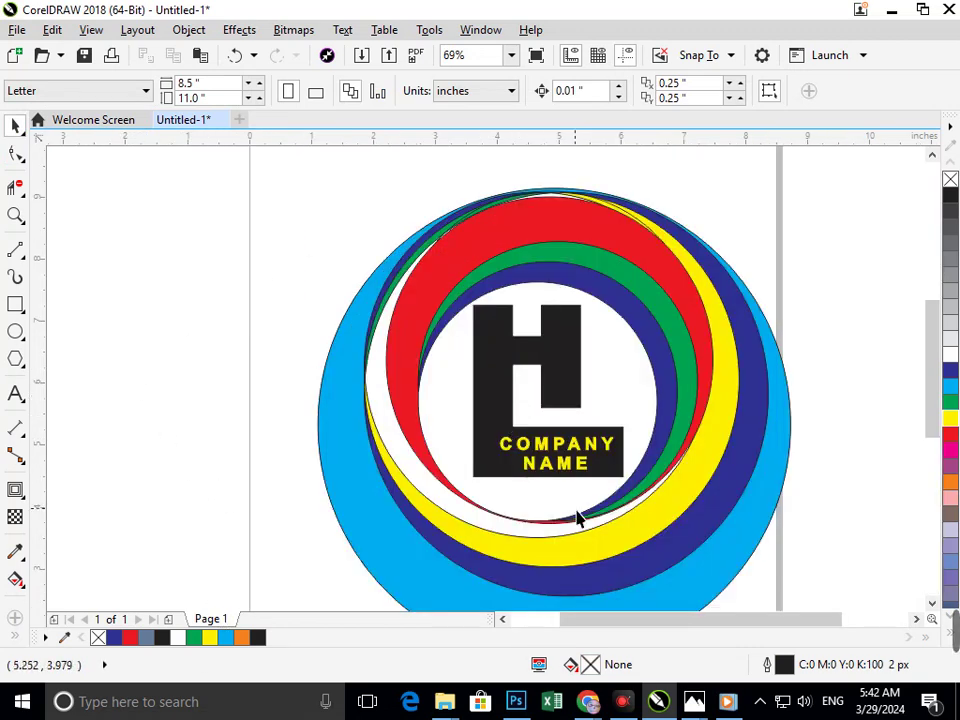
Give the COMPANY NAME text a 3 px yellow outline placed behind the fill and scaling with the object.
click(560, 476)
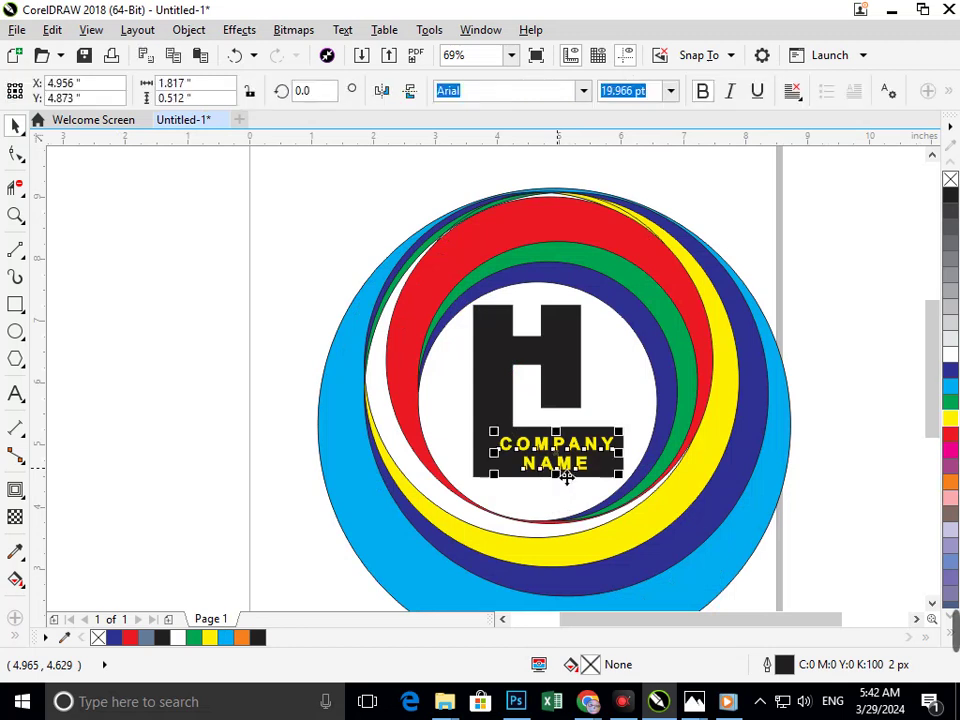
key(F12)
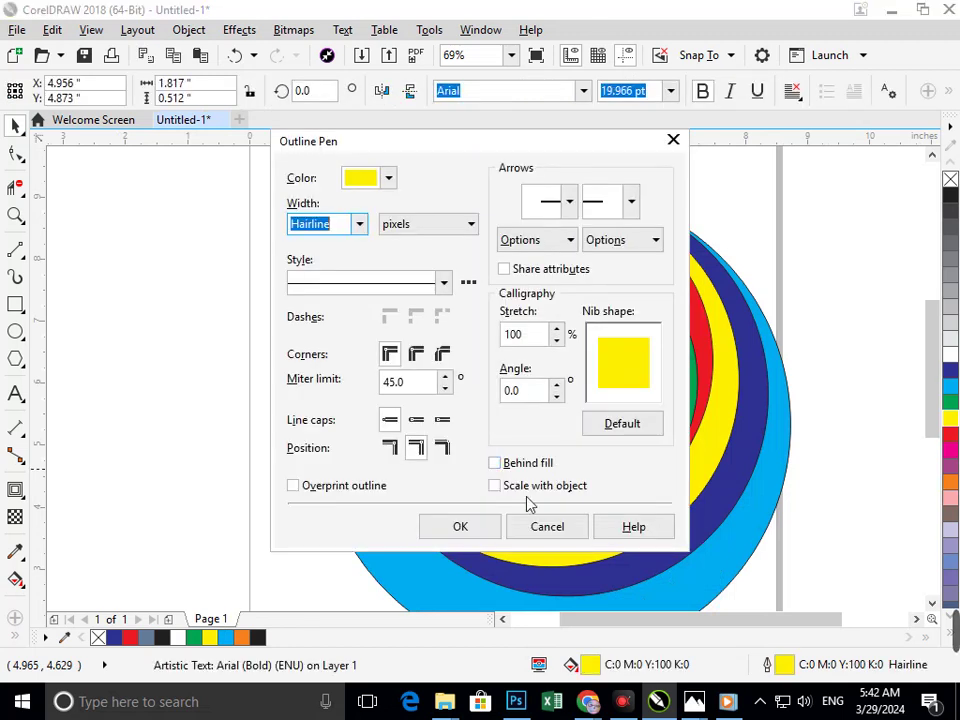
click(359, 224)
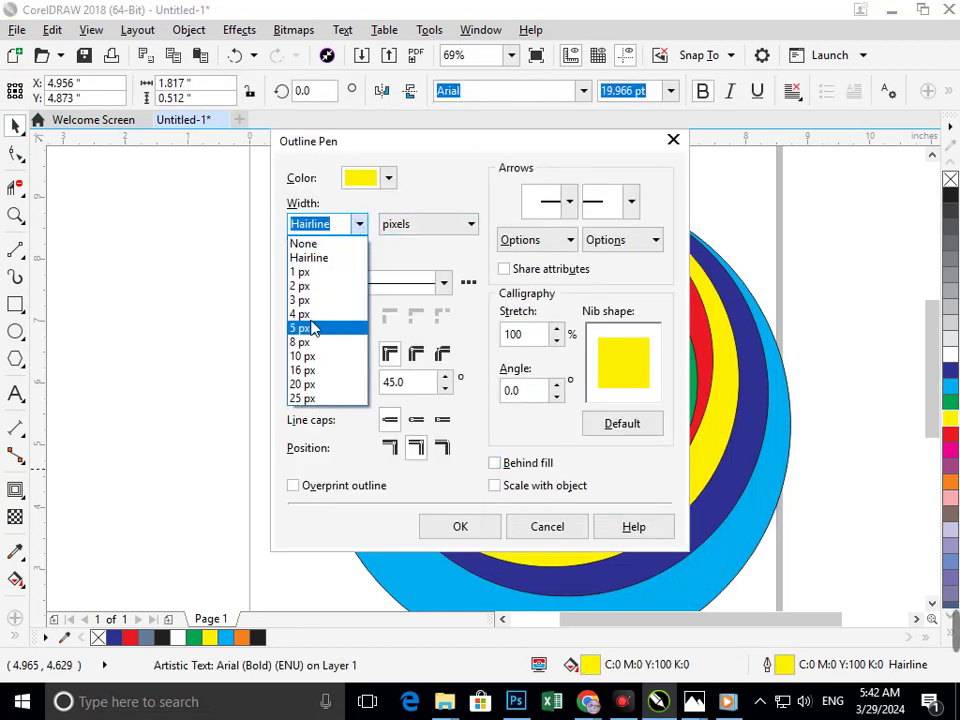
click(300, 300)
click(494, 463)
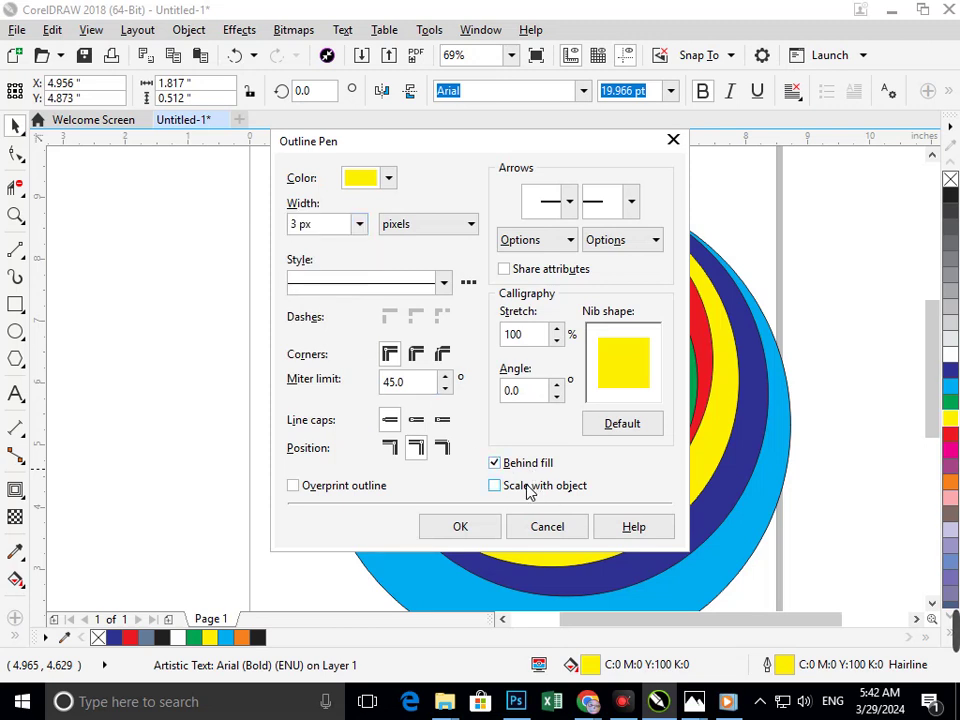
click(494, 486)
click(485, 528)
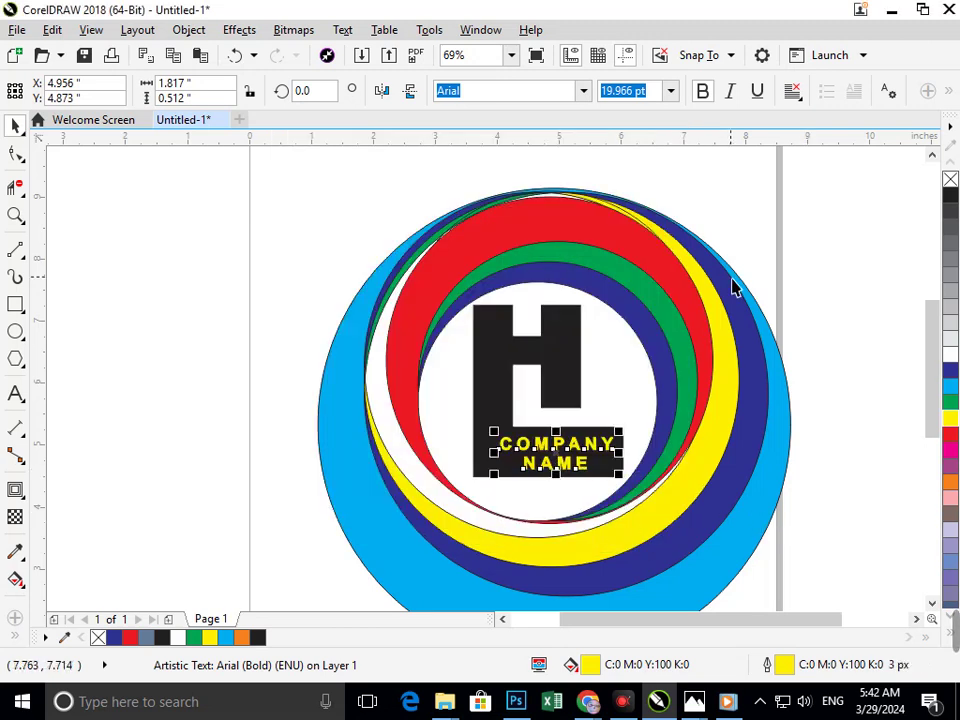
Increase the outline width of the COMPANY NAME text to 5 px.
key(F12)
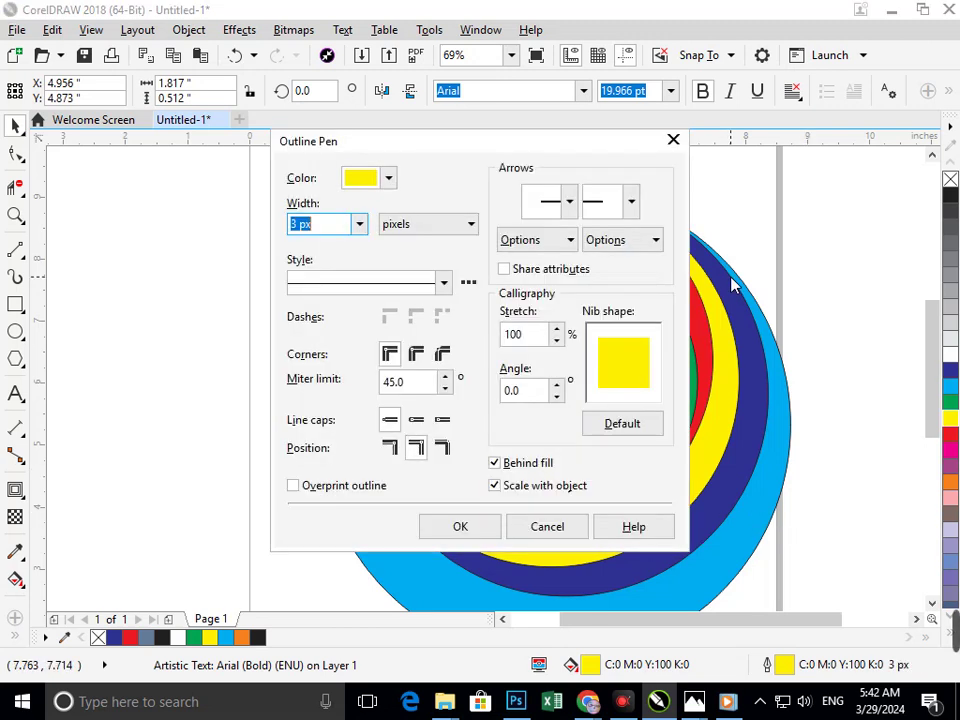
click(359, 224)
click(305, 328)
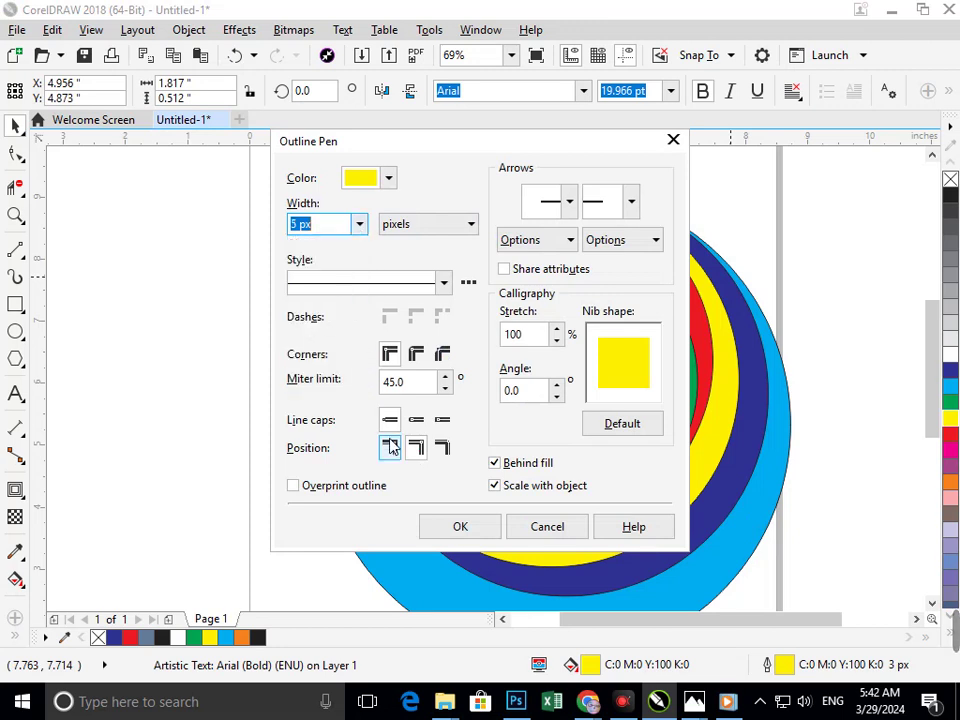
click(446, 530)
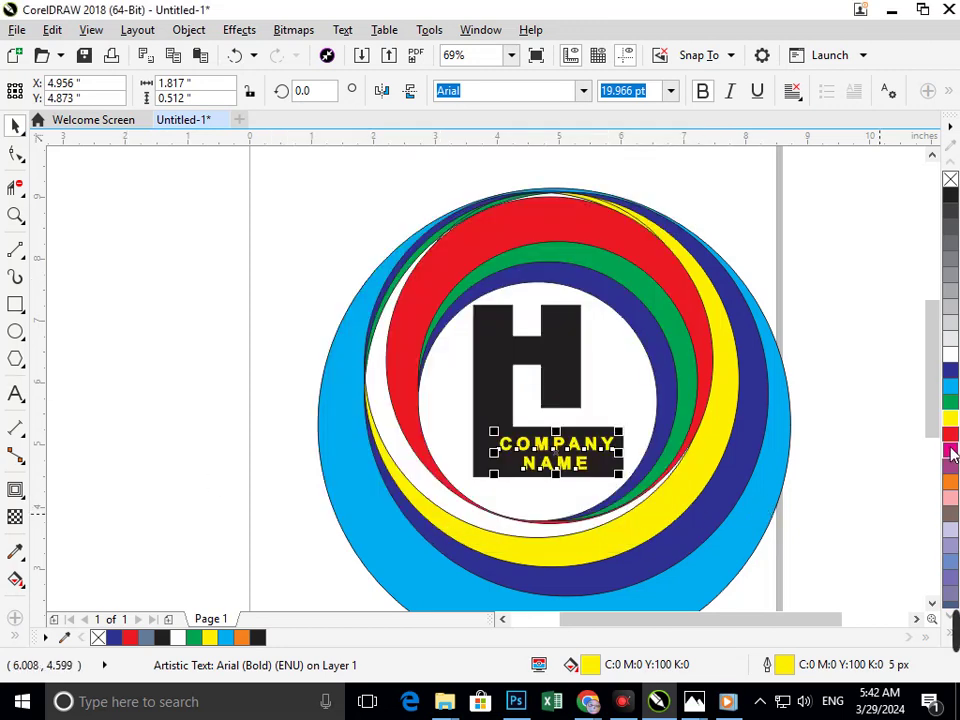
click(911, 456)
Recolour the yellow ring green.
scroll(743, 452, down, 3)
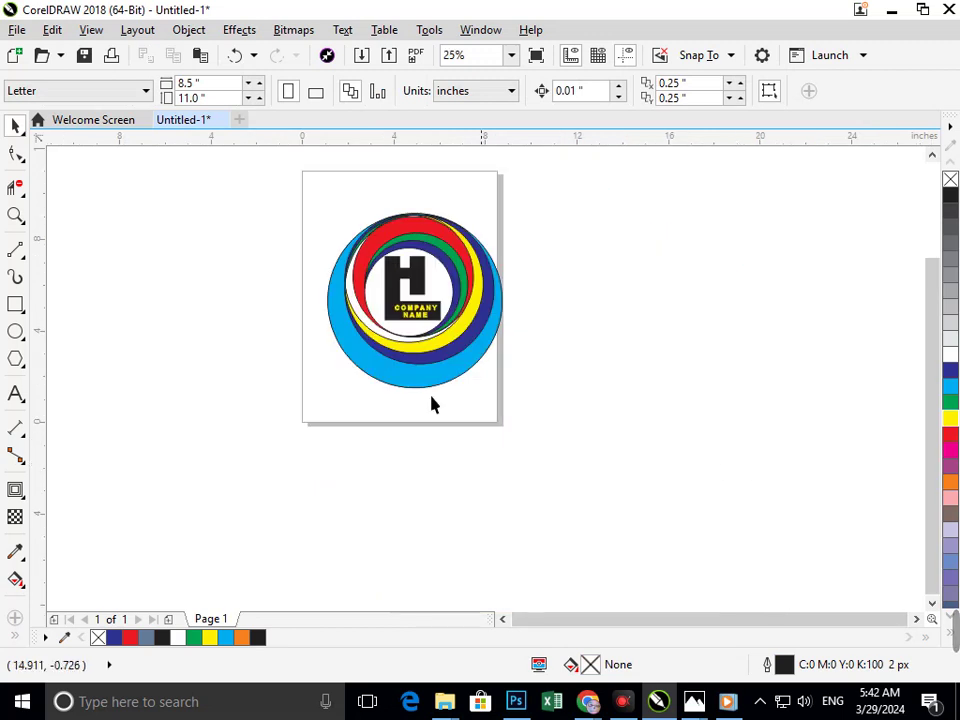
scroll(632, 434, up, 2)
click(497, 446)
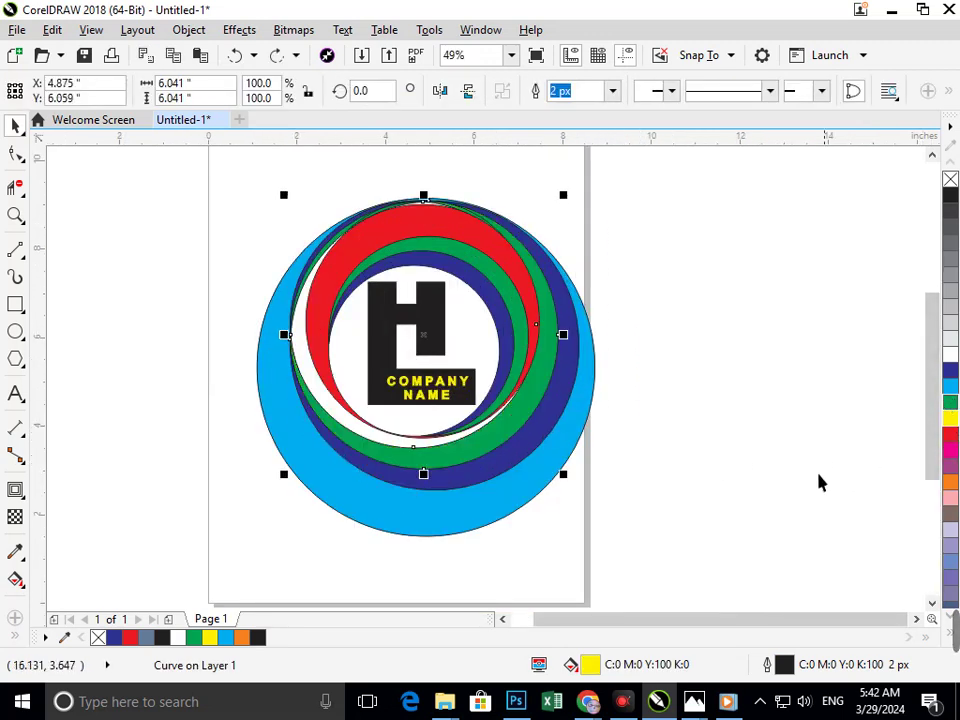
key(Delete)
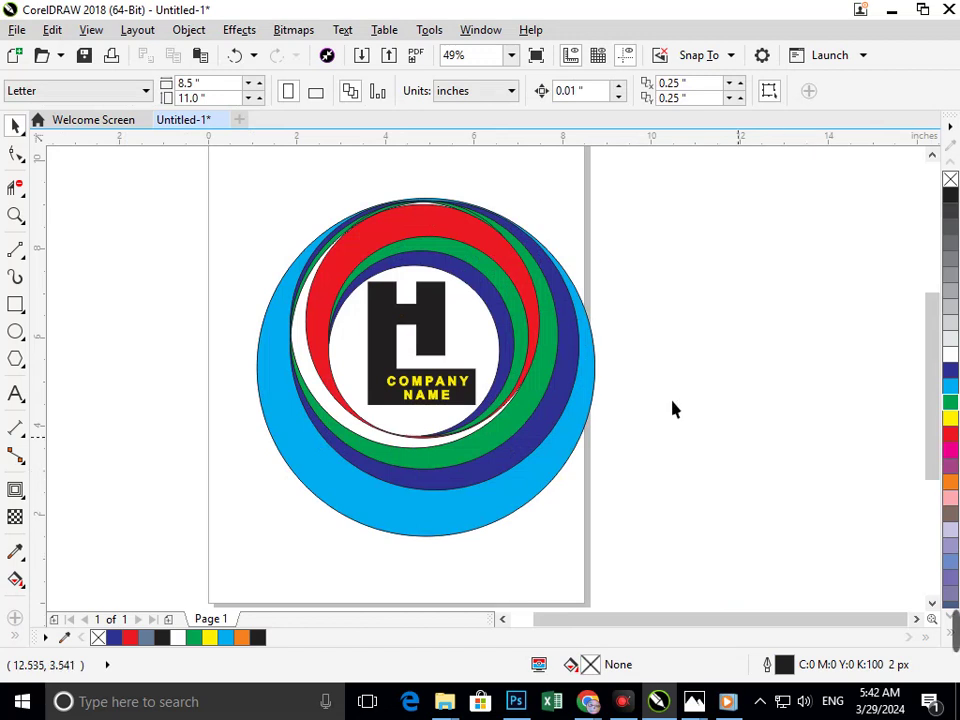
Try purple and cyan fills on the ring just inside the outer dark blue one, settling on black.
click(487, 443)
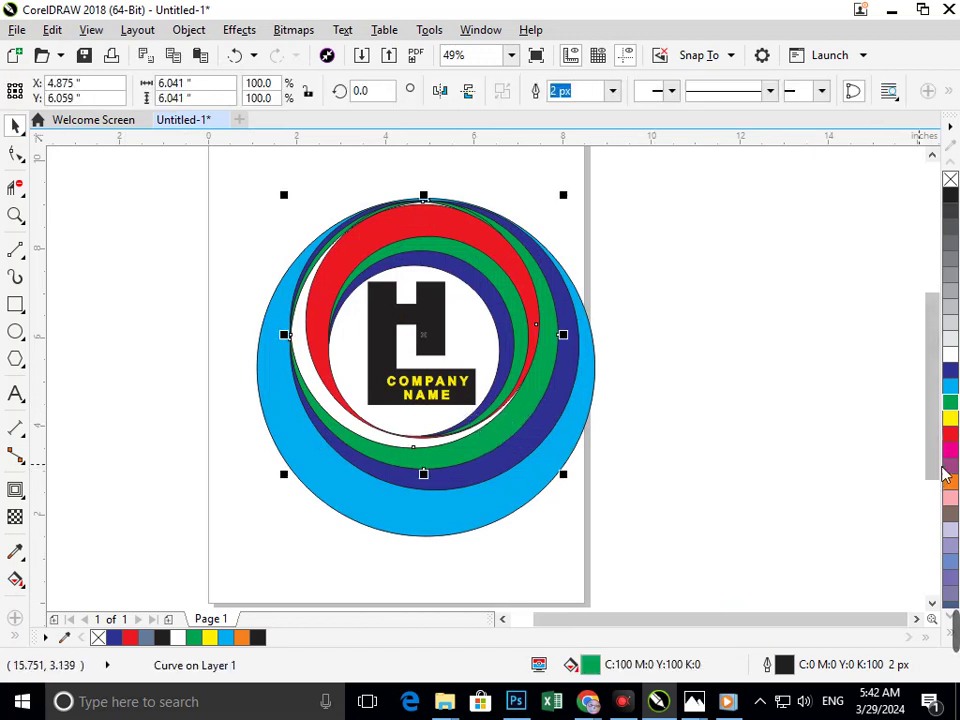
click(949, 467)
click(950, 472)
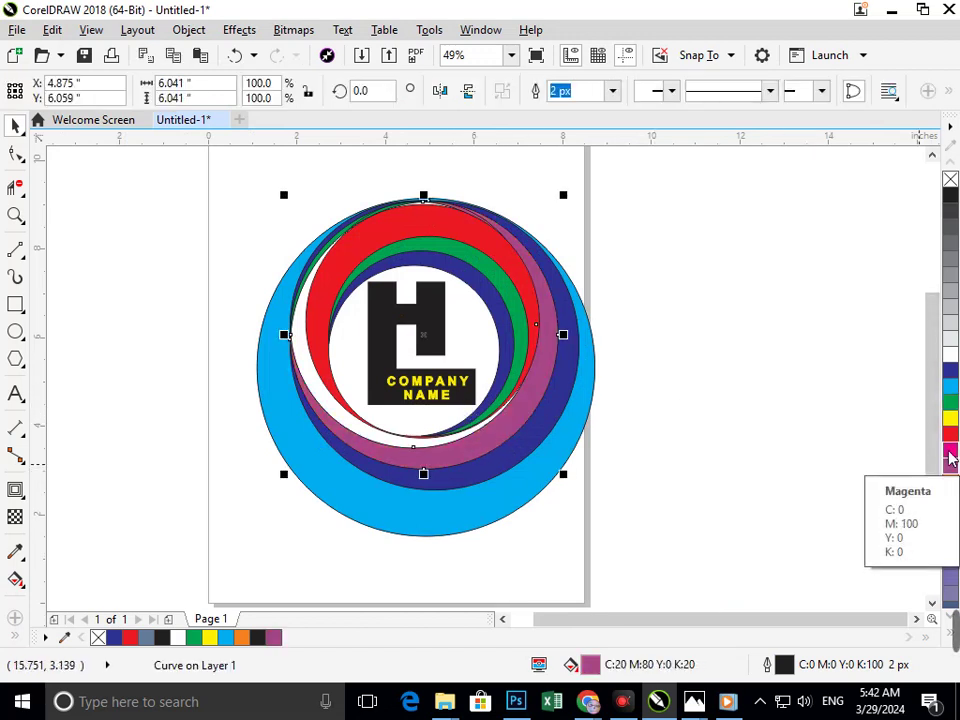
click(950, 435)
click(950, 418)
click(950, 385)
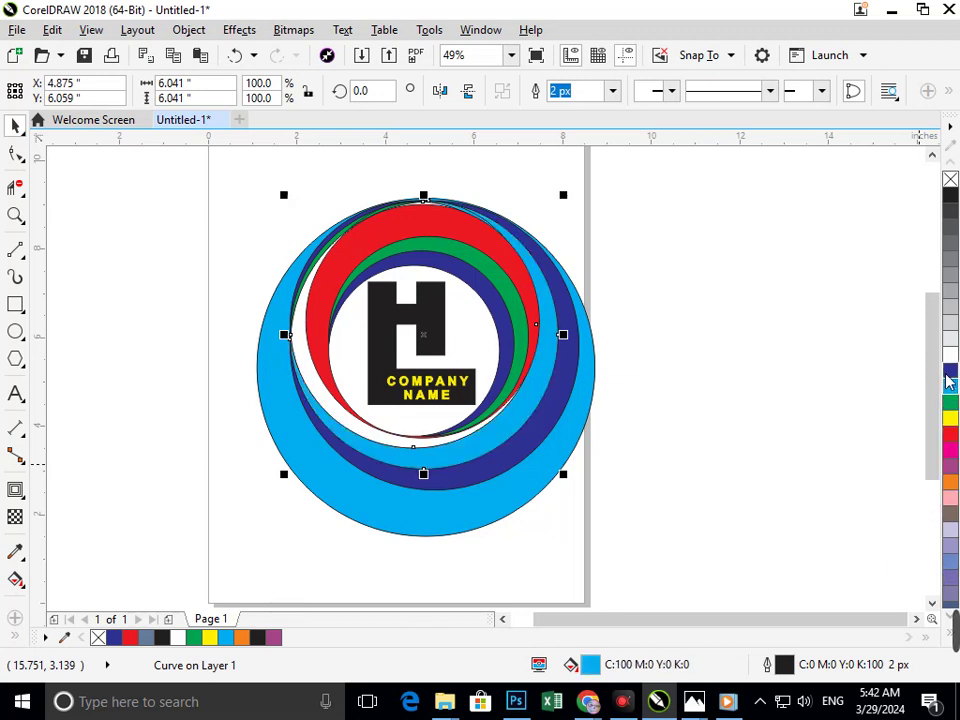
click(950, 370)
click(950, 200)
click(707, 443)
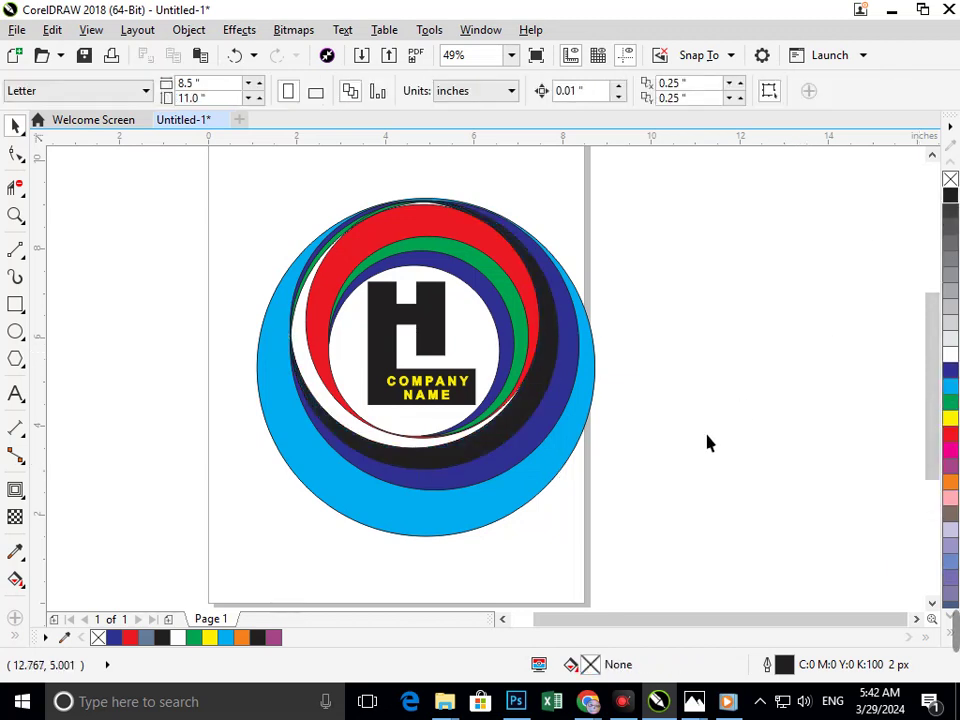
Recolour the HL monogram red, keeping it in its place in the centre.
click(436, 347)
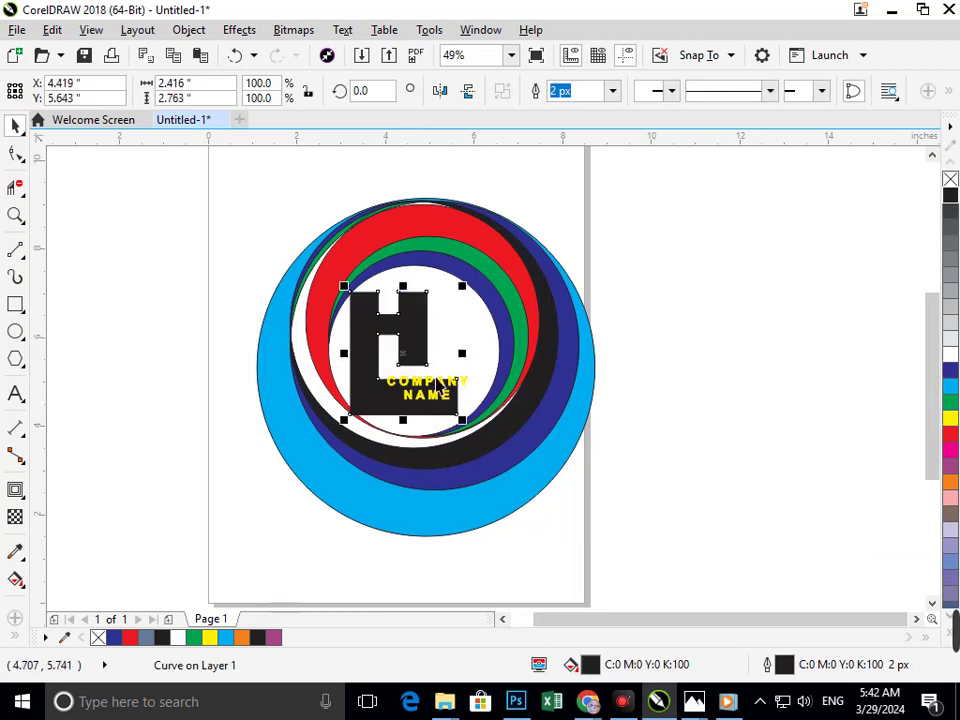
click(950, 435)
click(815, 492)
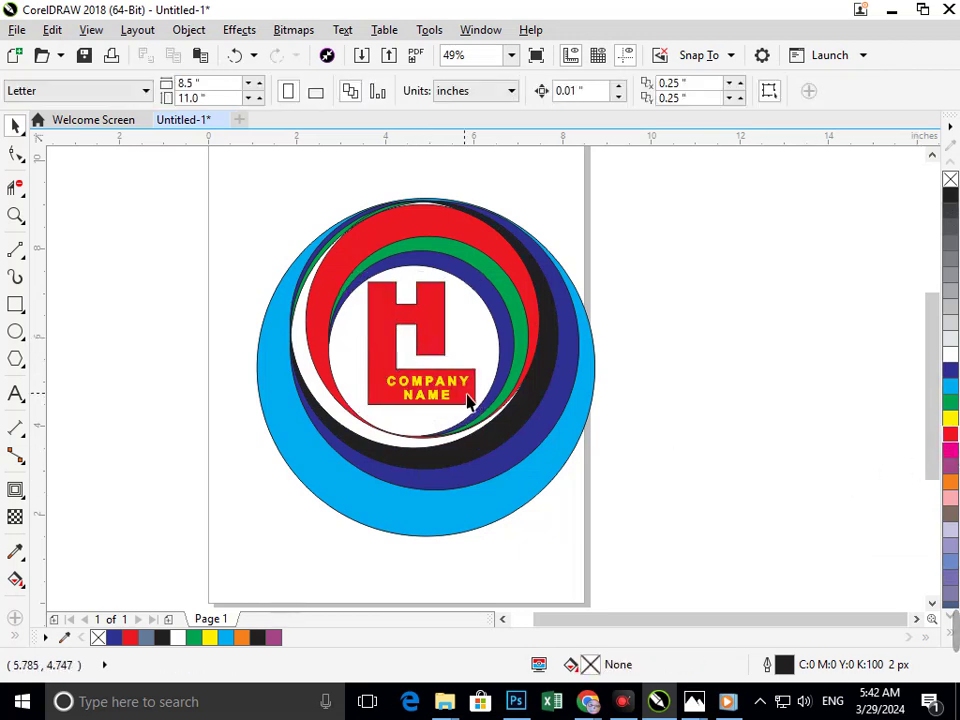
Recolour the red ring green, keeping it in its original position.
drag(496, 250, 447, 244)
key(ctrl+z)
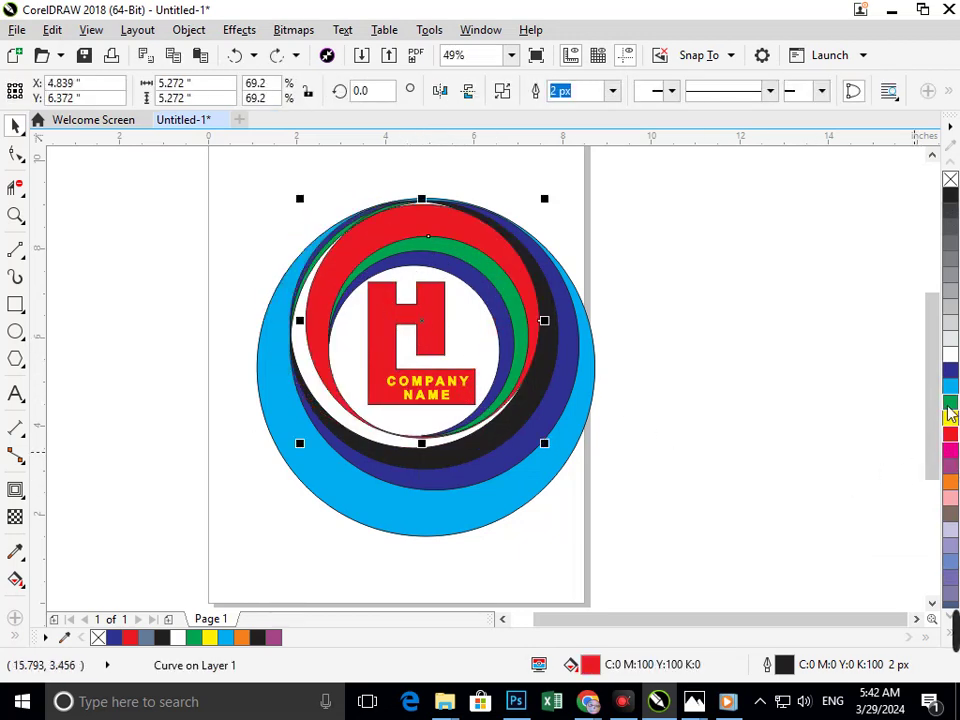
click(950, 404)
click(811, 488)
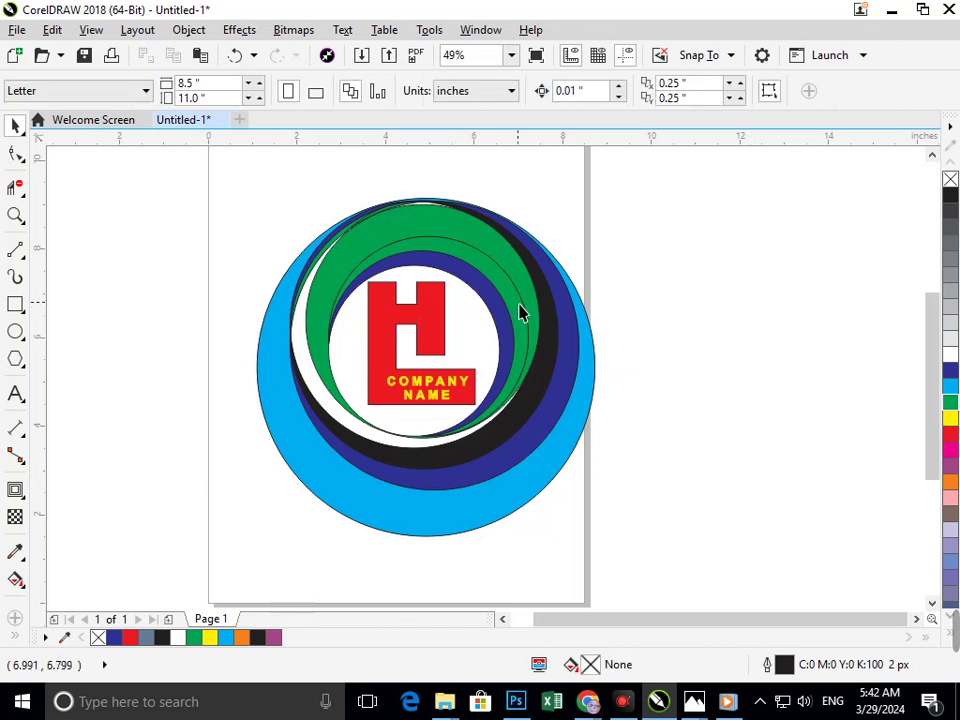
Recolour the thin inner green ring cyan, keeping it in its original position.
drag(520, 303, 506, 339)
key(ctrl+z)
click(950, 386)
click(737, 489)
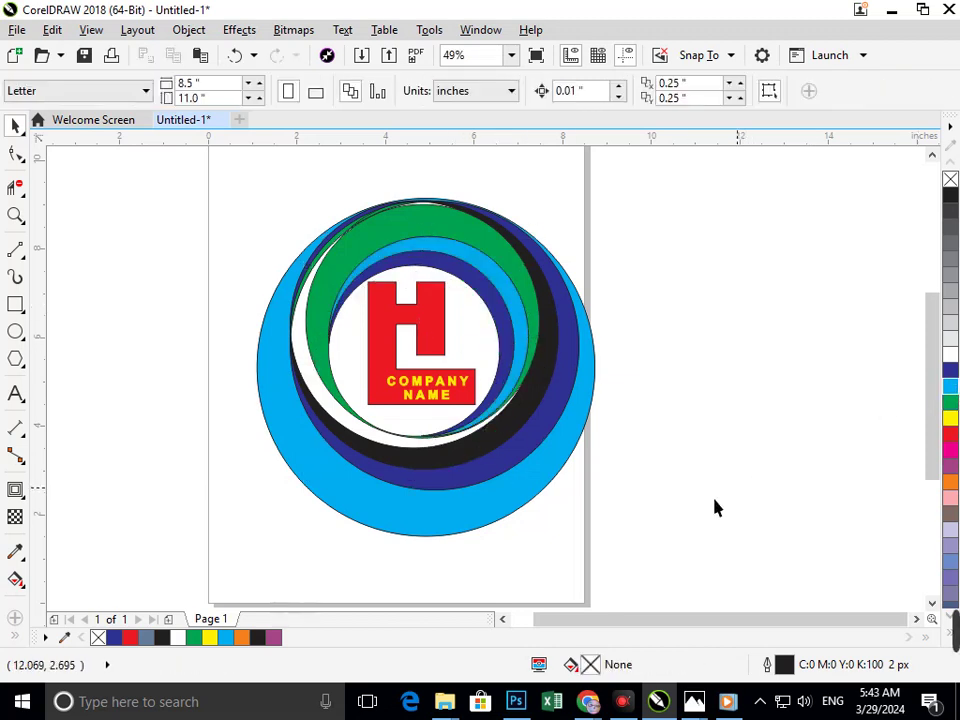
Enlarge the COMPANY NAME text to about 2.14 by 0.60 in and centre it within the L's foot.
scroll(457, 433, up, 3)
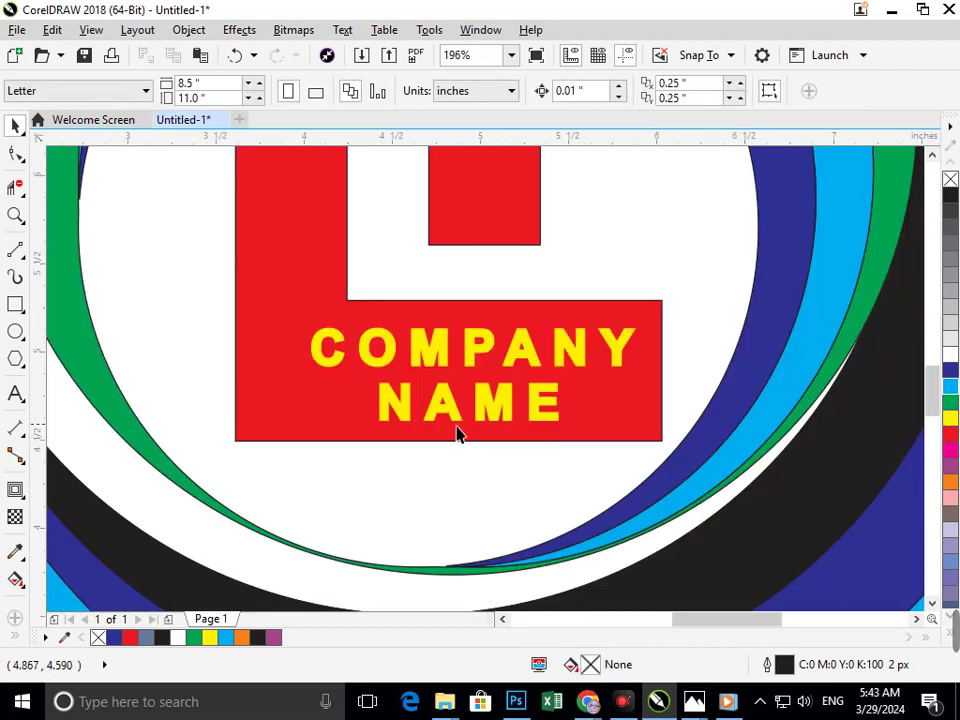
click(503, 418)
drag(648, 437, 688, 462)
drag(514, 424, 481, 422)
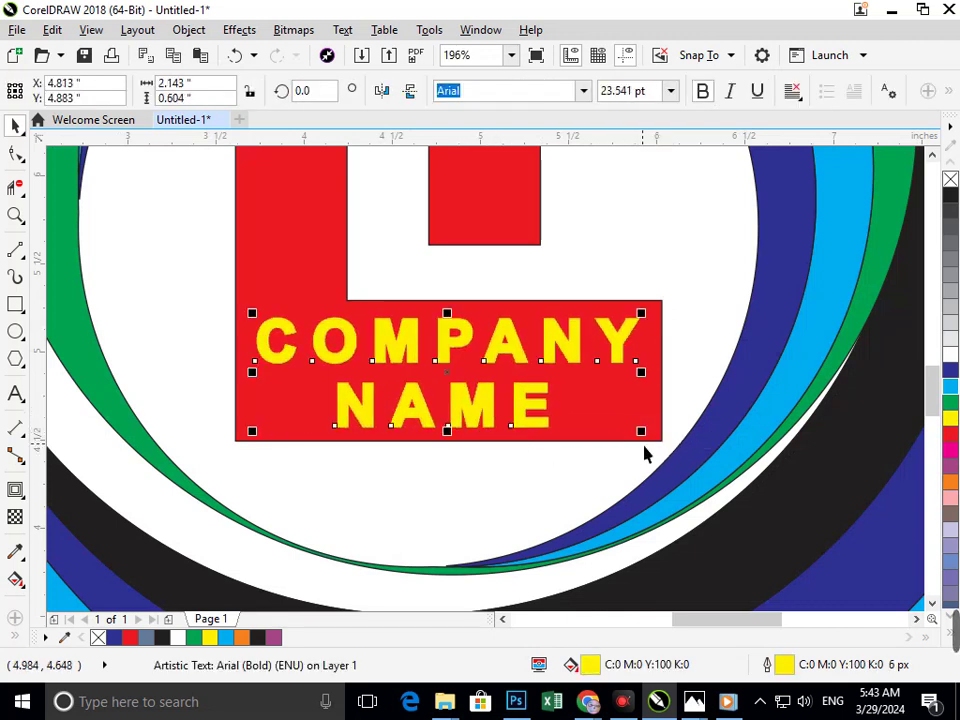
Enlarge the COMPANY NAME text to about 2.27 by 0.64 in around its centre within the L's foot.
drag(648, 440, 664, 440)
scroll(450, 410, down, 5)
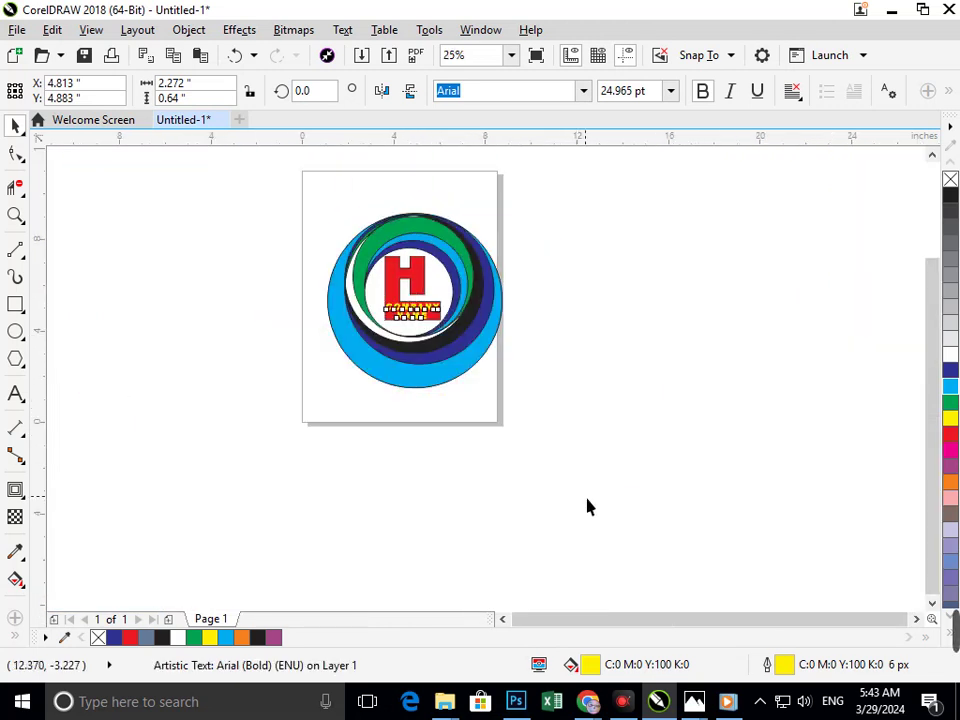
click(587, 508)
scroll(380, 245, up, 2)
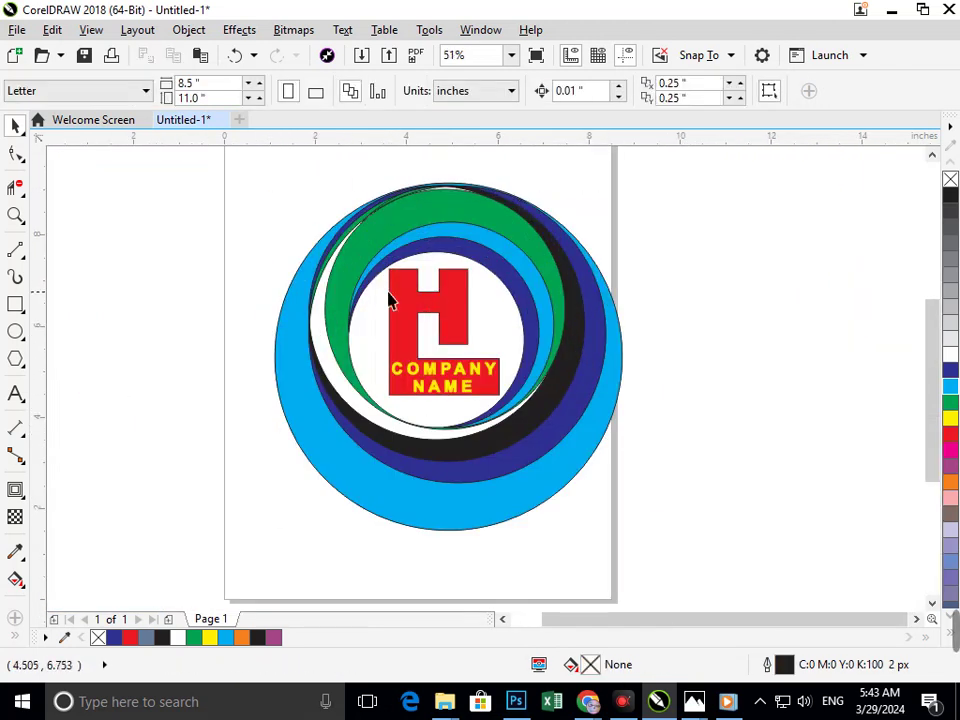
scroll(390, 300, up, 2)
drag(495, 469, 459, 466)
key(ctrl+z)
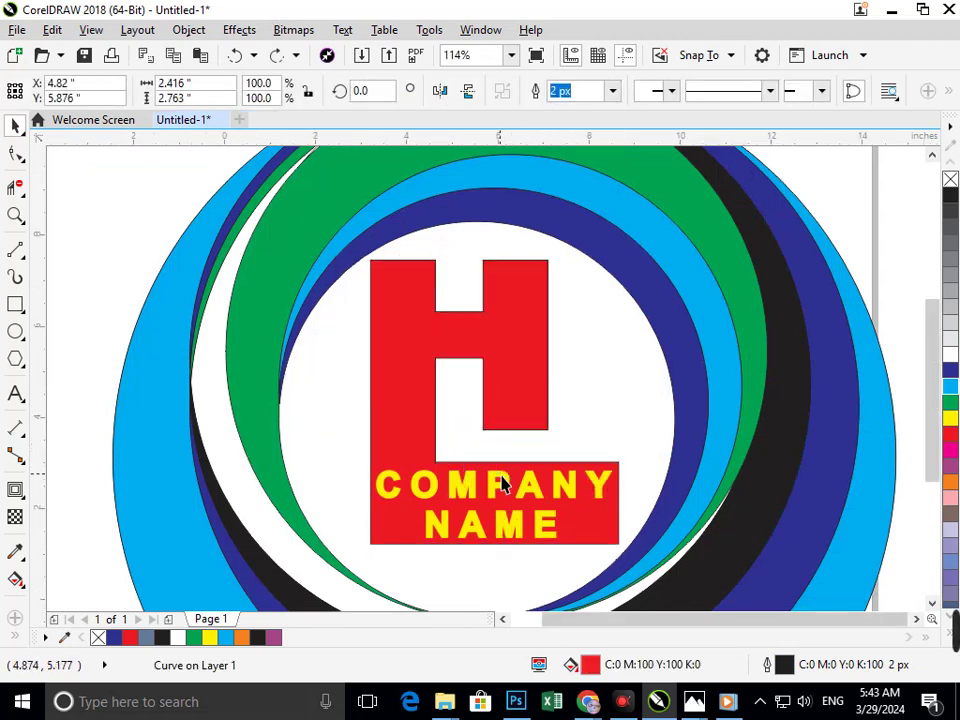
Move the COMPANY NAME text out of the logo to the blank area right of the page and fill it dark blue.
scroll(499, 484, down, 3)
click(514, 553)
drag(457, 393, 814, 332)
click(950, 376)
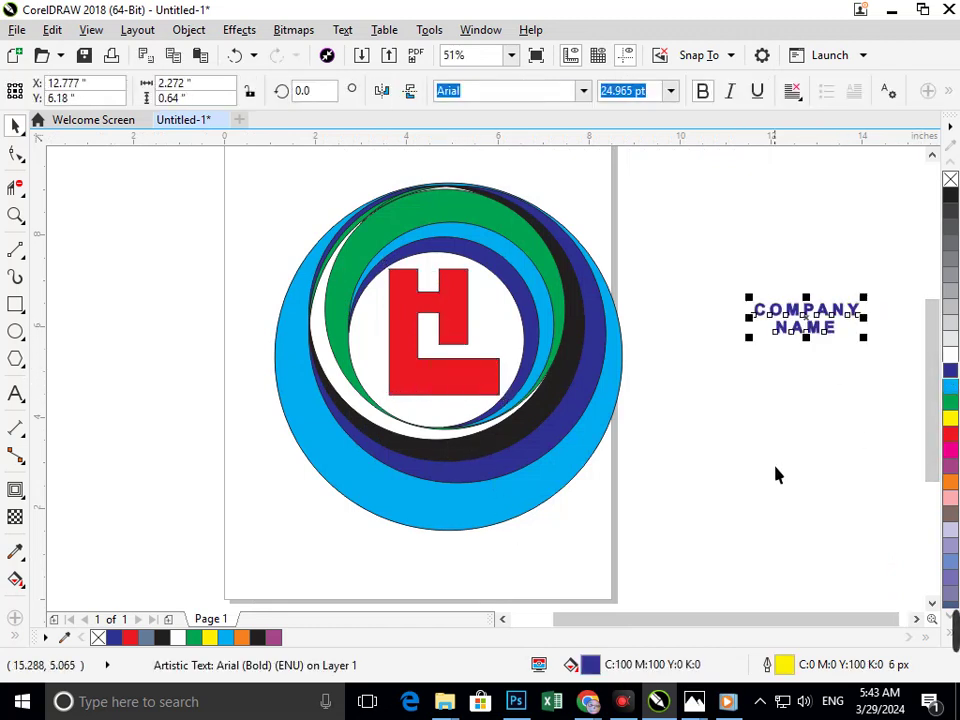
click(776, 474)
Apply a linear fountain fill to the HL monogram, running diagonally from red at the upper left to dark blue at the lower right.
click(396, 388)
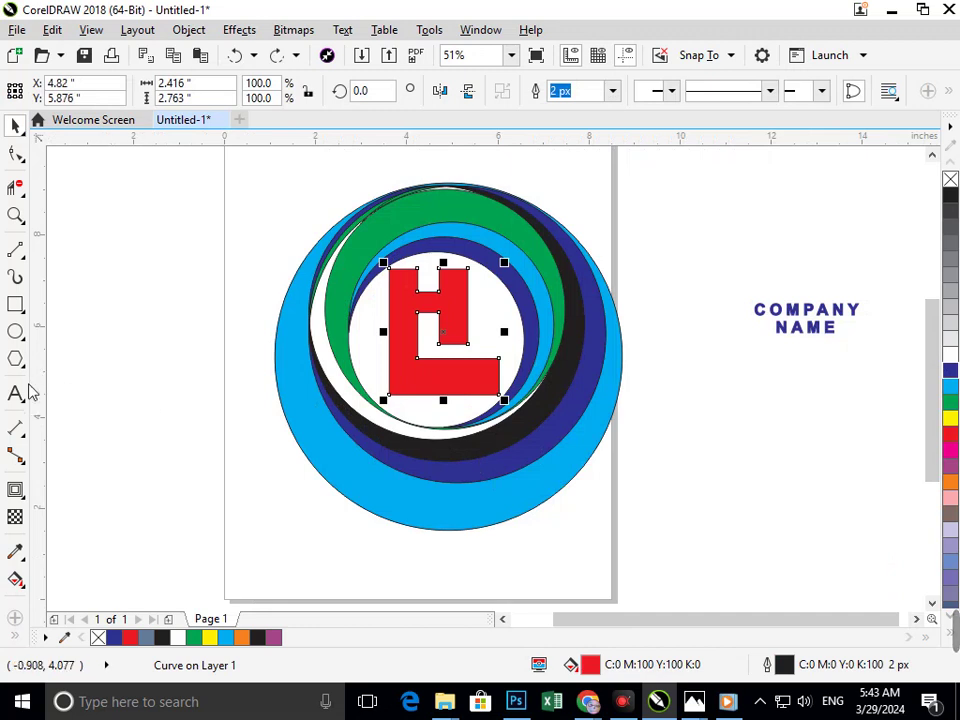
click(21, 497)
mouse_move(24, 585)
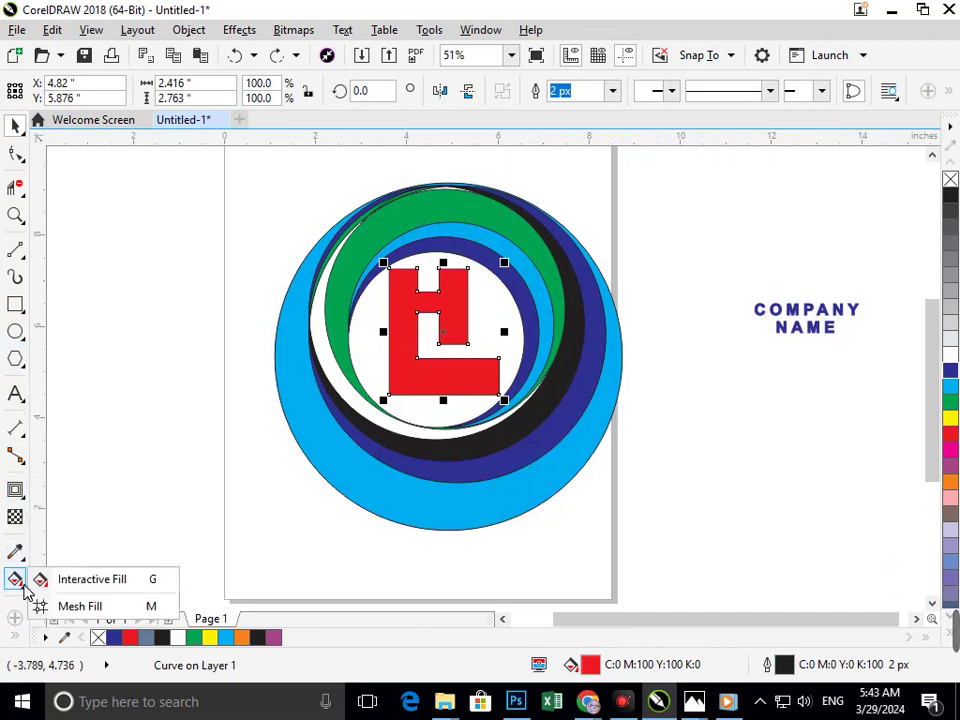
click(62, 580)
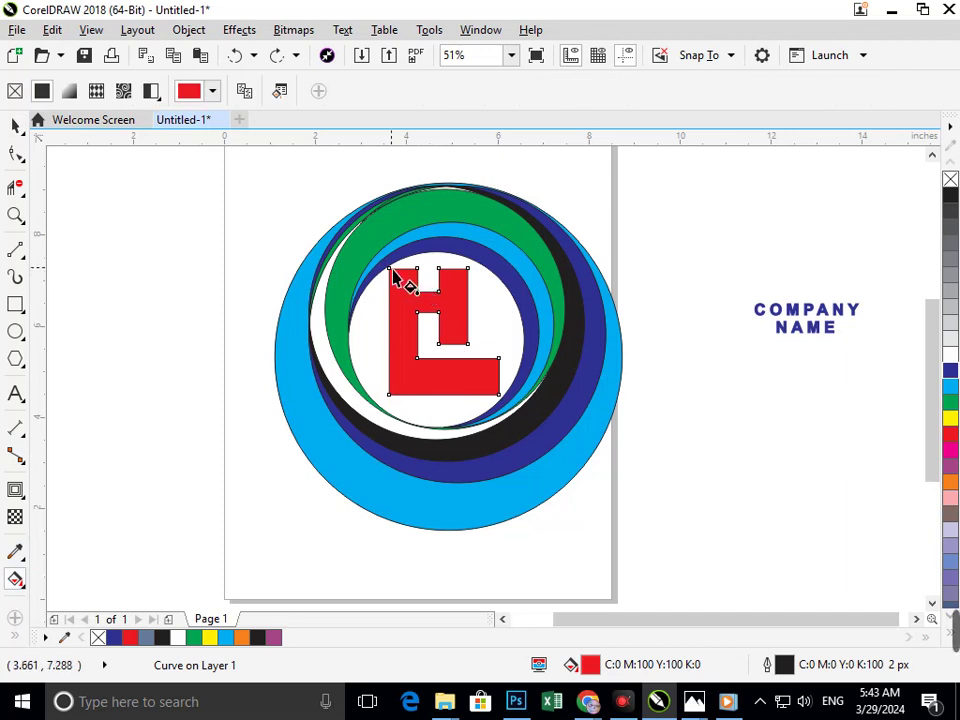
mouse_move(396, 278)
mouse_down()
mouse_move(487, 405)
mouse_move(468, 388)
mouse_up()
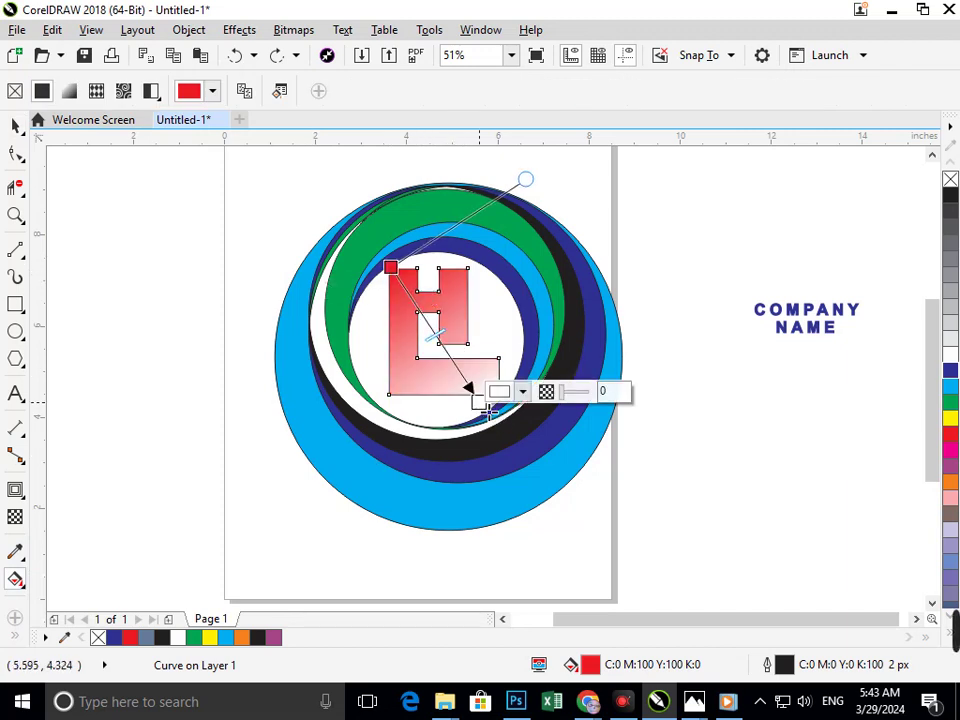
click(950, 402)
click(951, 372)
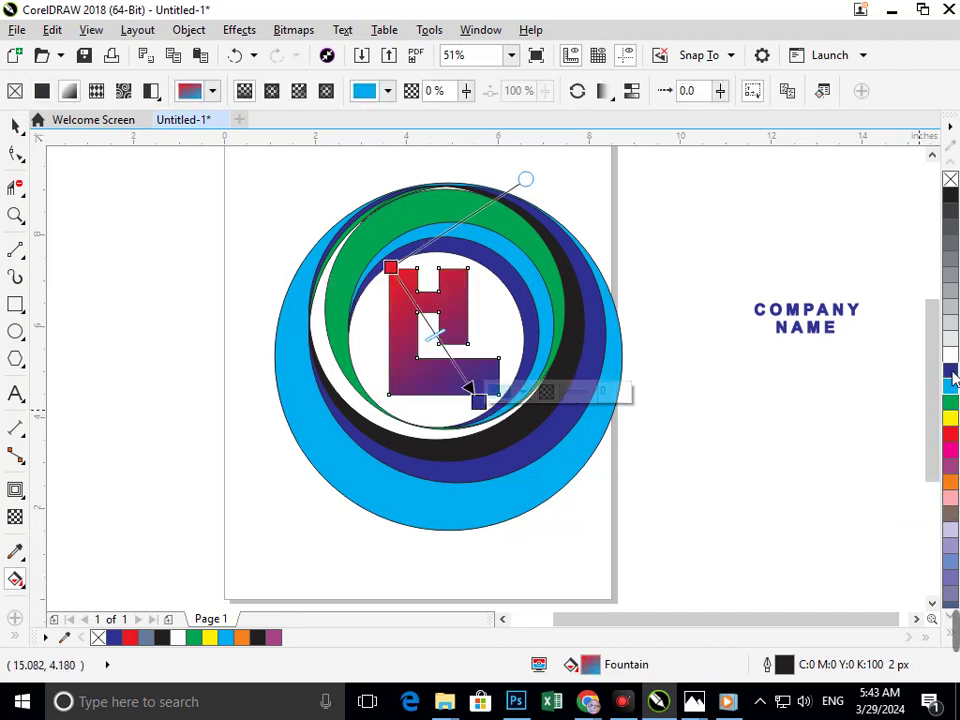
Reposition the monogram's gradient so it starts at the H's upper notch and ends within the L's foot.
drag(390, 268, 427, 218)
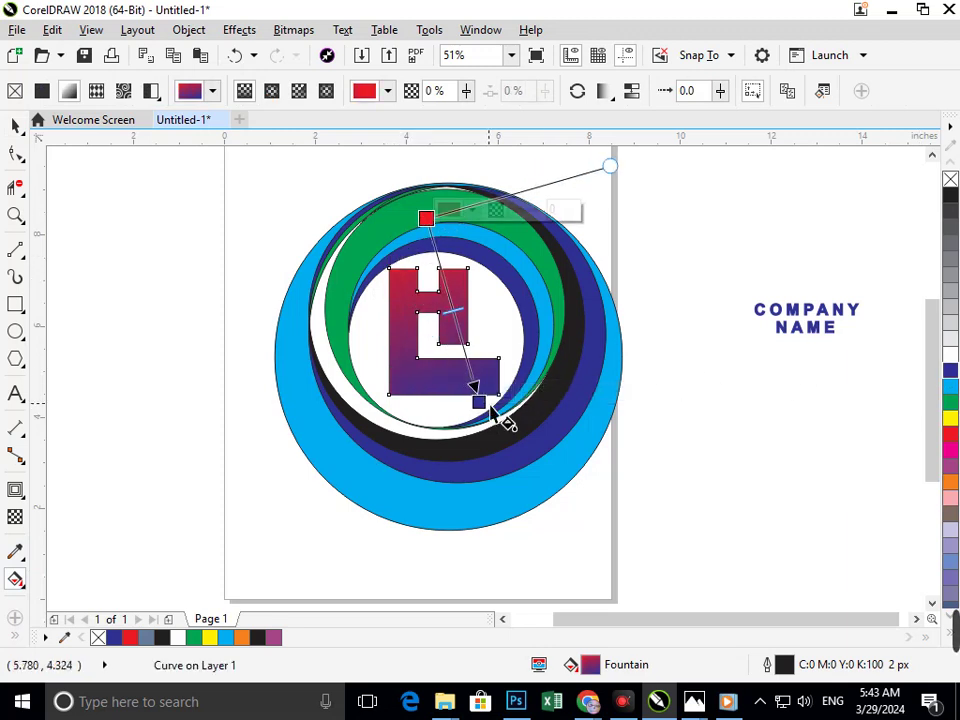
drag(479, 402, 447, 480)
drag(426, 218, 430, 291)
drag(448, 481, 472, 389)
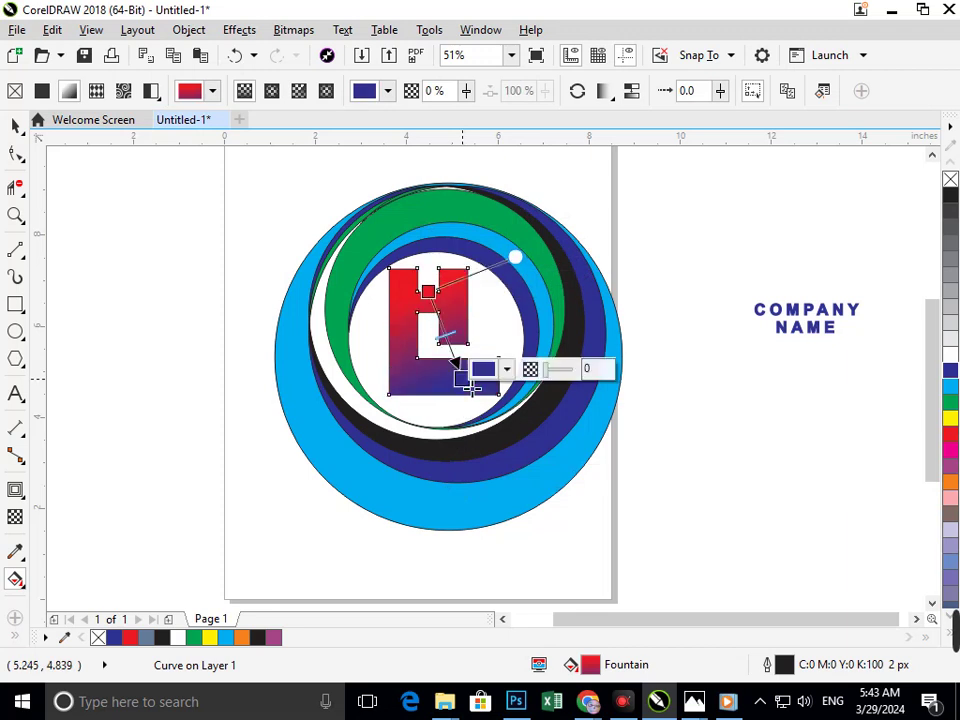
Set the end colour of the monogram's gradient to dark brown, C32 M82 Y100 K40.
click(506, 369)
click(520, 465)
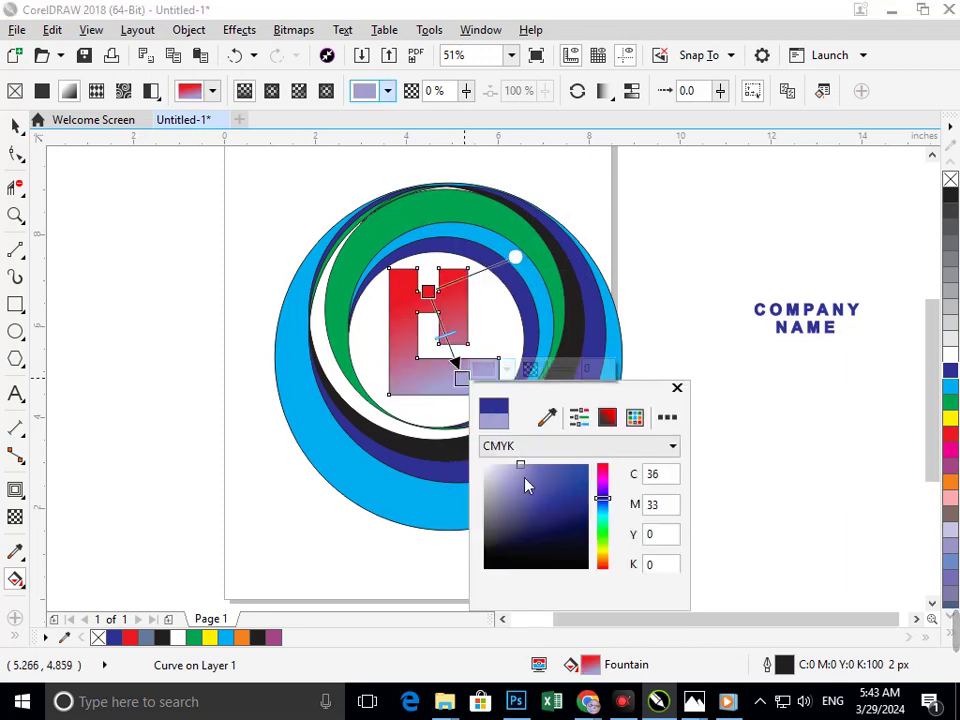
click(601, 535)
click(580, 471)
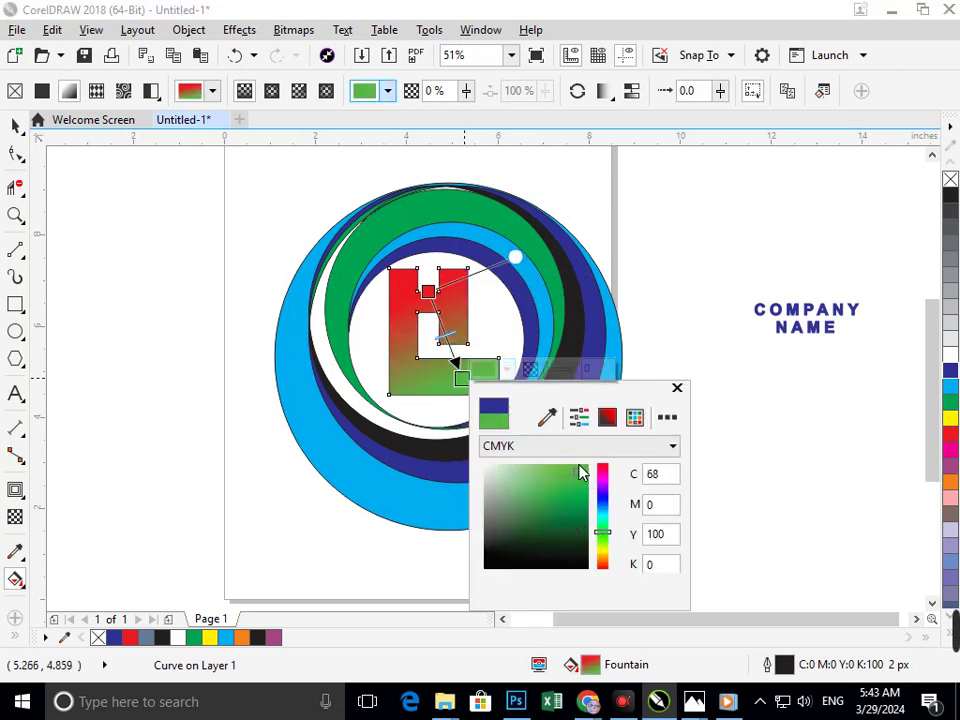
mouse_move(601, 534)
mouse_down()
mouse_move(600, 561)
mouse_move(602, 551)
mouse_up()
click(575, 481)
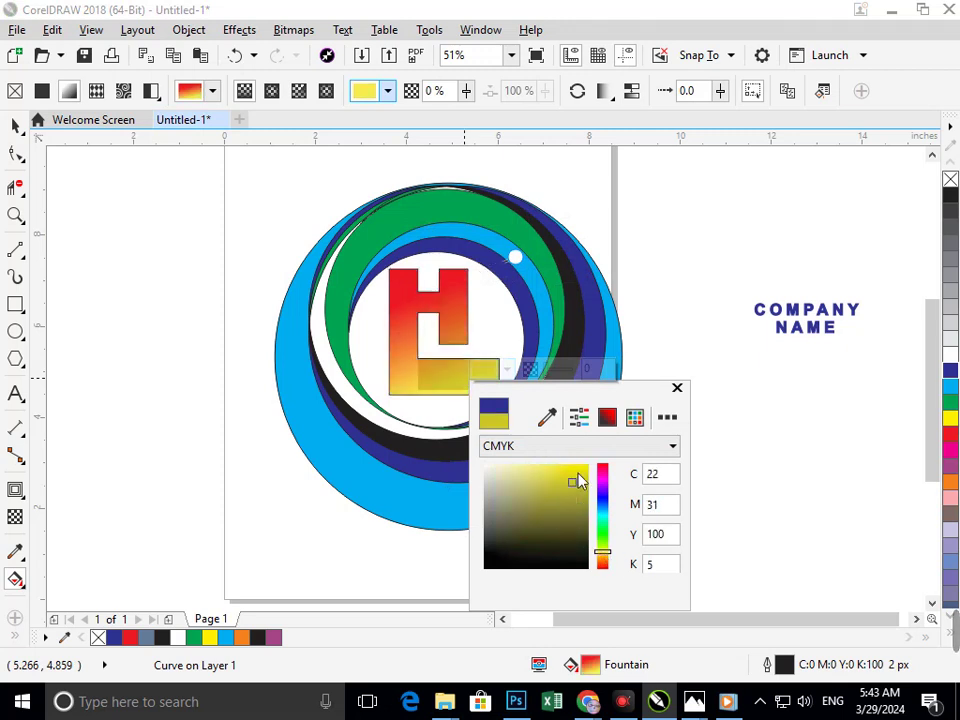
click(585, 488)
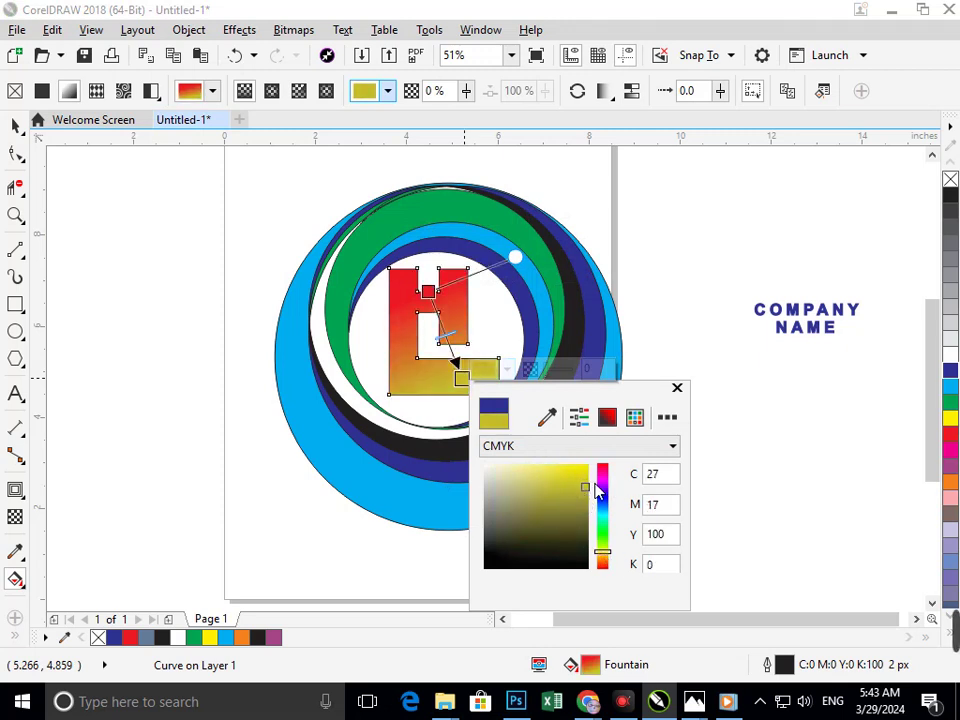
click(582, 480)
click(606, 566)
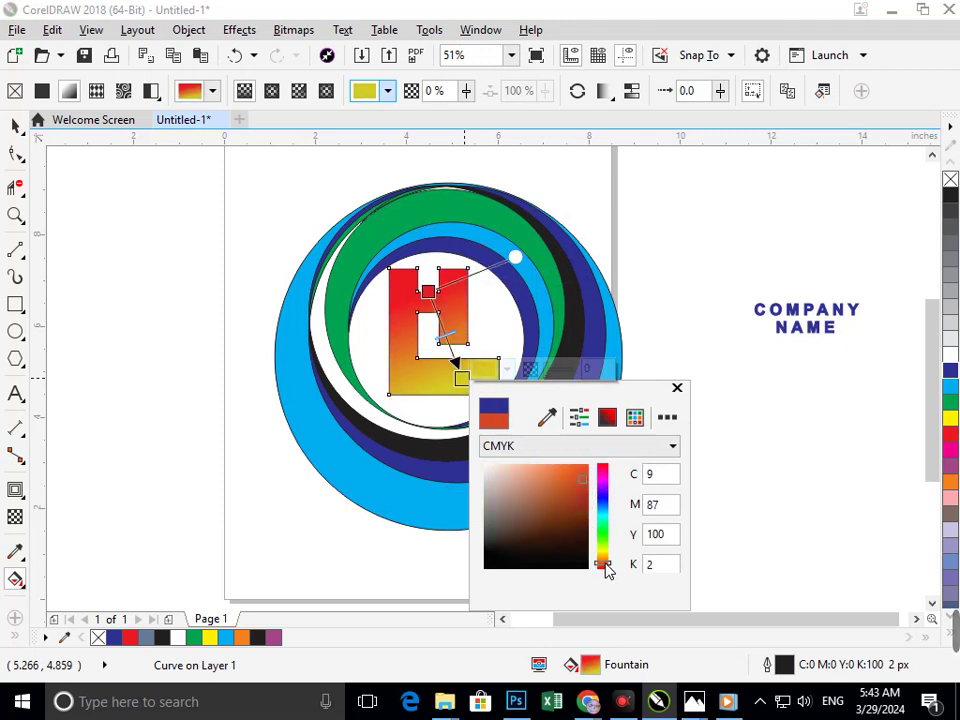
click(574, 495)
click(563, 519)
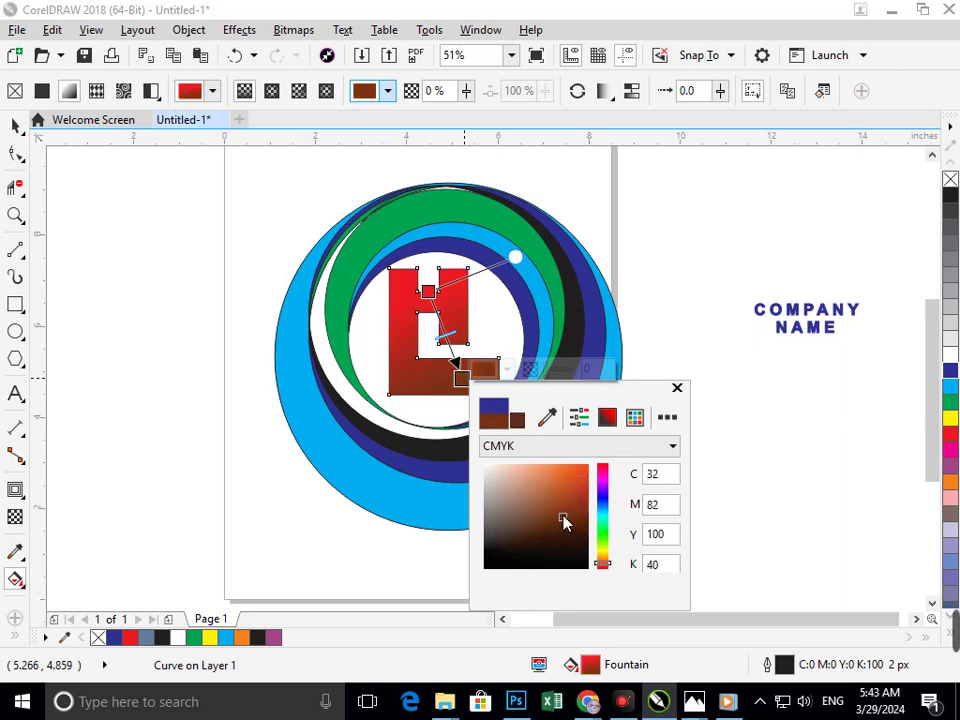
click(15, 125)
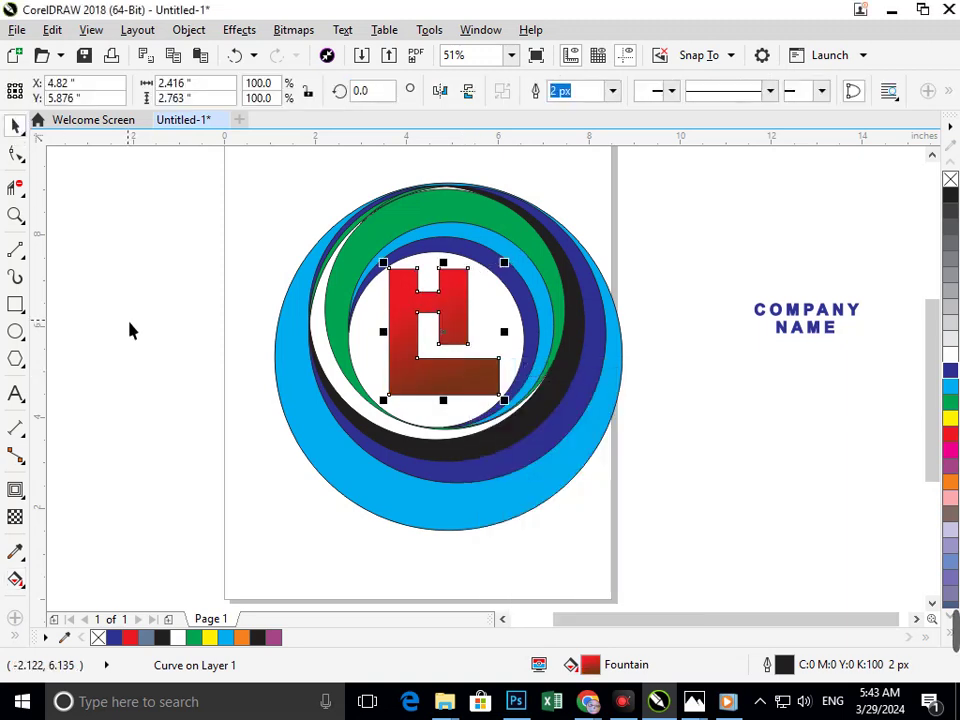
Move the COMPANY NAME text back onto the L's foot and recolour it white.
click(838, 392)
drag(800, 341, 446, 394)
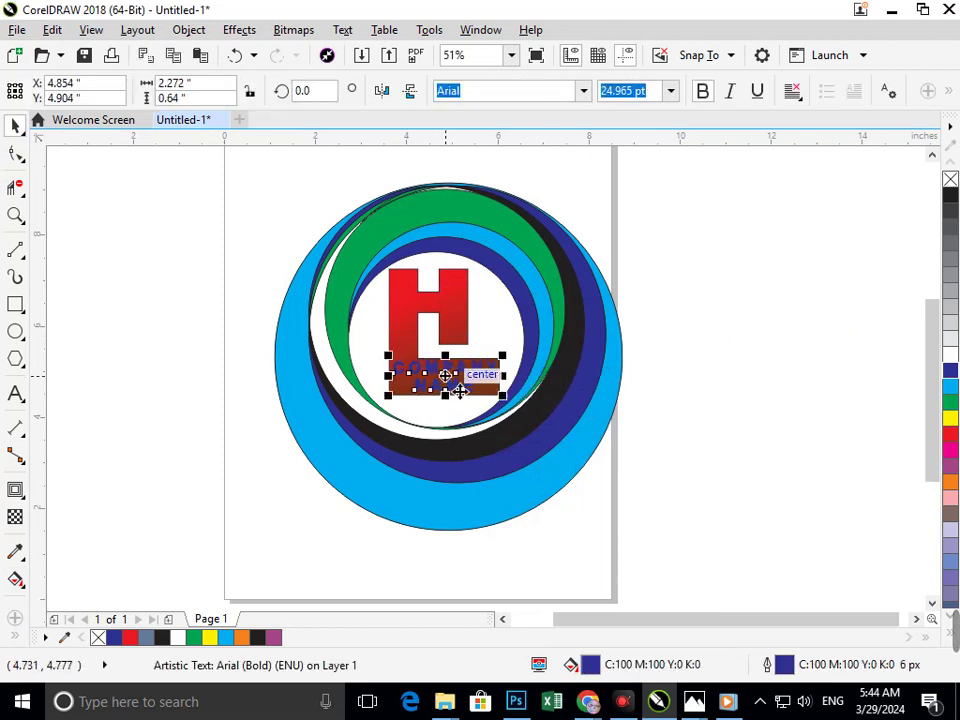
click(950, 360)
click(850, 415)
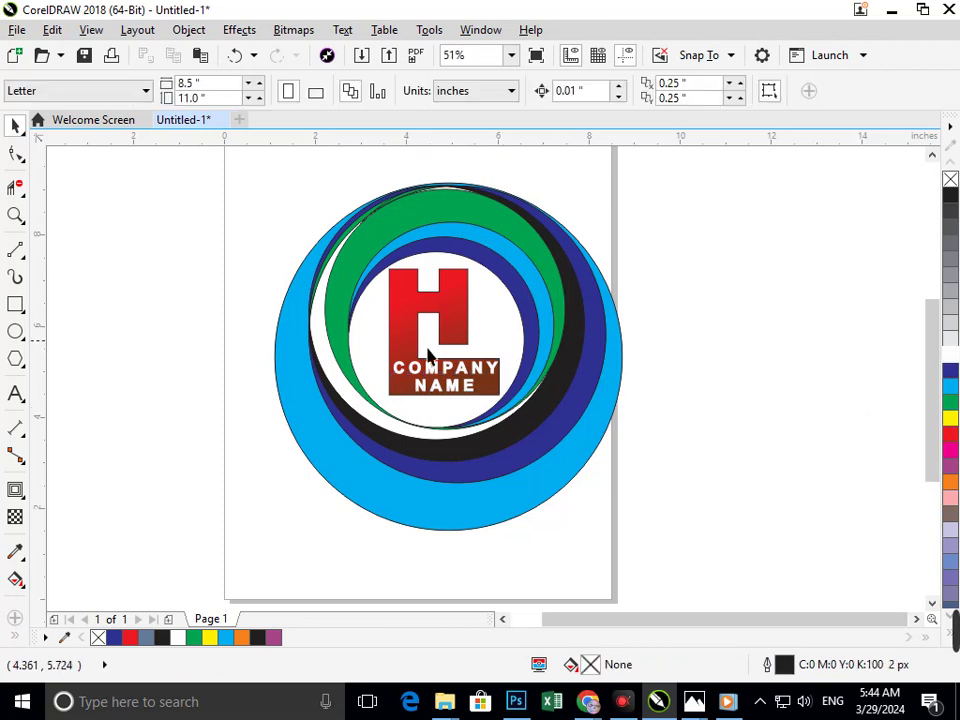
Shift the COMPANY NAME text slightly down and left to about X 4.83, Y 4.87 in, centring it within the L's foot.
scroll(400, 370, up, 5)
scroll(437, 392, down, 5)
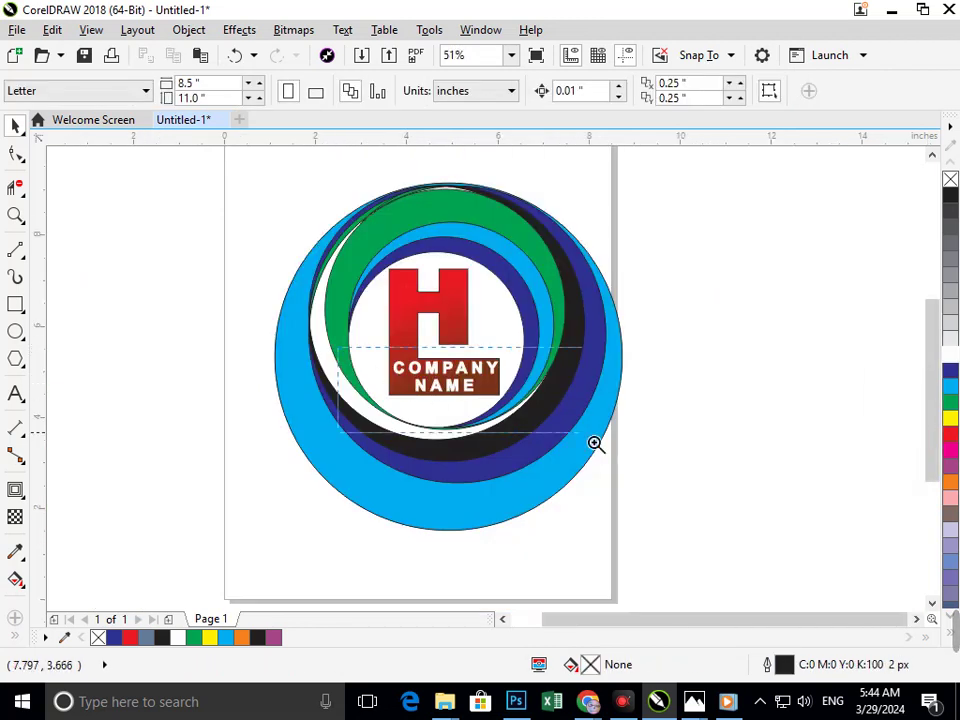
scroll(480, 385, up, 3)
click(509, 387)
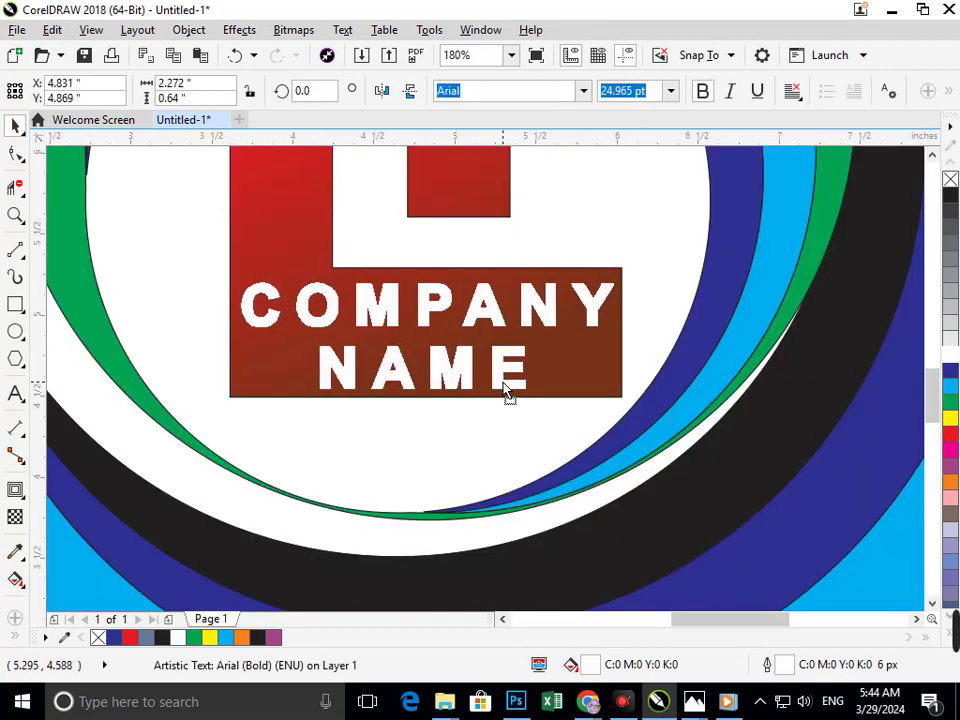
scroll(518, 375, down, 3)
click(639, 422)
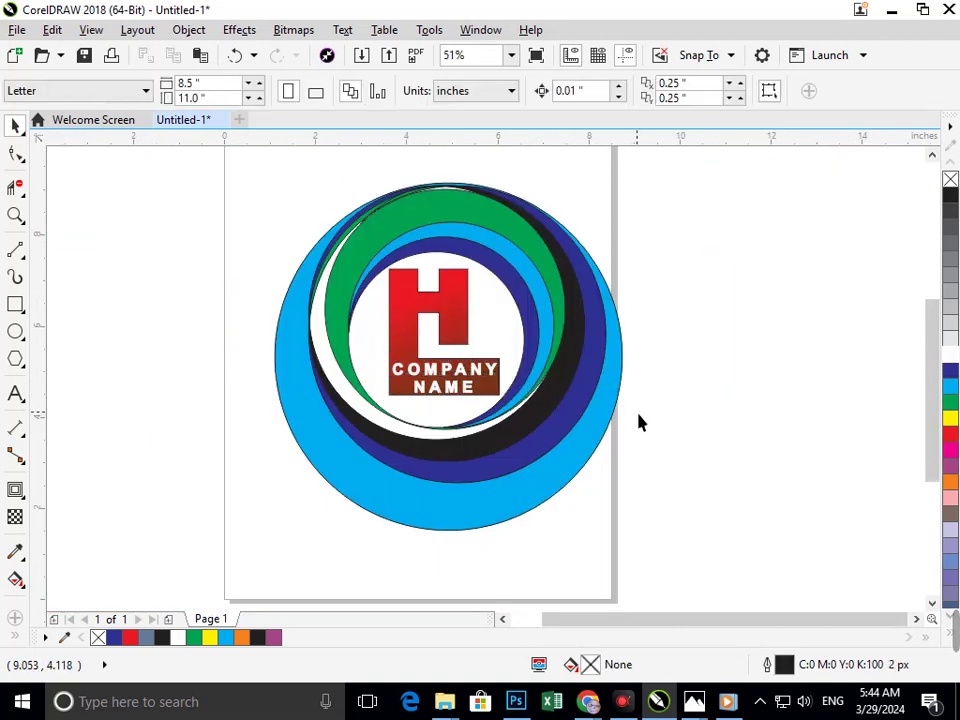
Recolour the black ring white, trying red and cyan on it first.
scroll(393, 315, down, 2)
scroll(380, 215, up, 2)
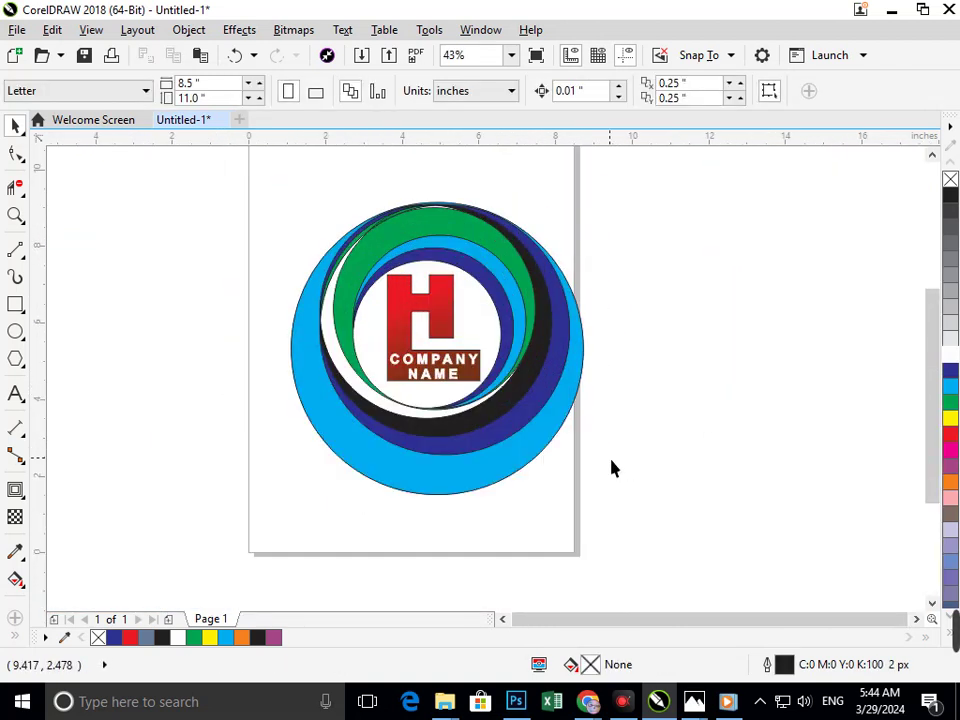
click(511, 405)
click(950, 436)
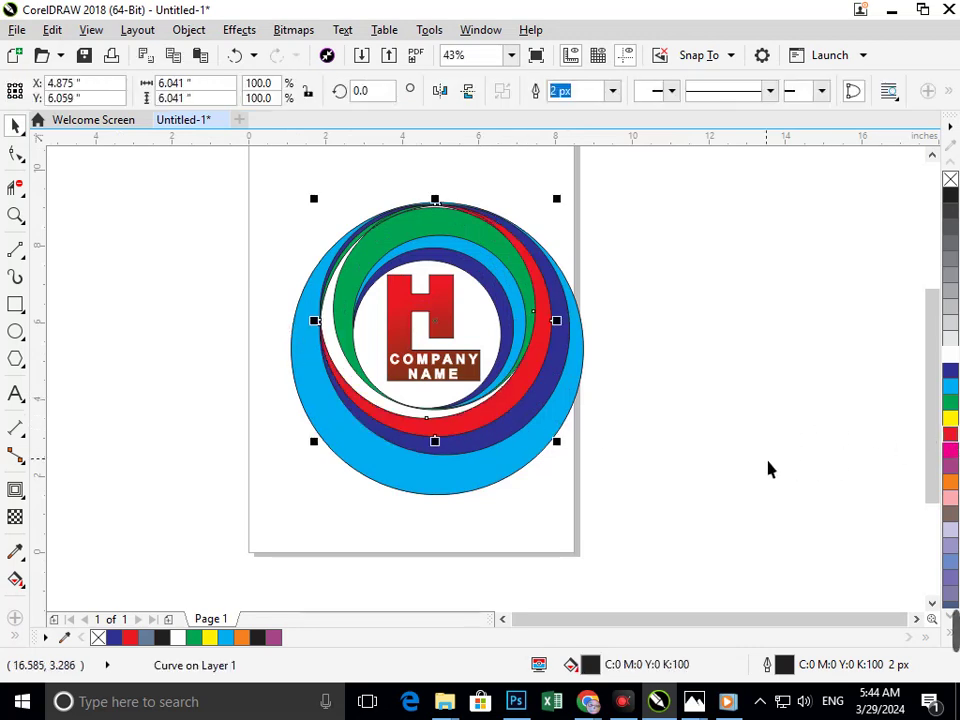
click(951, 398)
click(951, 390)
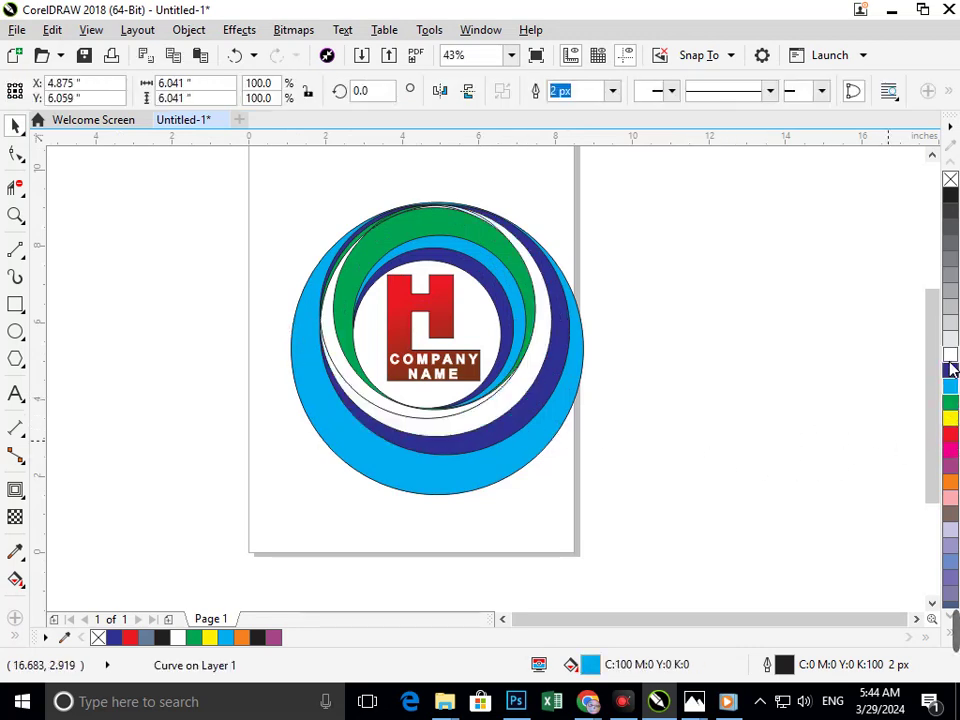
click(950, 352)
click(724, 435)
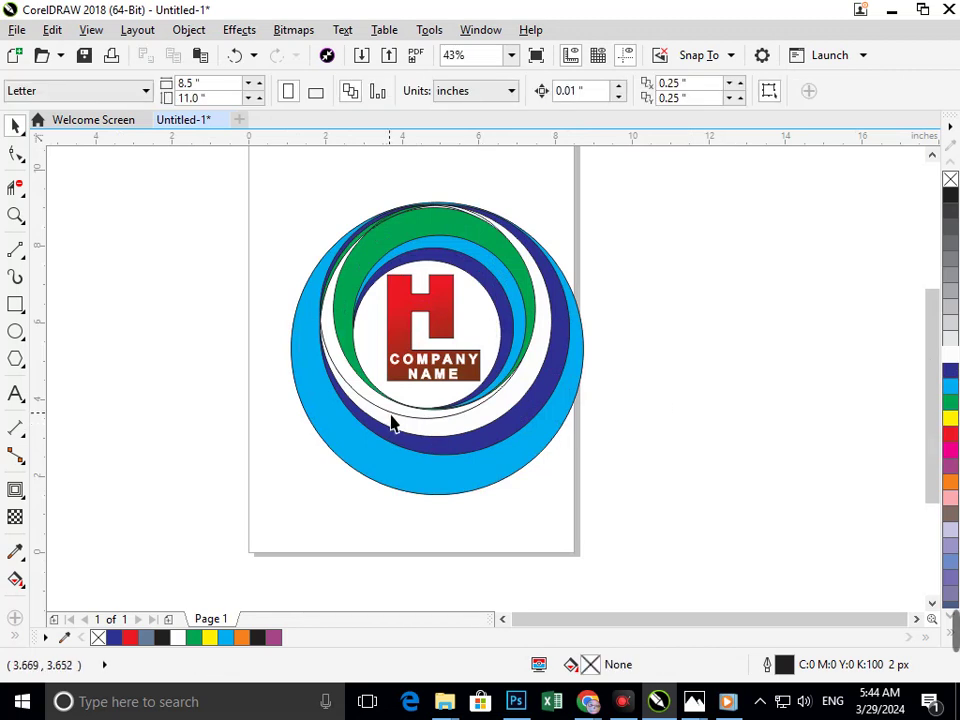
Pull the leftover circle outline out of the white ring and delete it.
drag(390, 414, 295, 414)
key(Delete)
drag(369, 397, 294, 397)
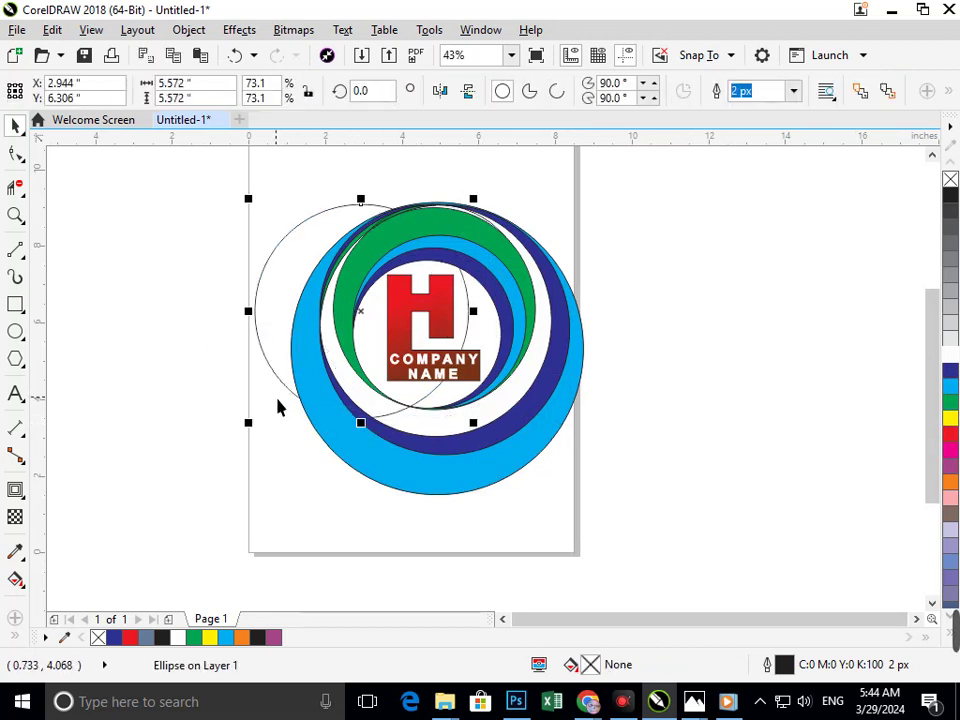
key(Delete)
scroll(353, 296, down, 2)
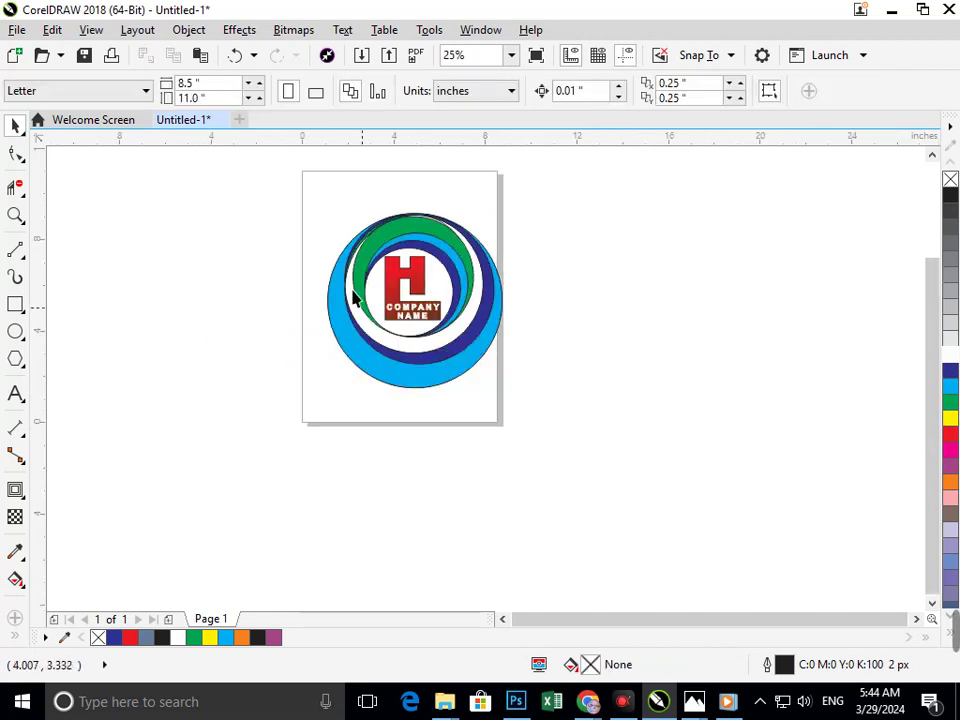
Recolour the outermost cyan ring light pink (M40 Y20), keeping it in its original position.
drag(645, 510, 672, 492)
scroll(440, 372, down, 1)
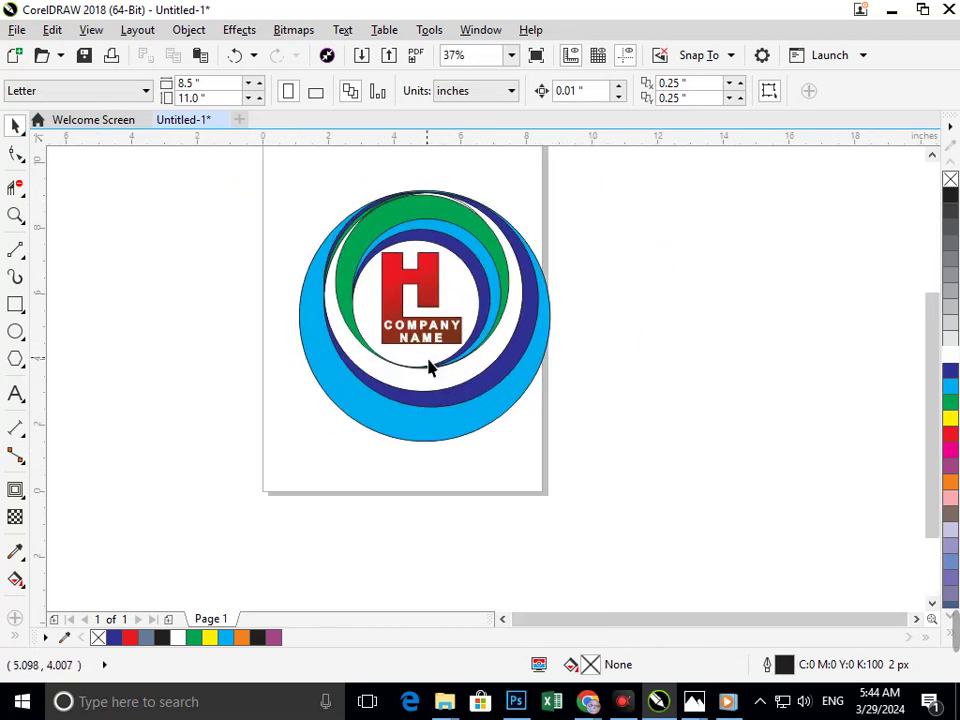
drag(493, 419, 442, 456)
key(ctrl+z)
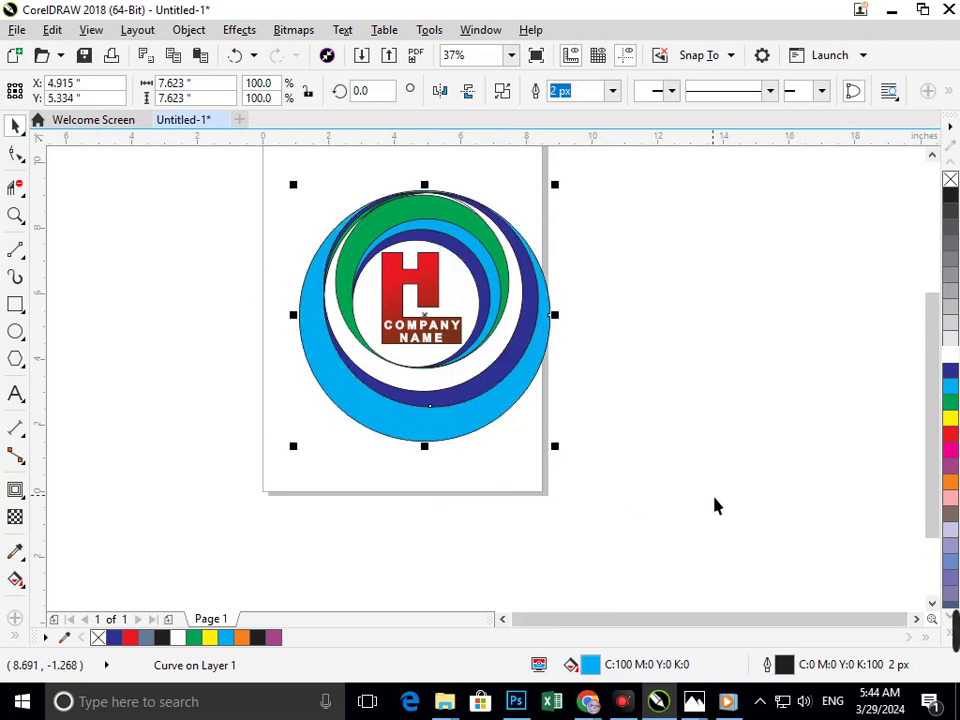
click(950, 500)
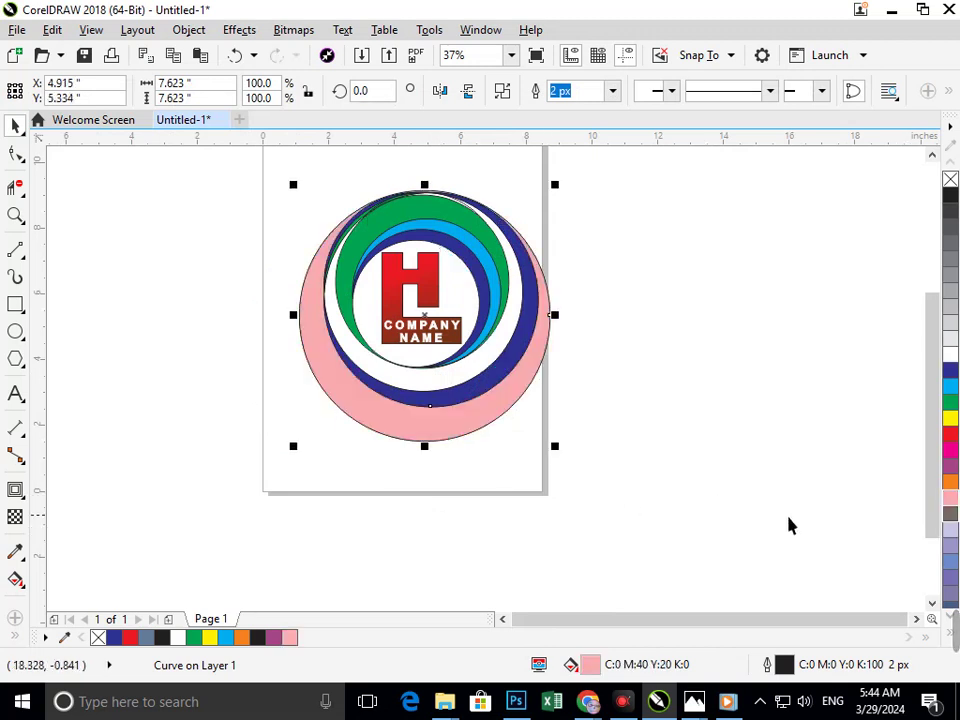
Select all objects of the logo and group them.
click(315, 218)
drag(475, 388, 627, 546)
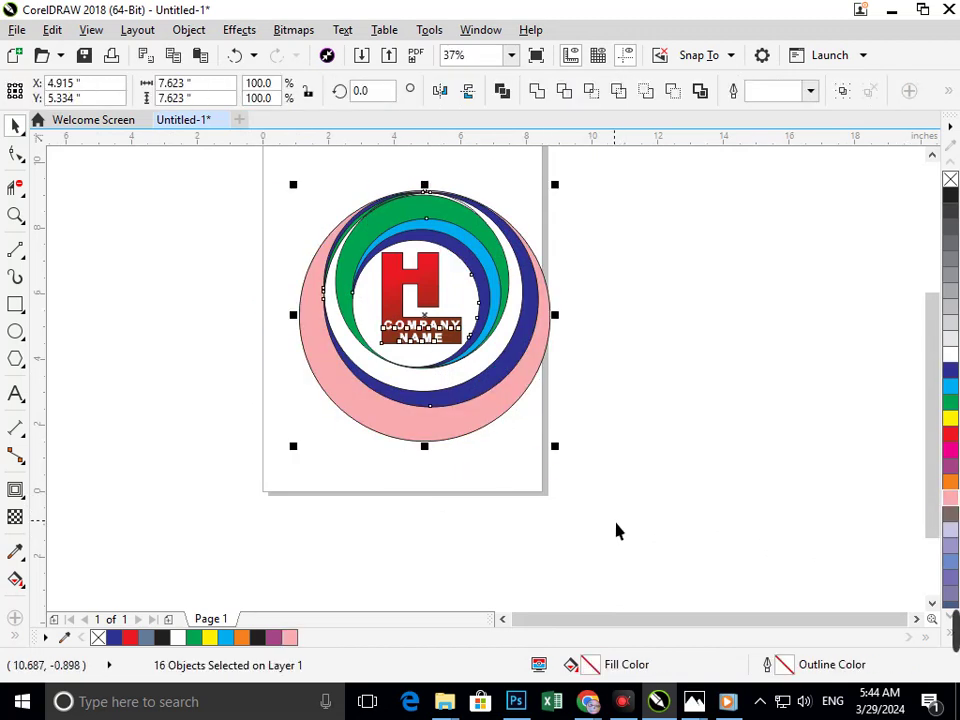
key(ctrl+g)
click(589, 482)
scroll(476, 364, down, 3)
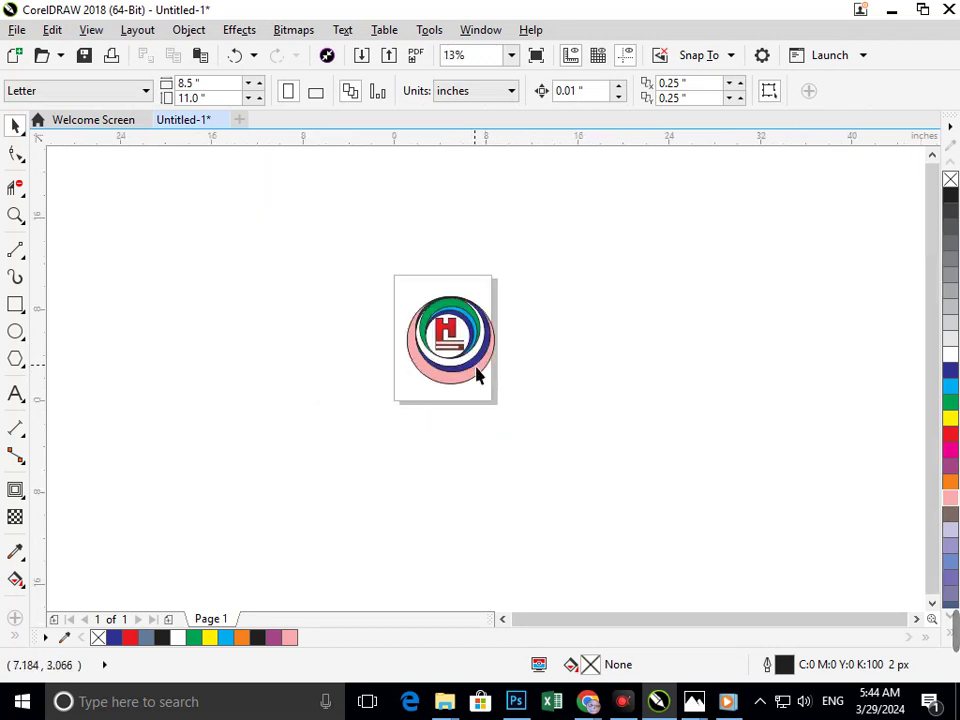
Move the grouped logo to the blank area up and left of the page and shrink it to about 7.18 in across.
drag(476, 374, 187, 285)
key(z)
drag(107, 198, 212, 313)
click(485, 537)
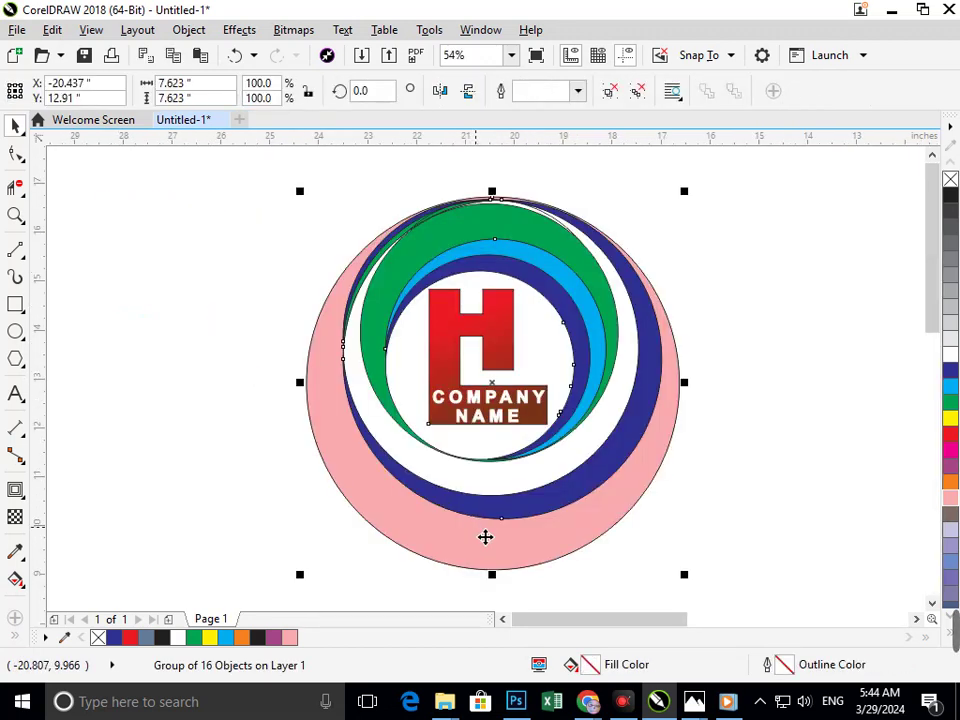
drag(313, 581, 333, 566)
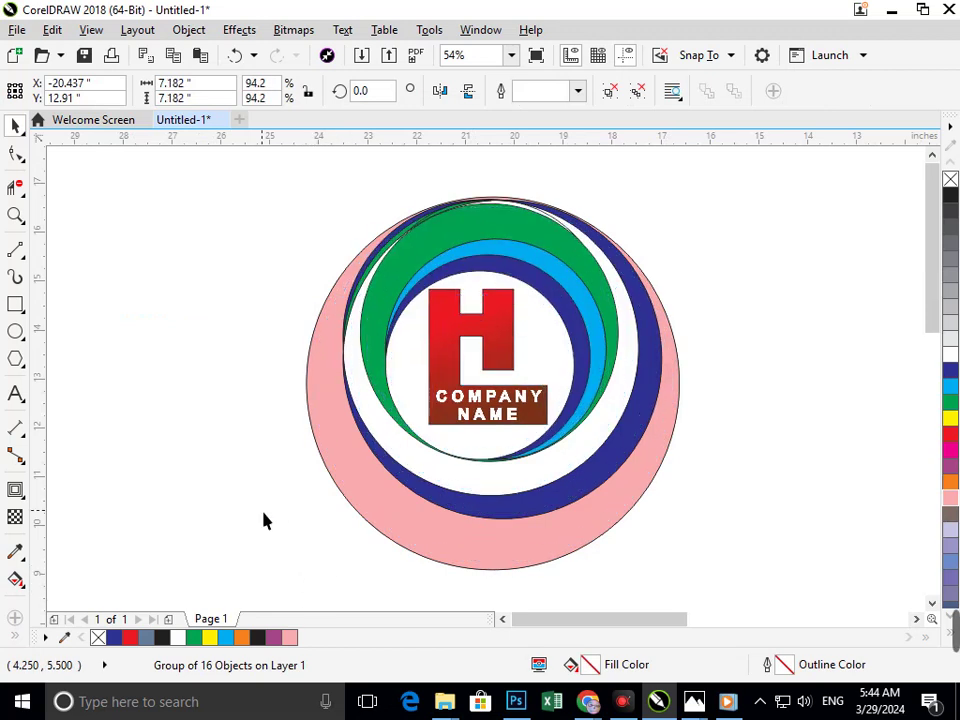
click(264, 519)
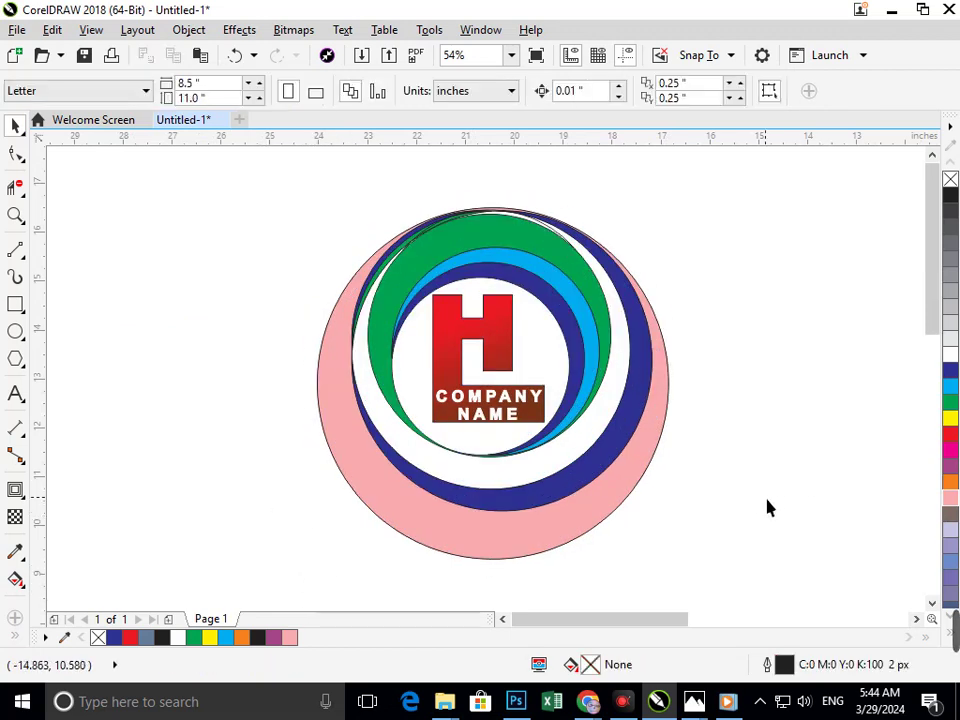